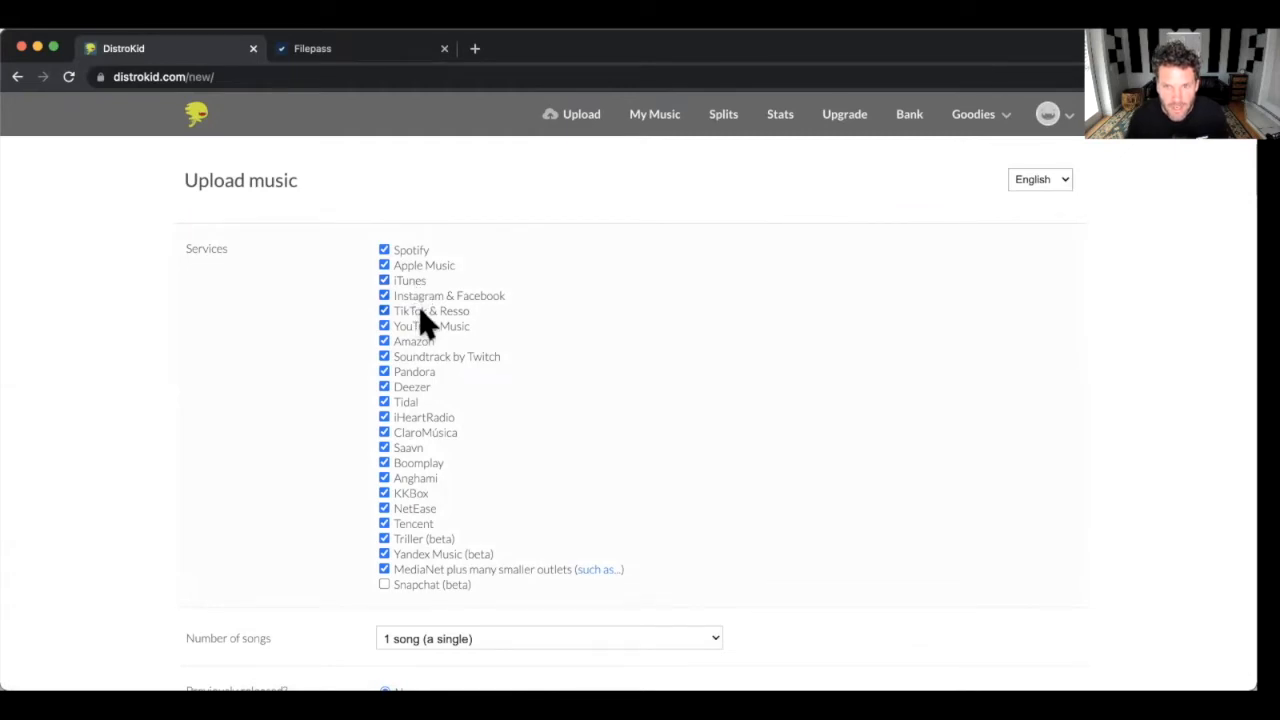
# Scroll down the Upload music form to review the selected streaming services.
pyautogui.scroll(-2, 424, 322)
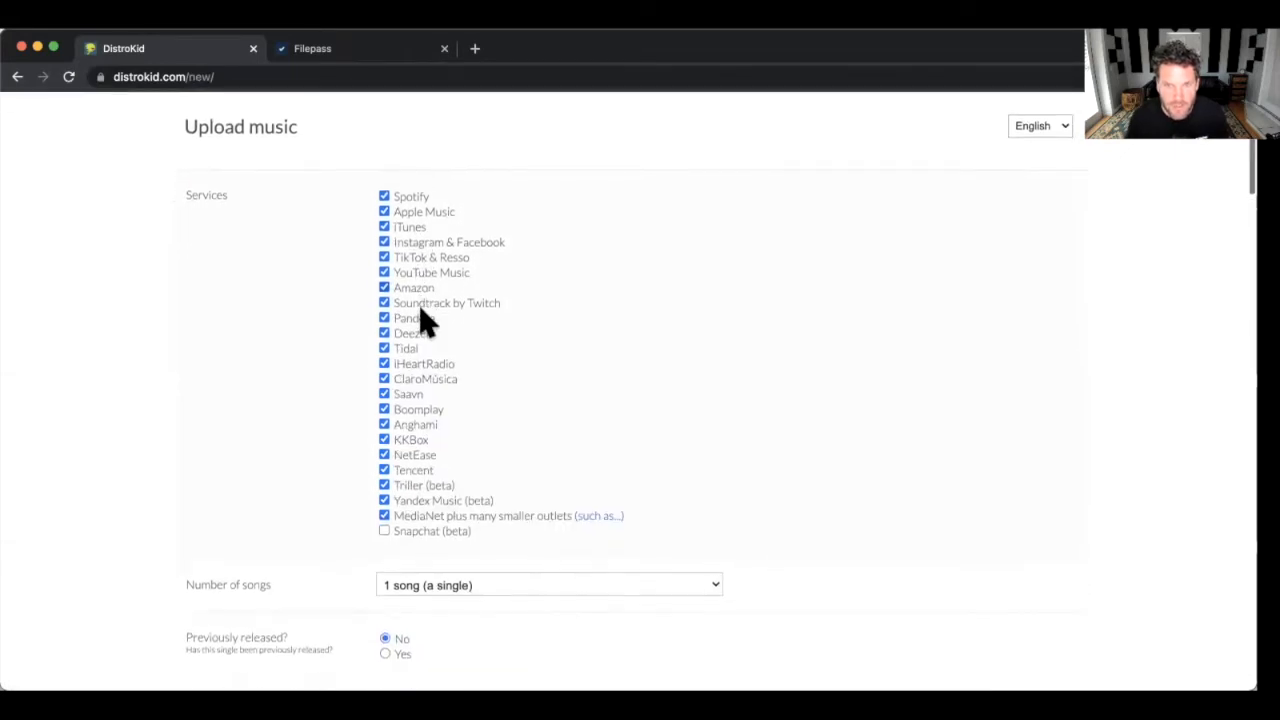
# Keep Number of songs at '1 song (a single)' and move down the form to the release date.
pyautogui.scroll(-2, 420, 310)
pyautogui.scroll(-4, 420, 320)
pyautogui.scroll(-2, 422, 320)
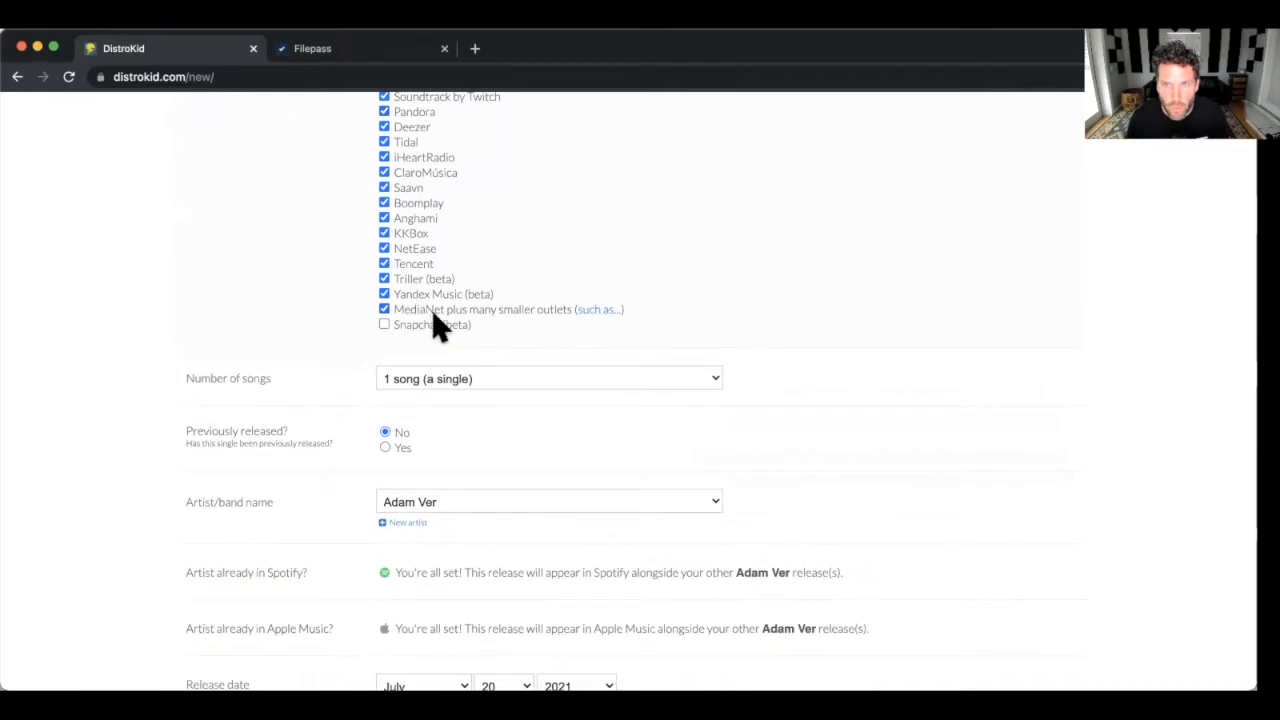
pyautogui.scroll(10, 380, 315)
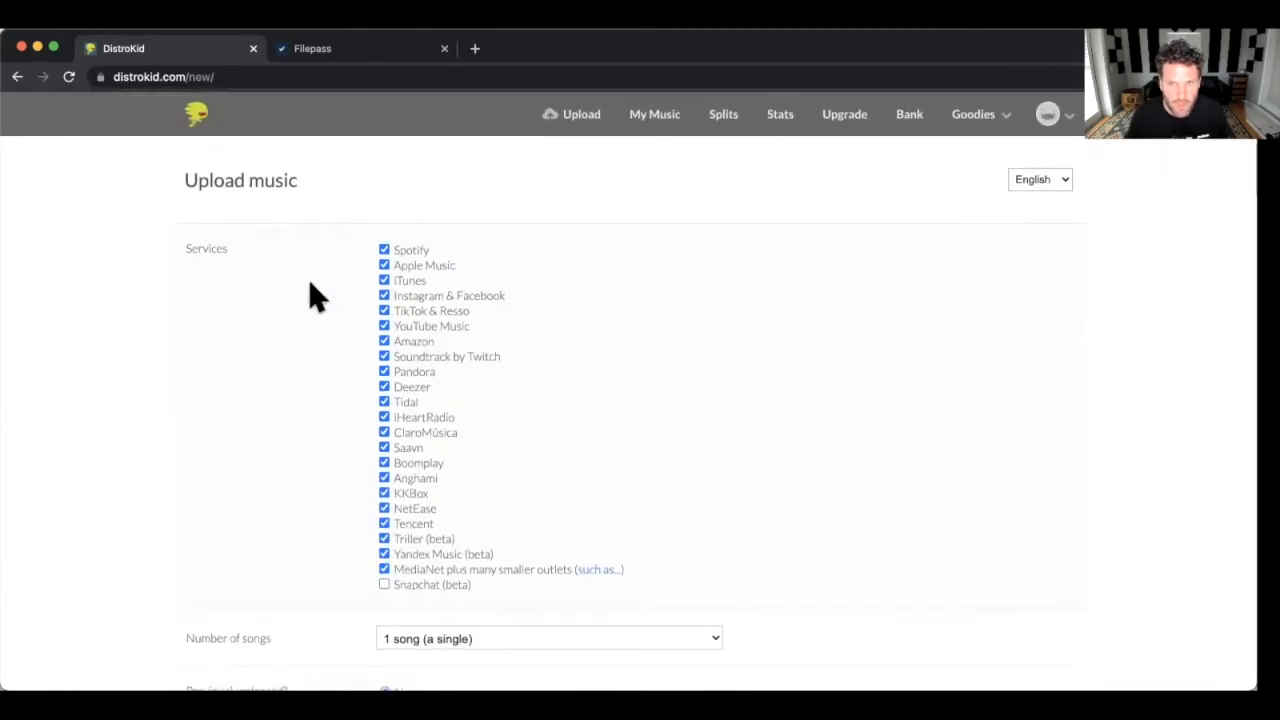
pyautogui.scroll(-9, 295, 305)
pyautogui.scroll(-2, 315, 326)
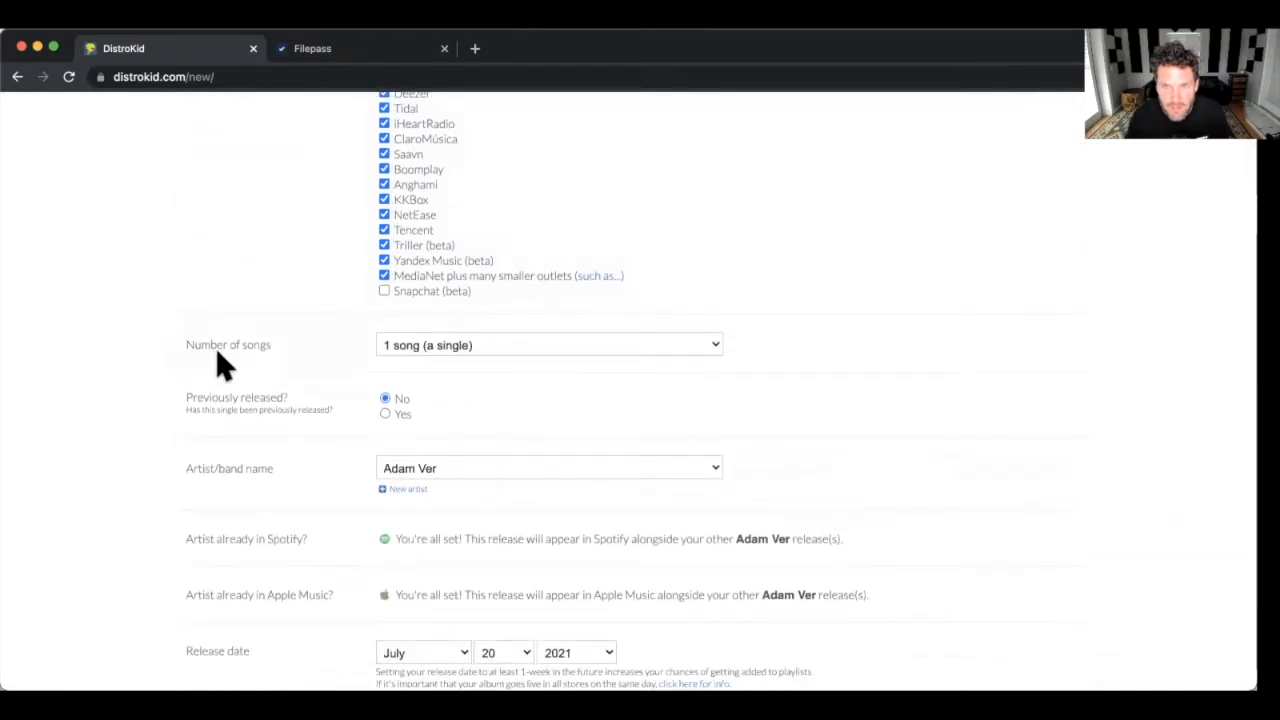
pyautogui.click(445, 358)
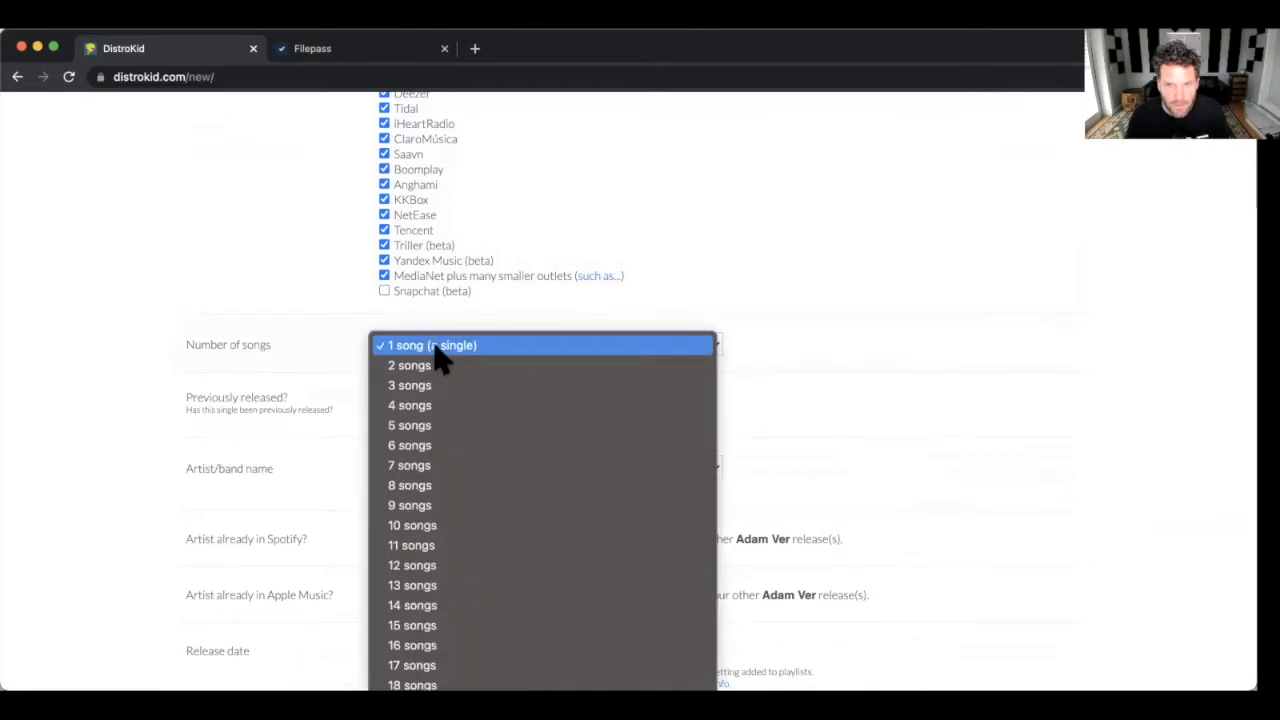
pyautogui.click(436, 348)
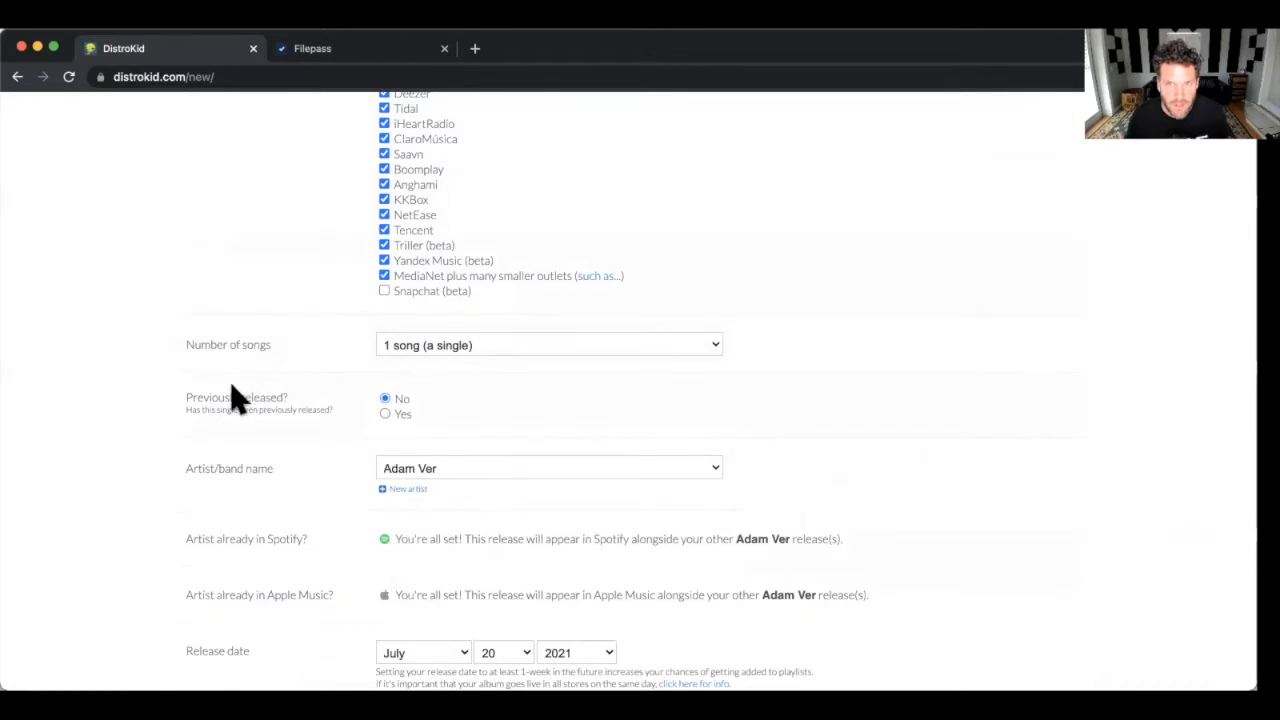
pyautogui.scroll(-1, 175, 400)
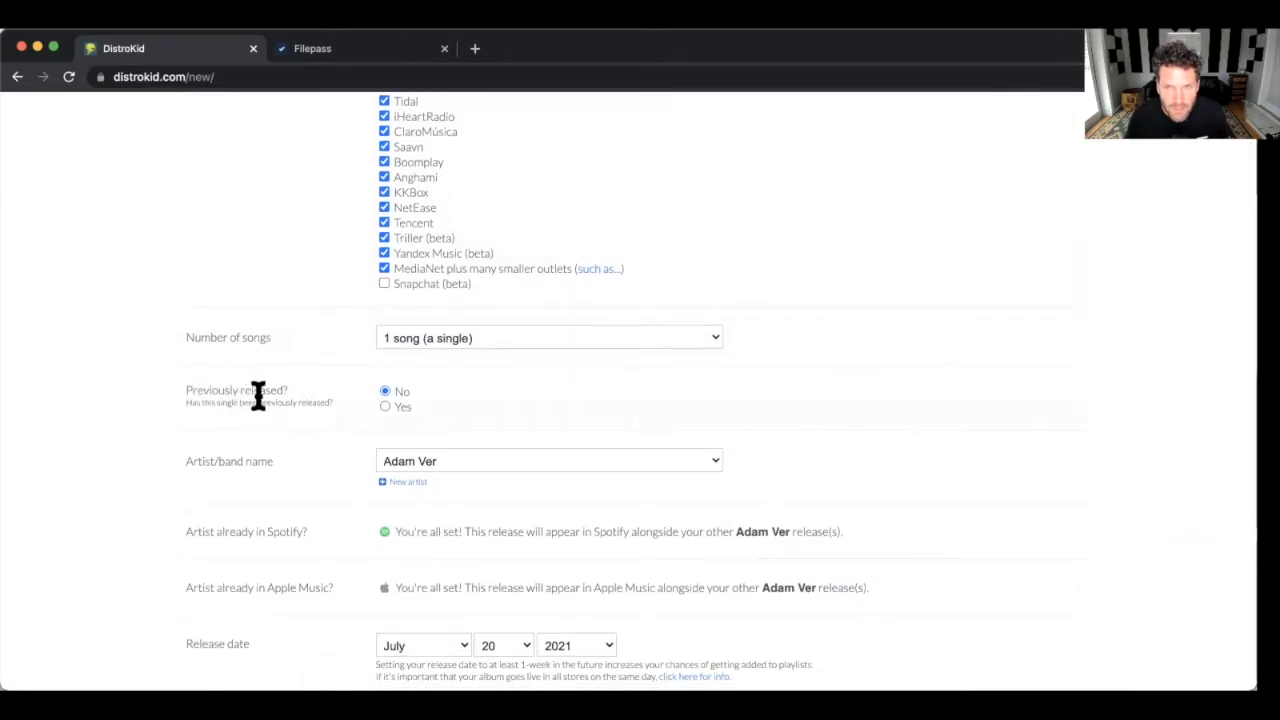
pyautogui.scroll(-1, 380, 392)
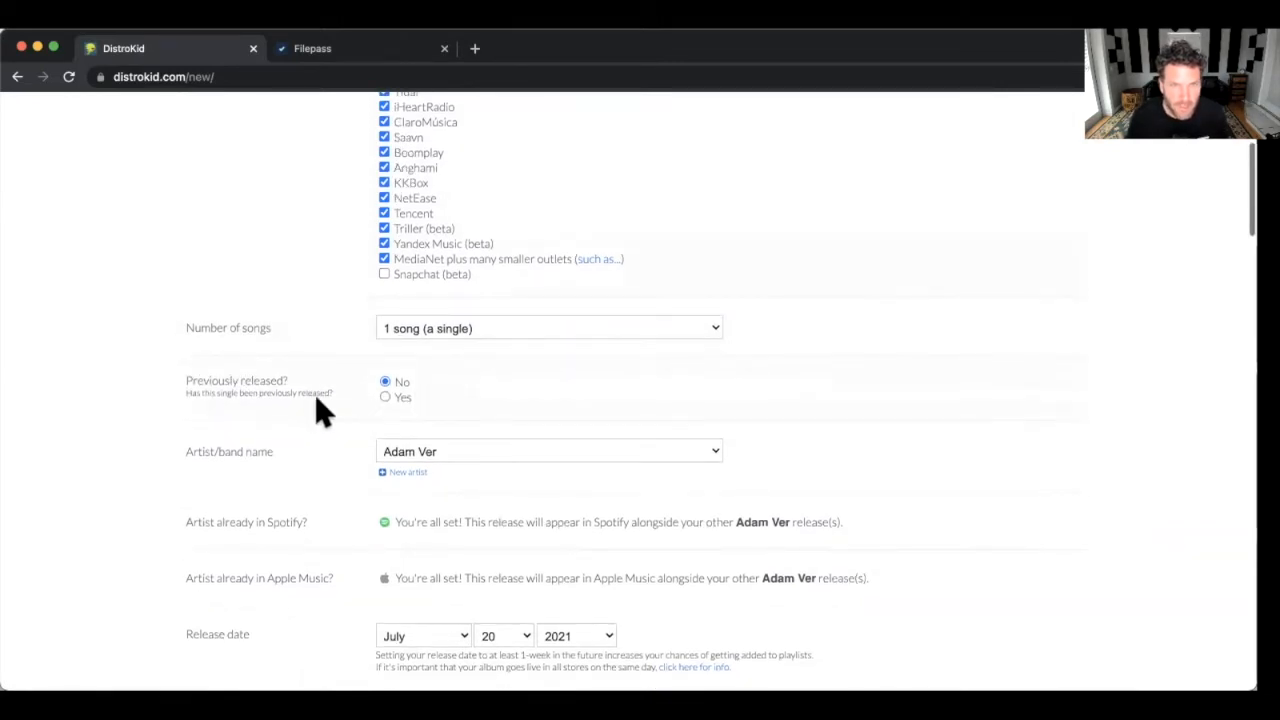
pyautogui.scroll(-2, 305, 392)
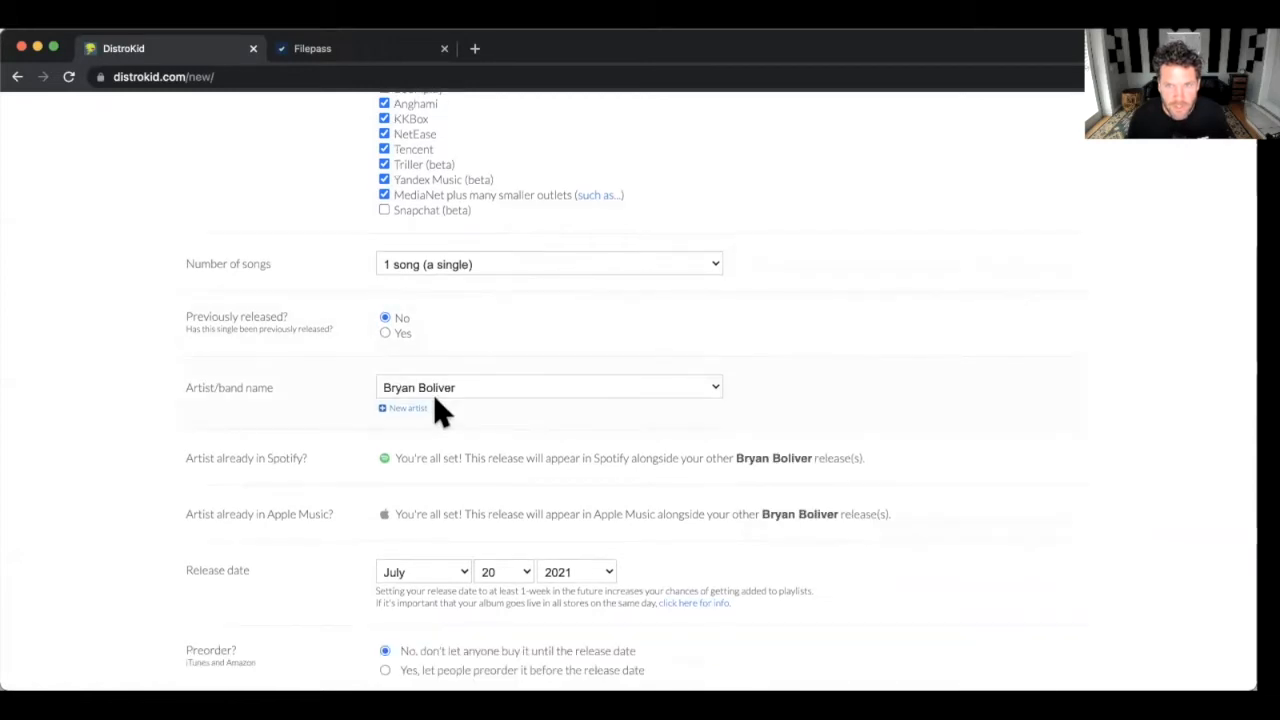
pyautogui.scroll(-1, 410, 383)
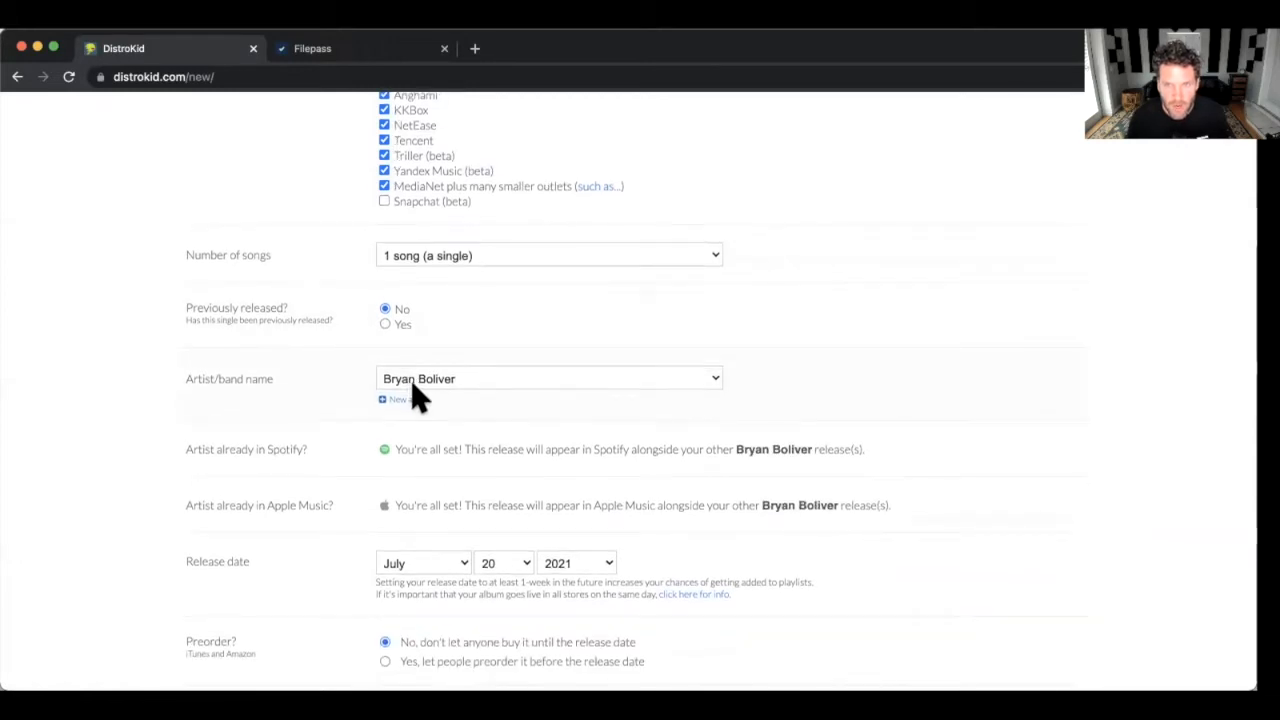
pyautogui.scroll(-5, 418, 395)
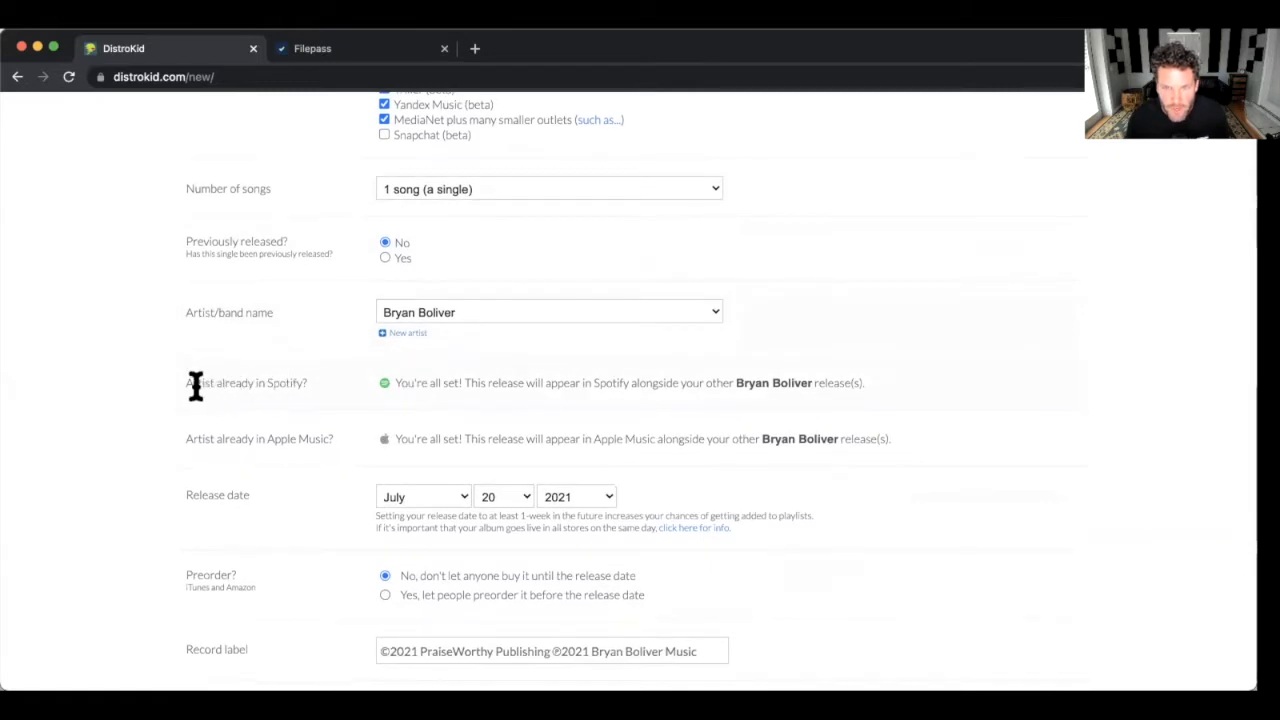
pyautogui.scroll(-2, 185, 380)
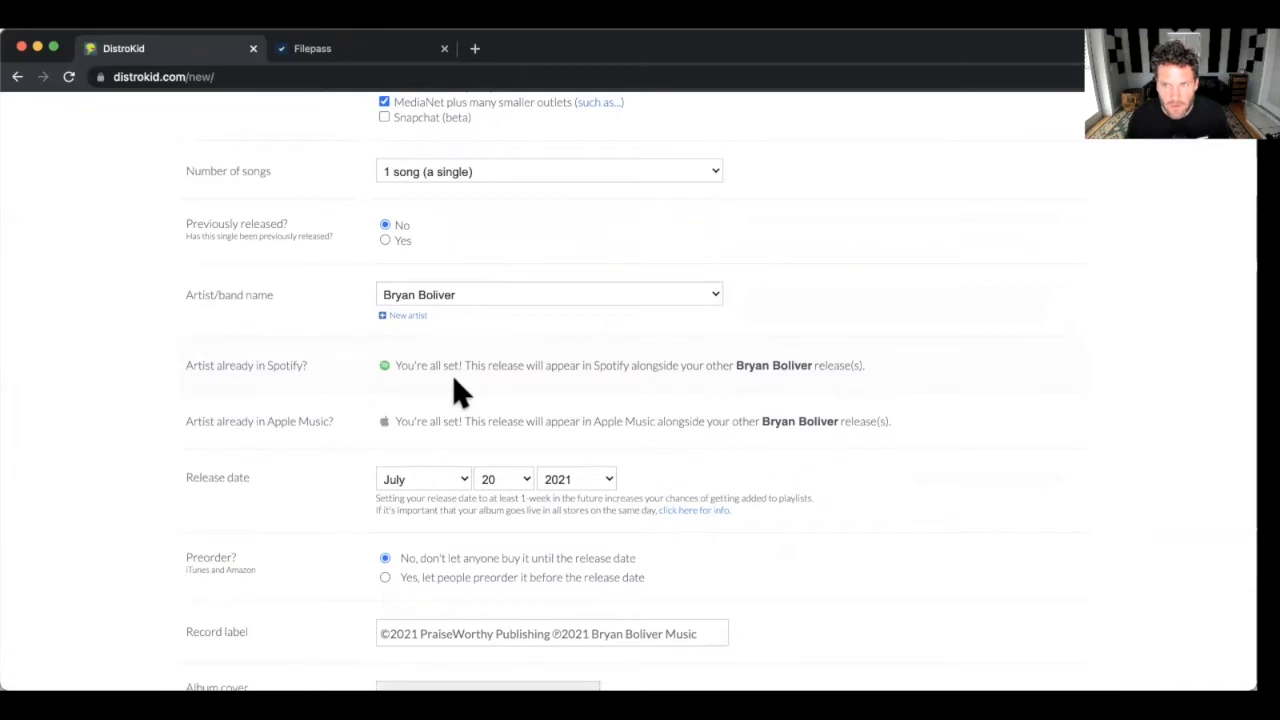
pyautogui.scroll(-3, 456, 380)
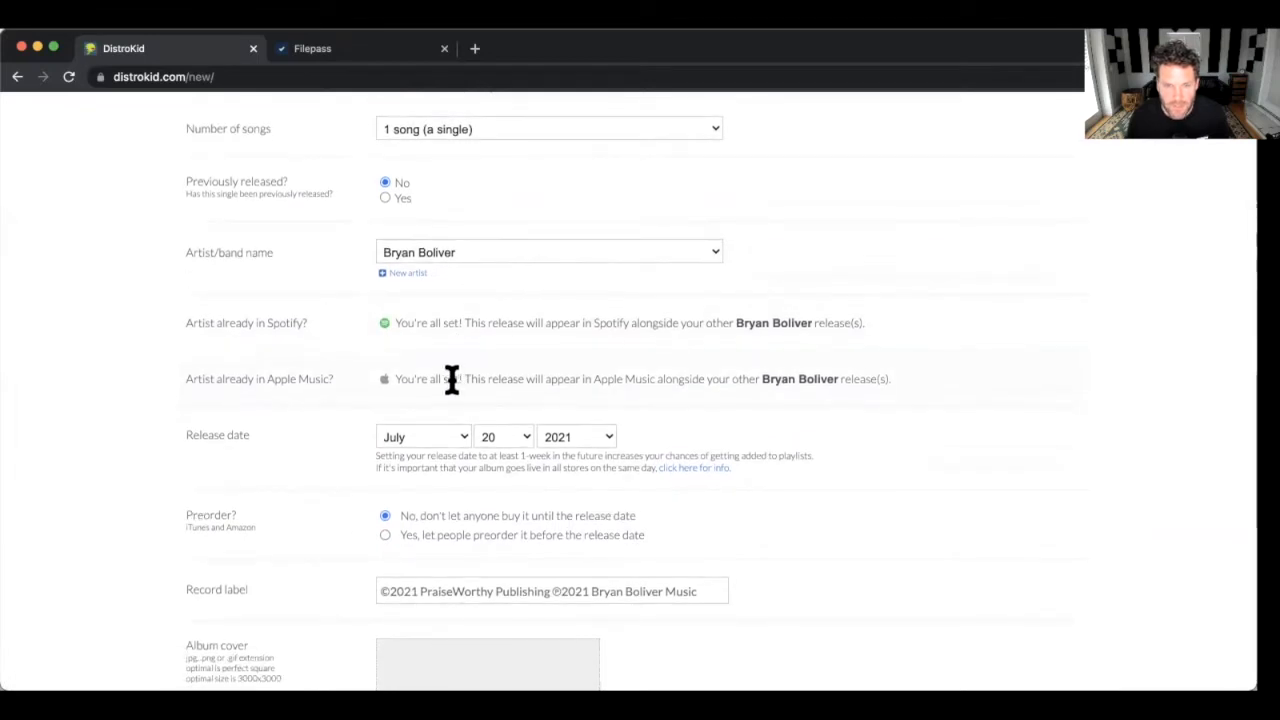
pyautogui.scroll(1, 455, 380)
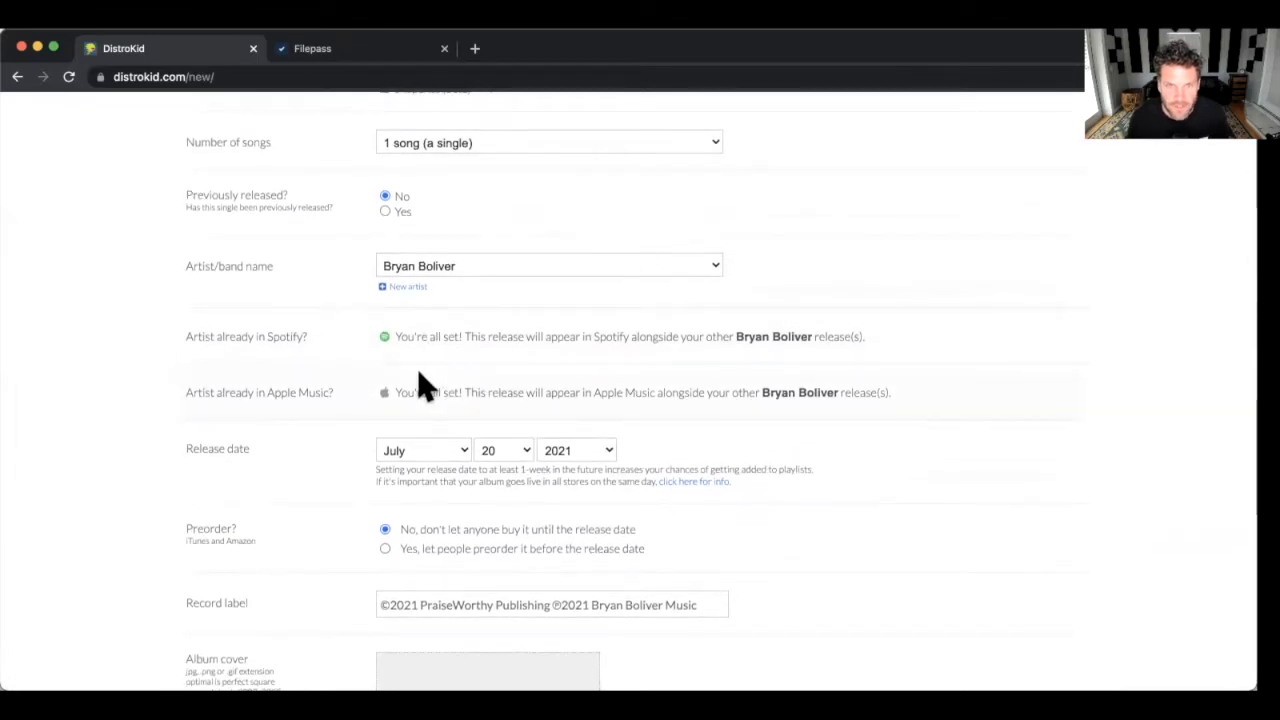
pyautogui.scroll(-3, 420, 382)
pyautogui.scroll(-2, 235, 410)
pyautogui.scroll(-1, 229, 397)
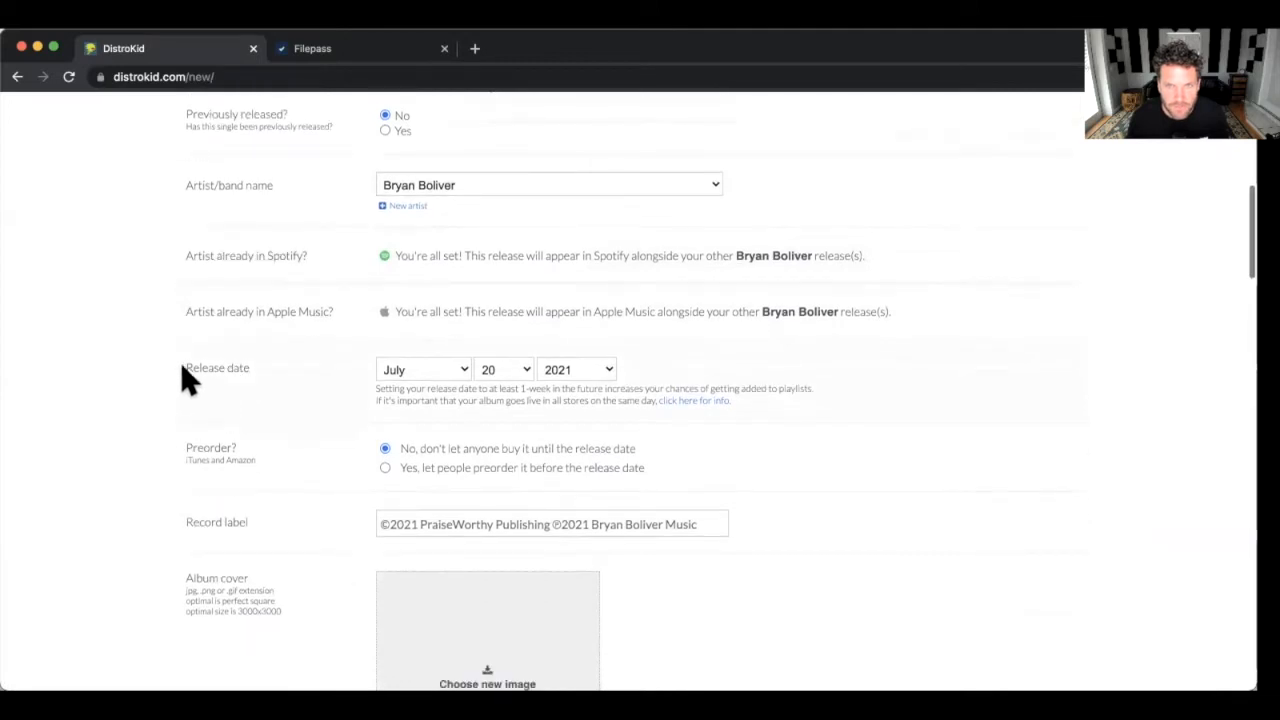
# Choose August and 13 in the Release date month and day dropdowns.
pyautogui.click(425, 375)
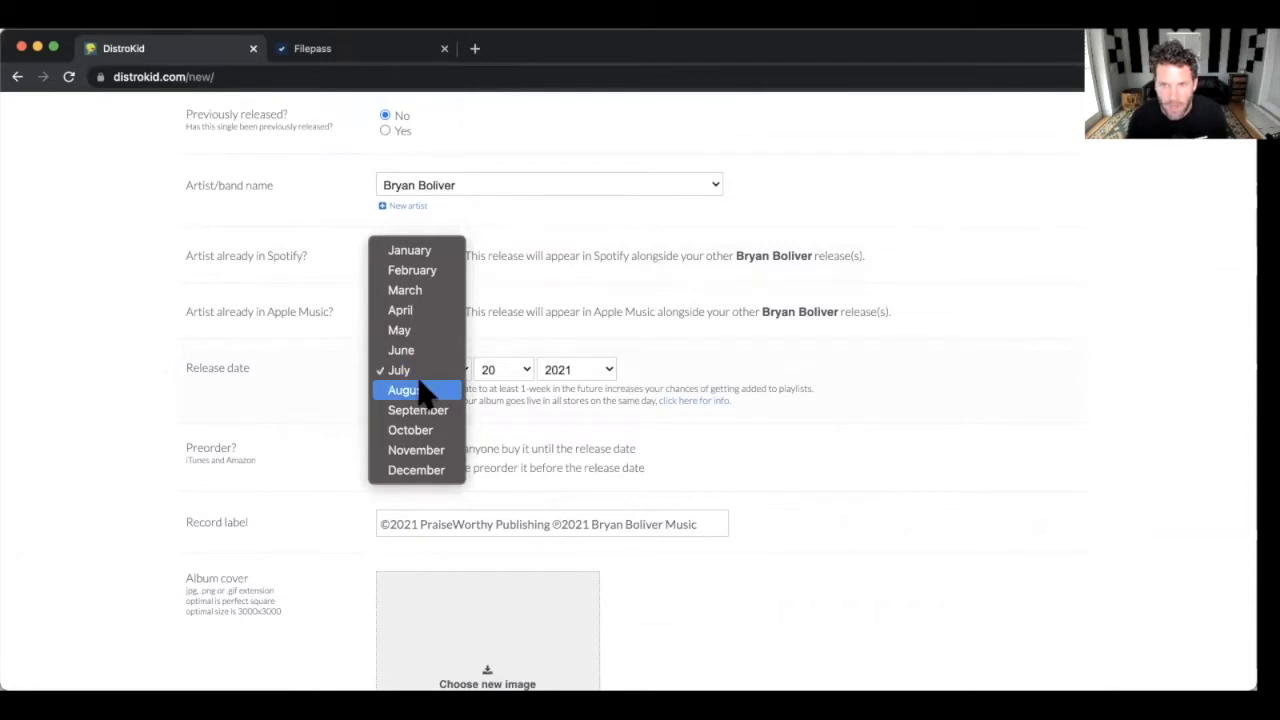
pyautogui.click(420, 390)
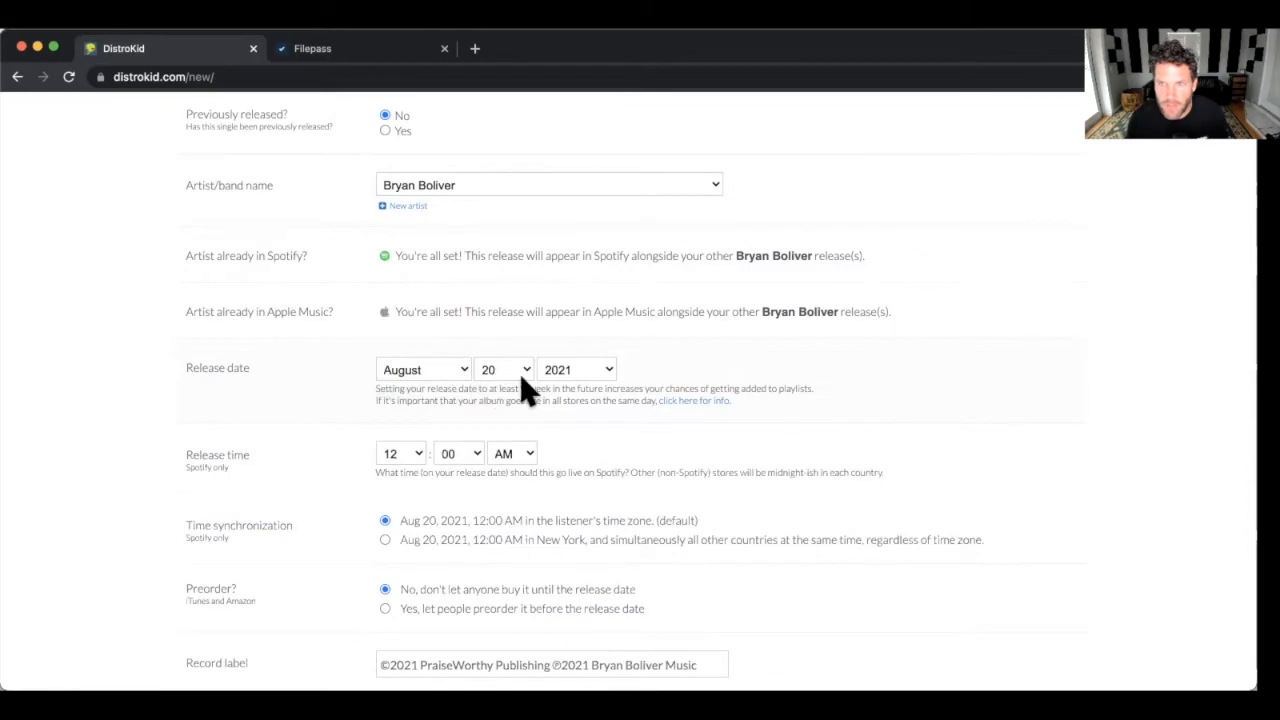
pyautogui.click(492, 372)
pyautogui.scroll(2, 497, 380)
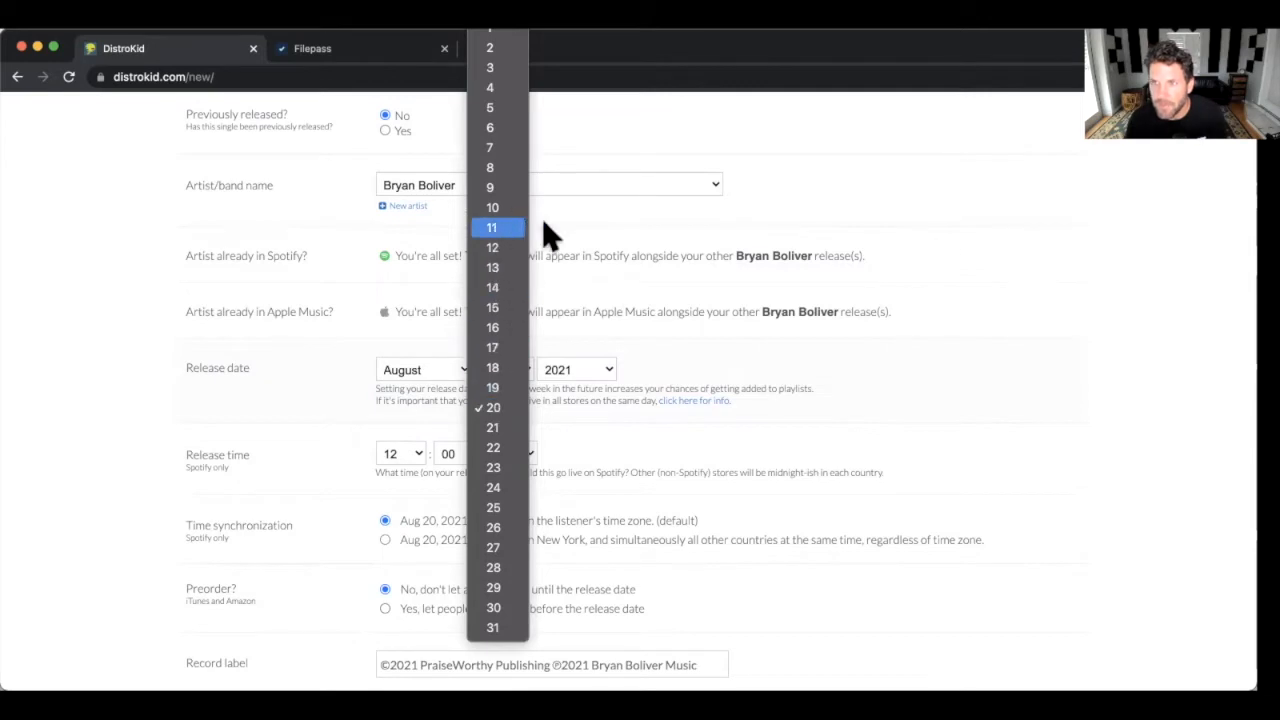
pyautogui.click(505, 267)
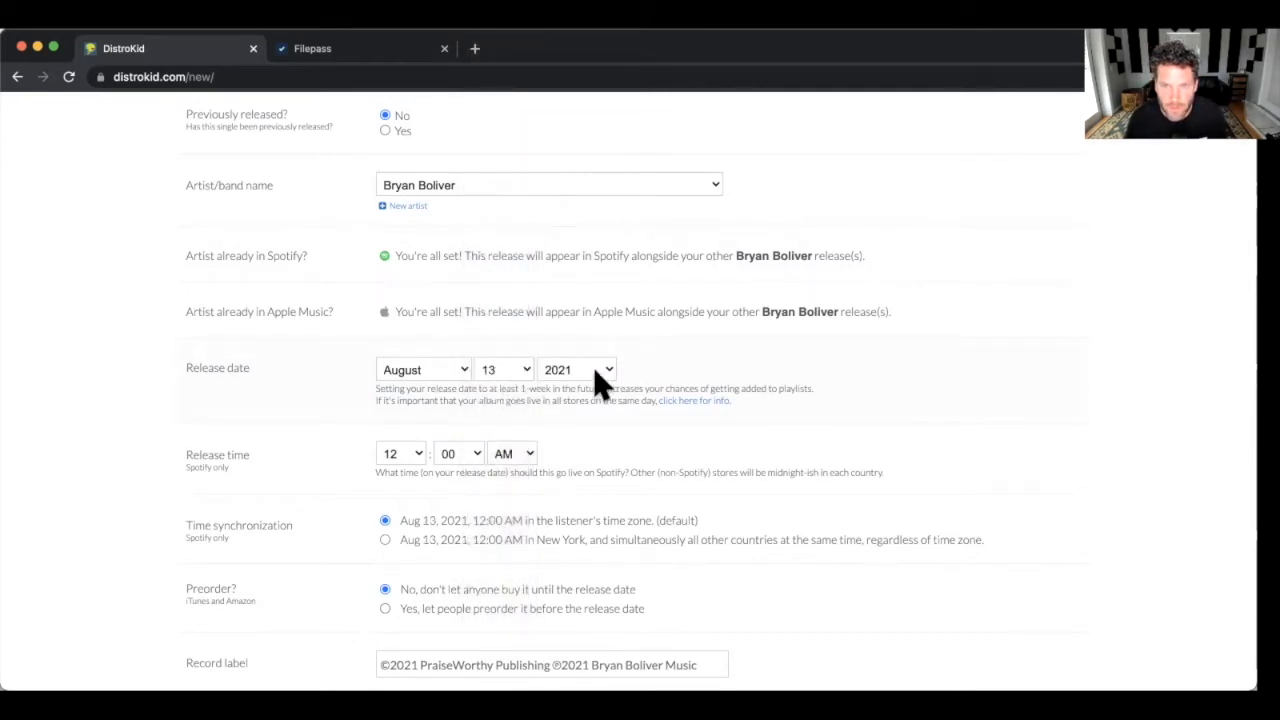
pyautogui.scroll(-4, 593, 366)
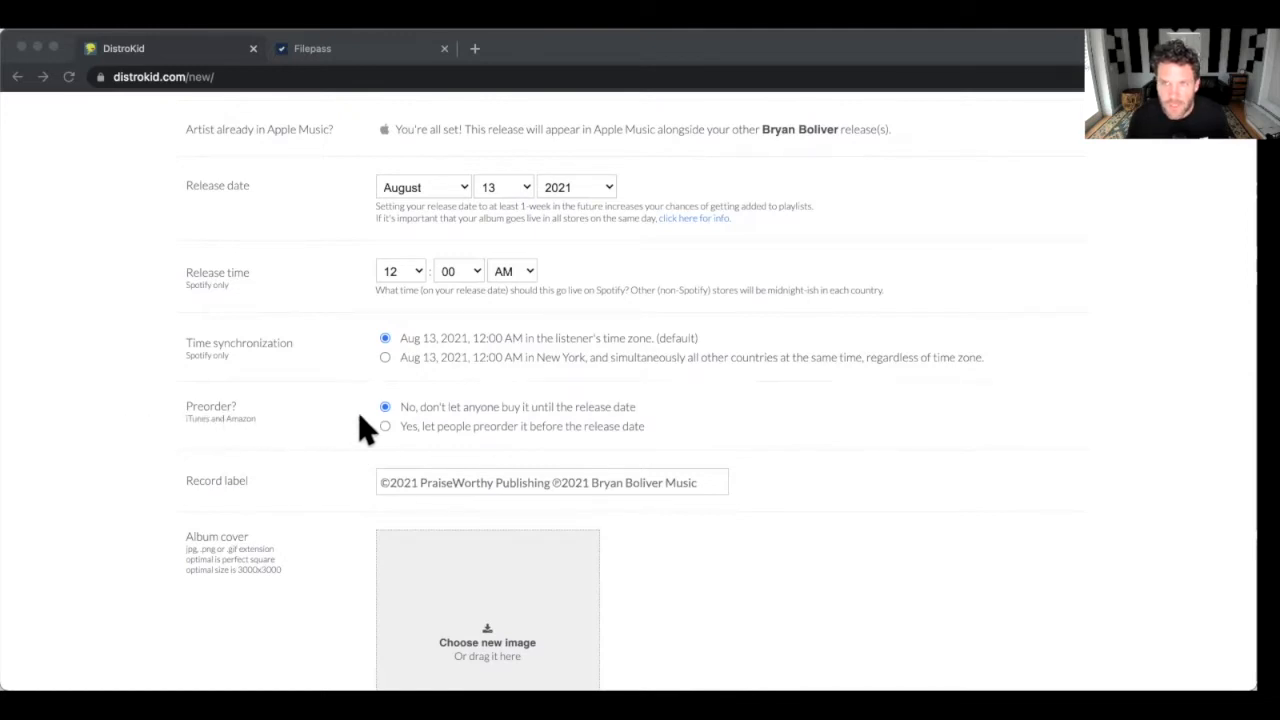
# Select 'Yes, let people preorder it' and set the preorder start day to 21.
pyautogui.scroll(-1, 467, 410)
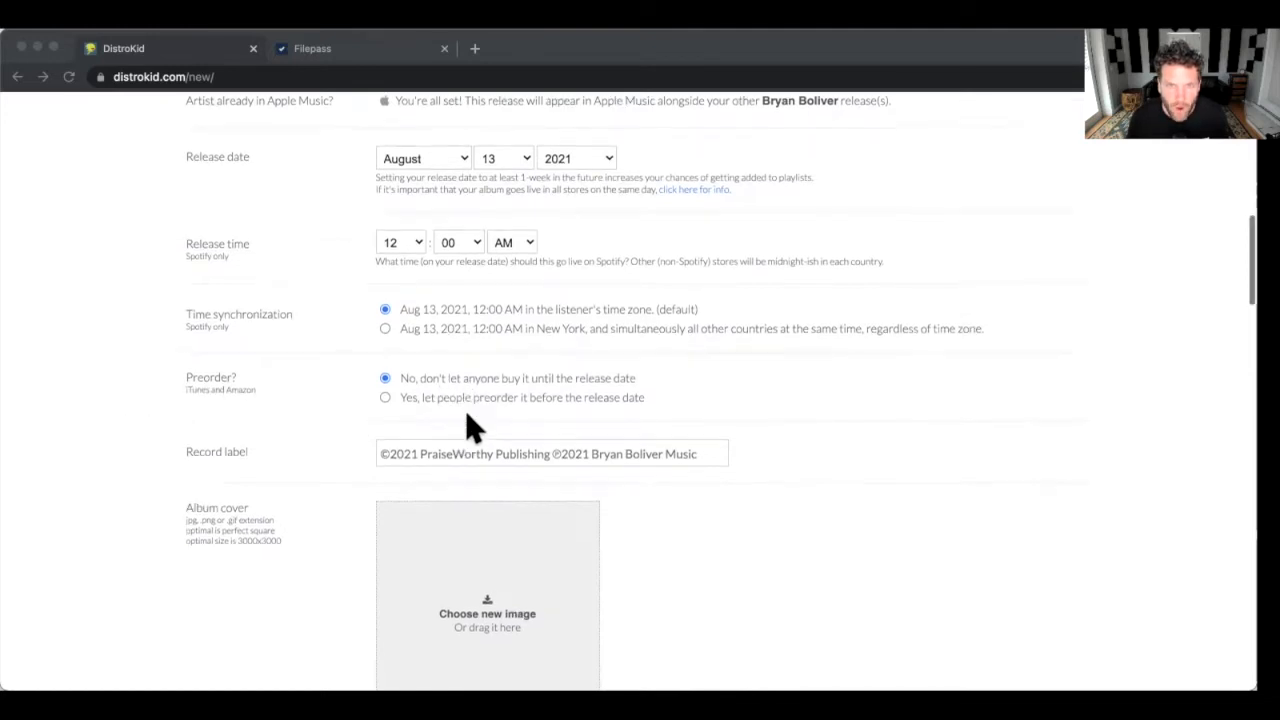
pyautogui.click(378, 386)
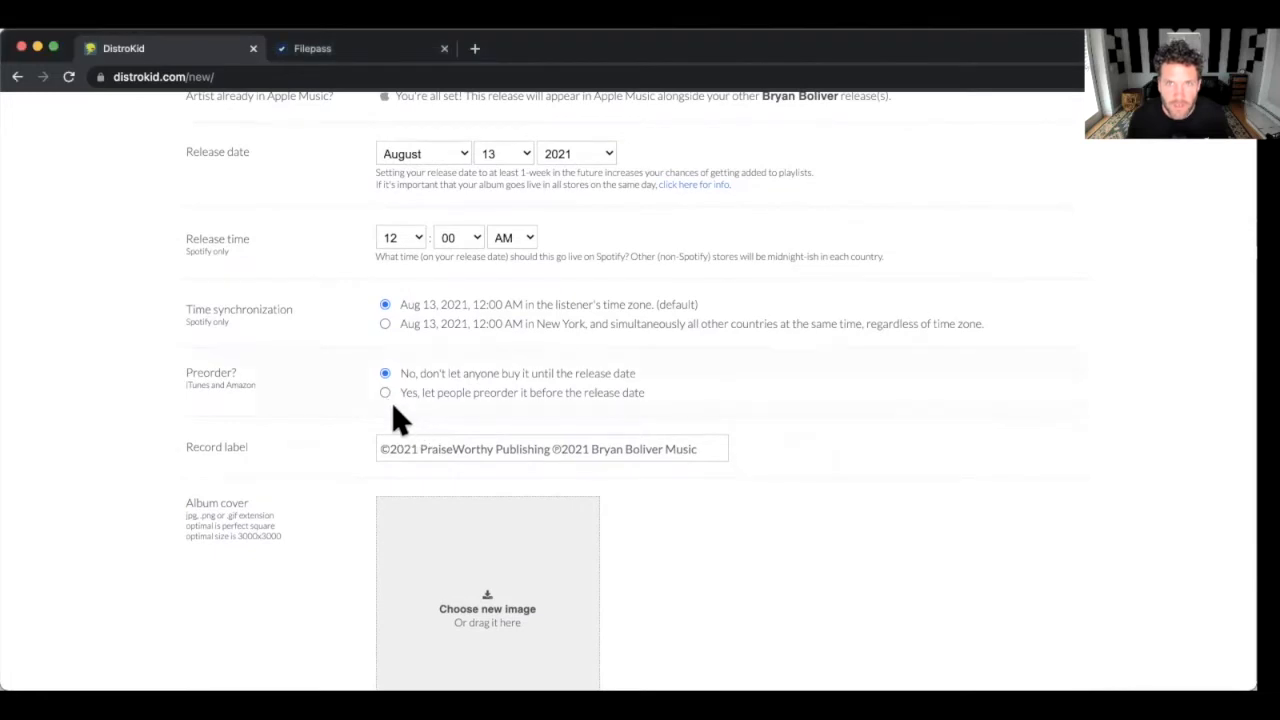
pyautogui.click(385, 392)
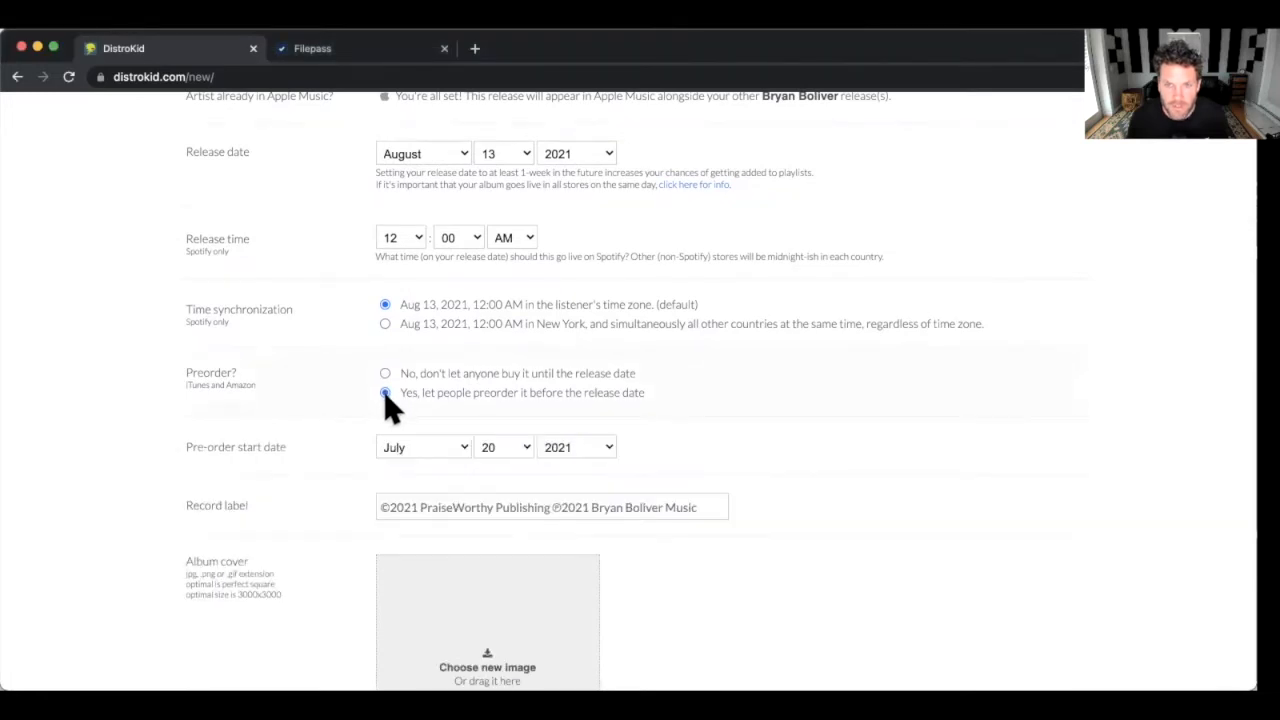
pyautogui.scroll(-1, 384, 391)
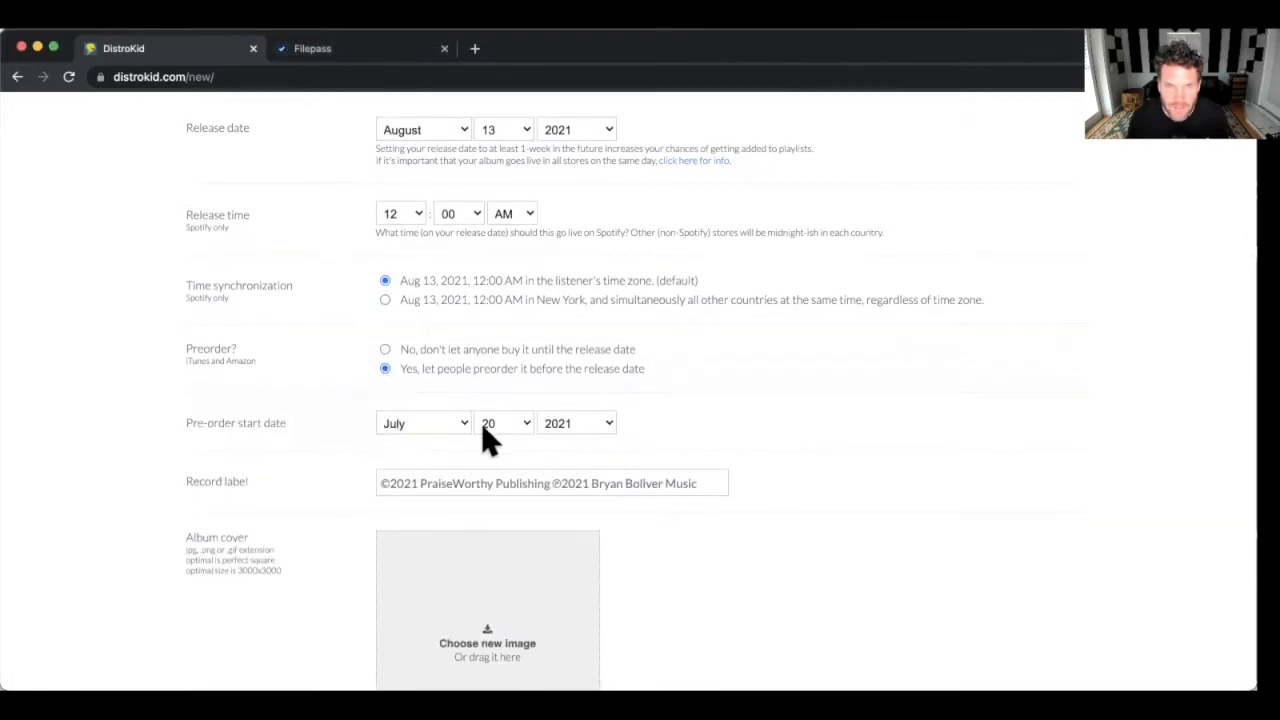
pyautogui.click(501, 435)
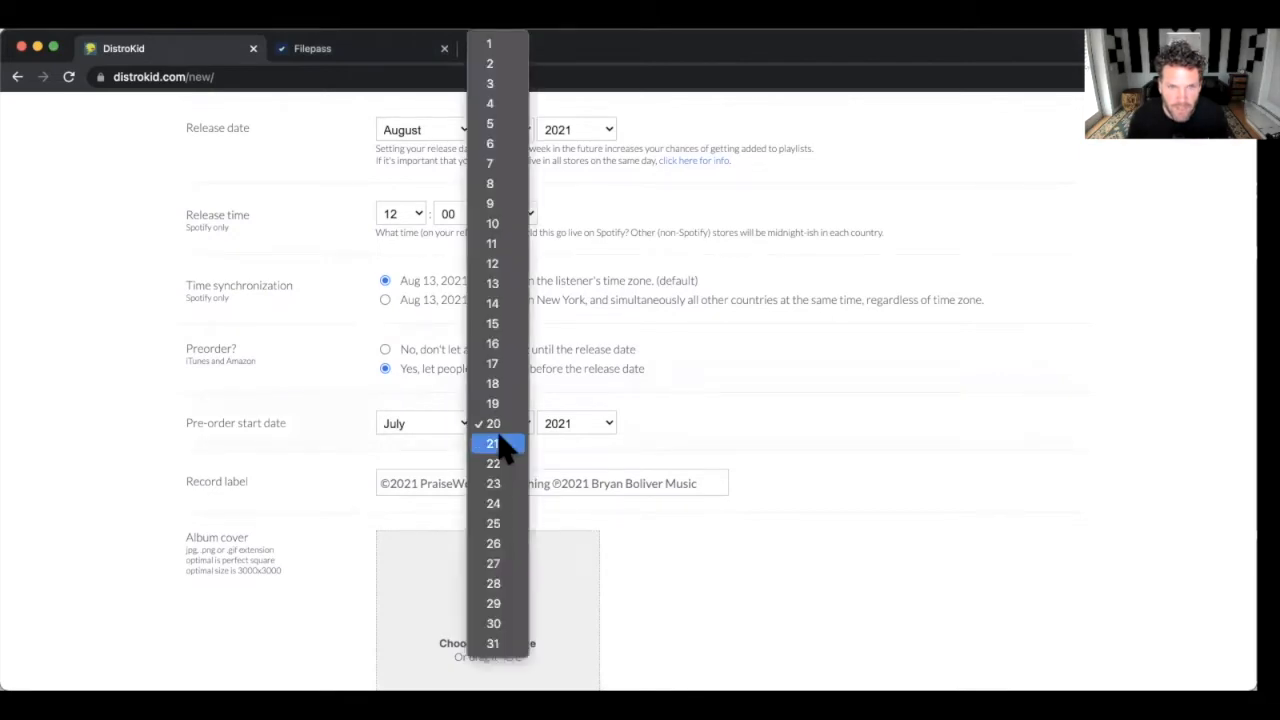
pyautogui.click(499, 441)
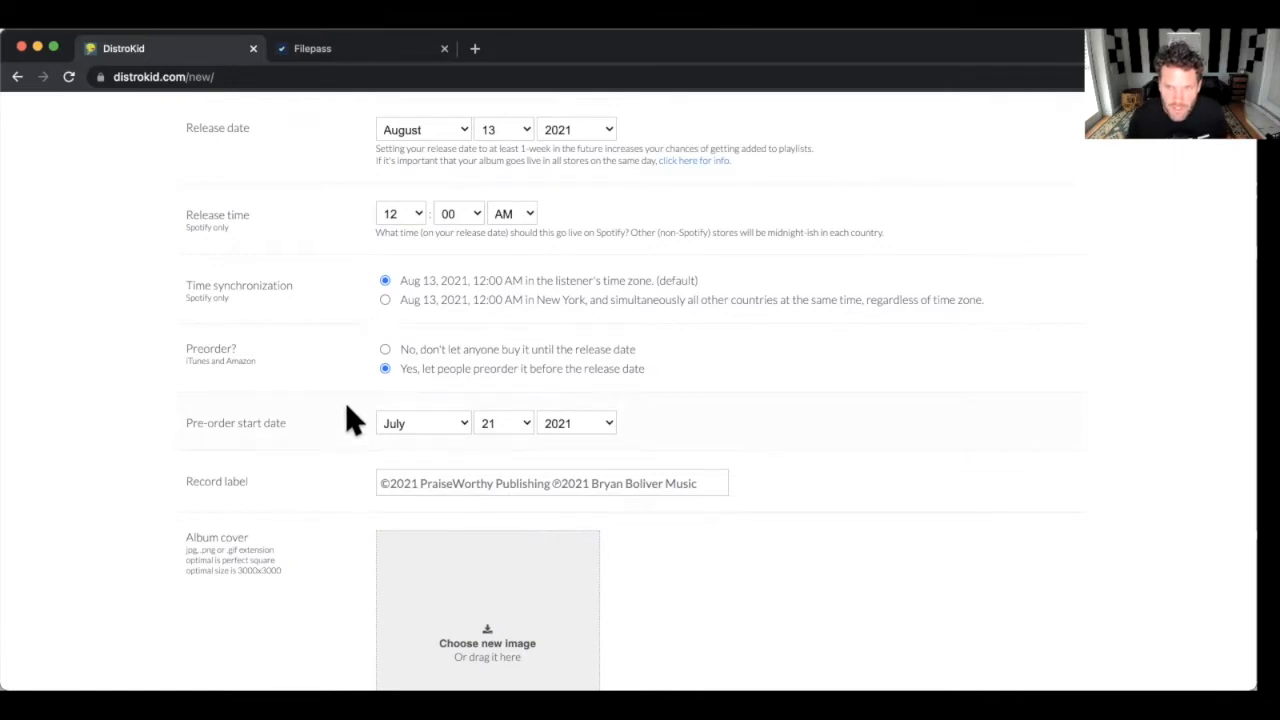
pyautogui.scroll(-2, 348, 408)
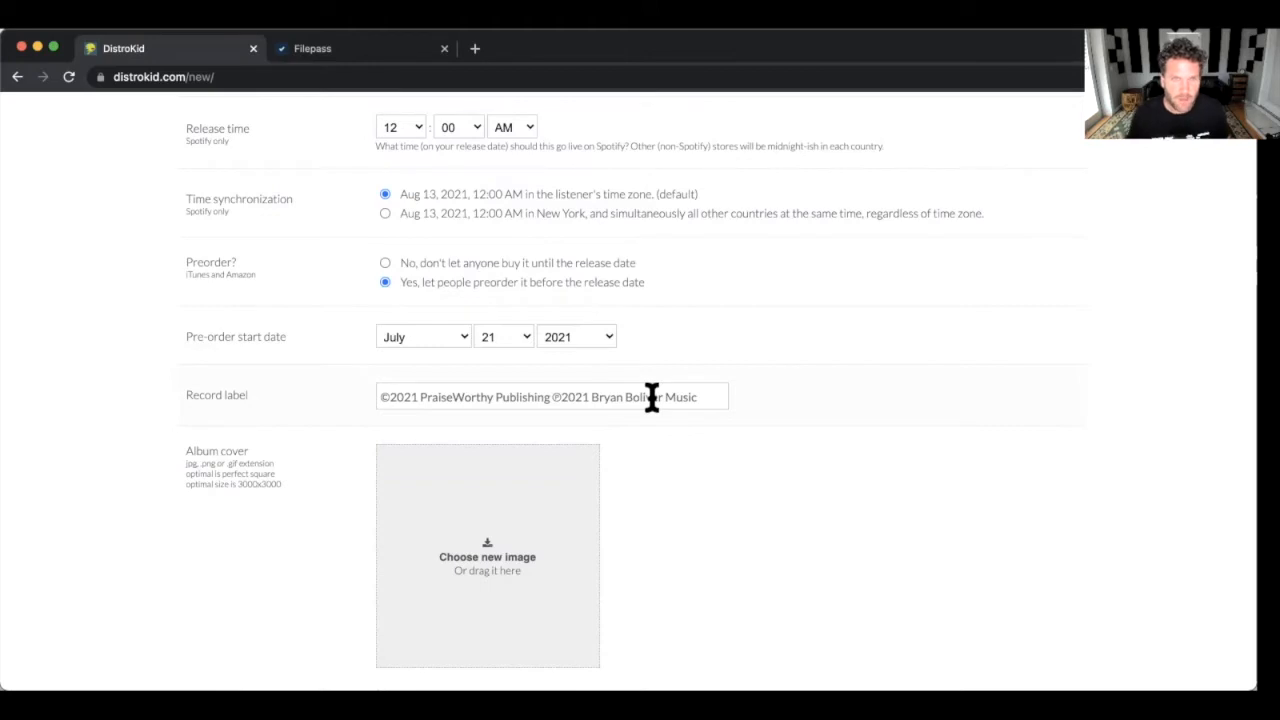
pyautogui.scroll(-1, 312, 410)
pyautogui.scroll(-1, 312, 410)
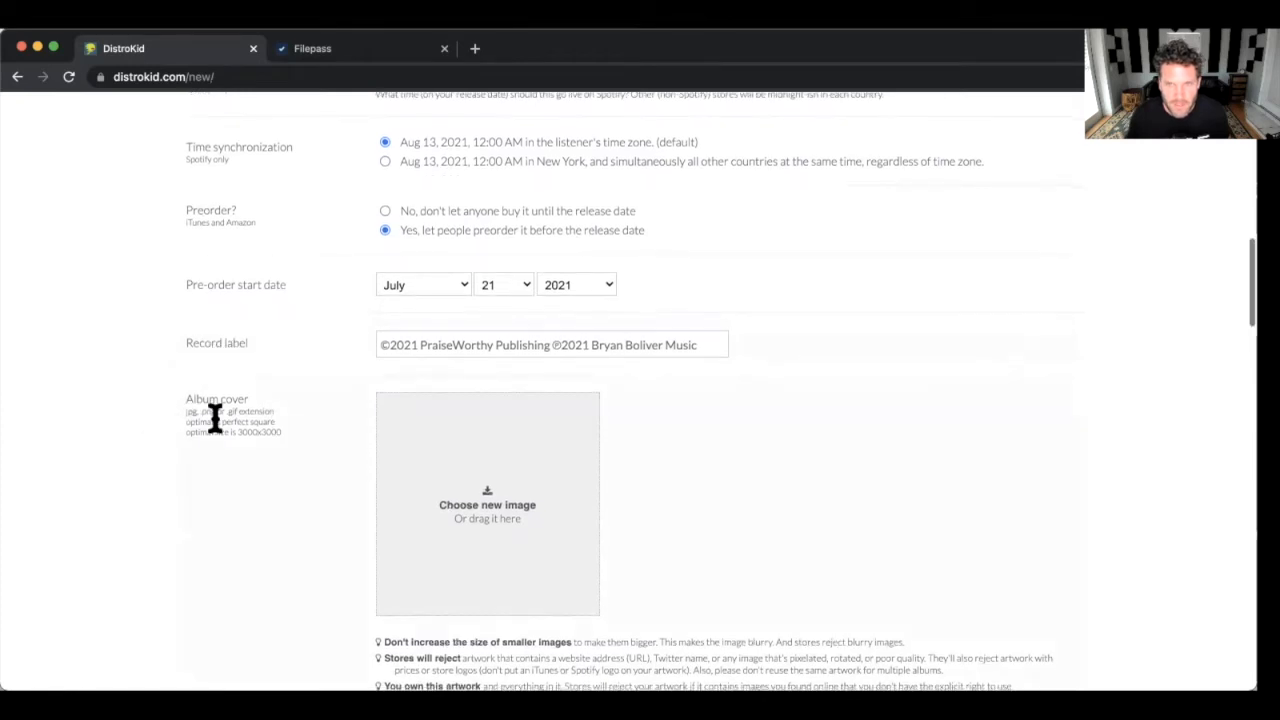
pyautogui.scroll(-1, 214, 420)
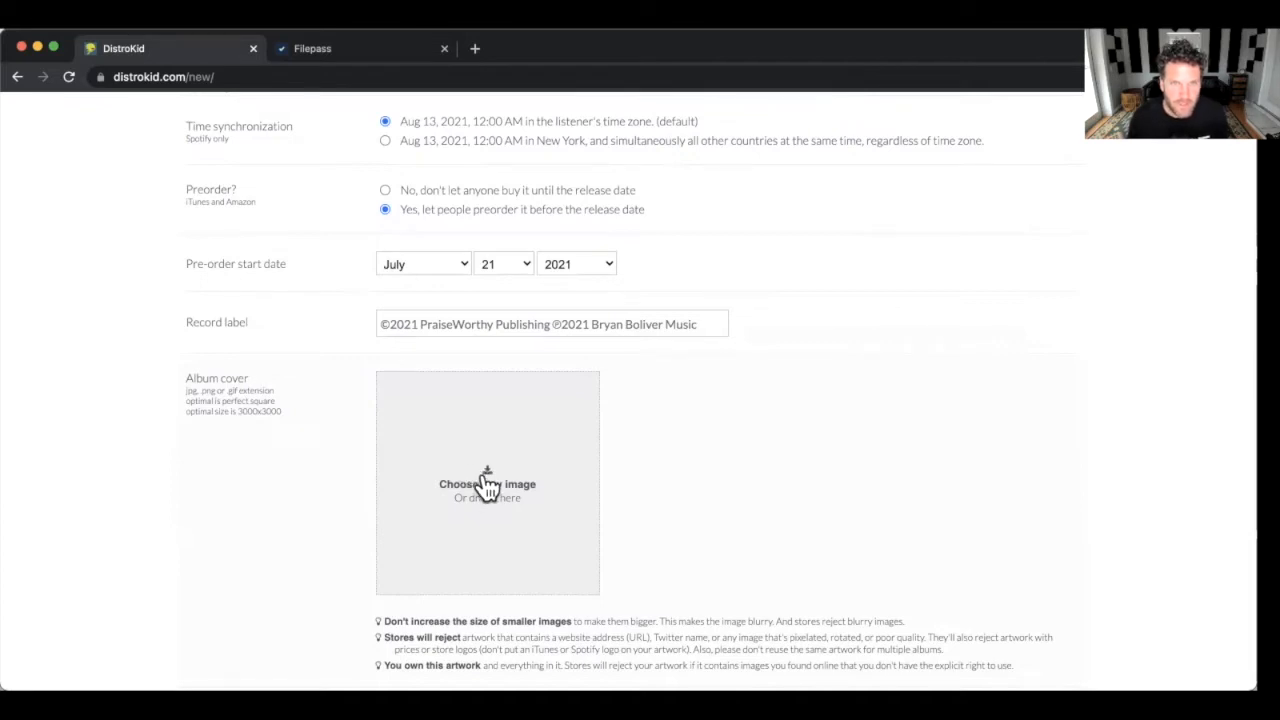
pyautogui.click(486, 483)
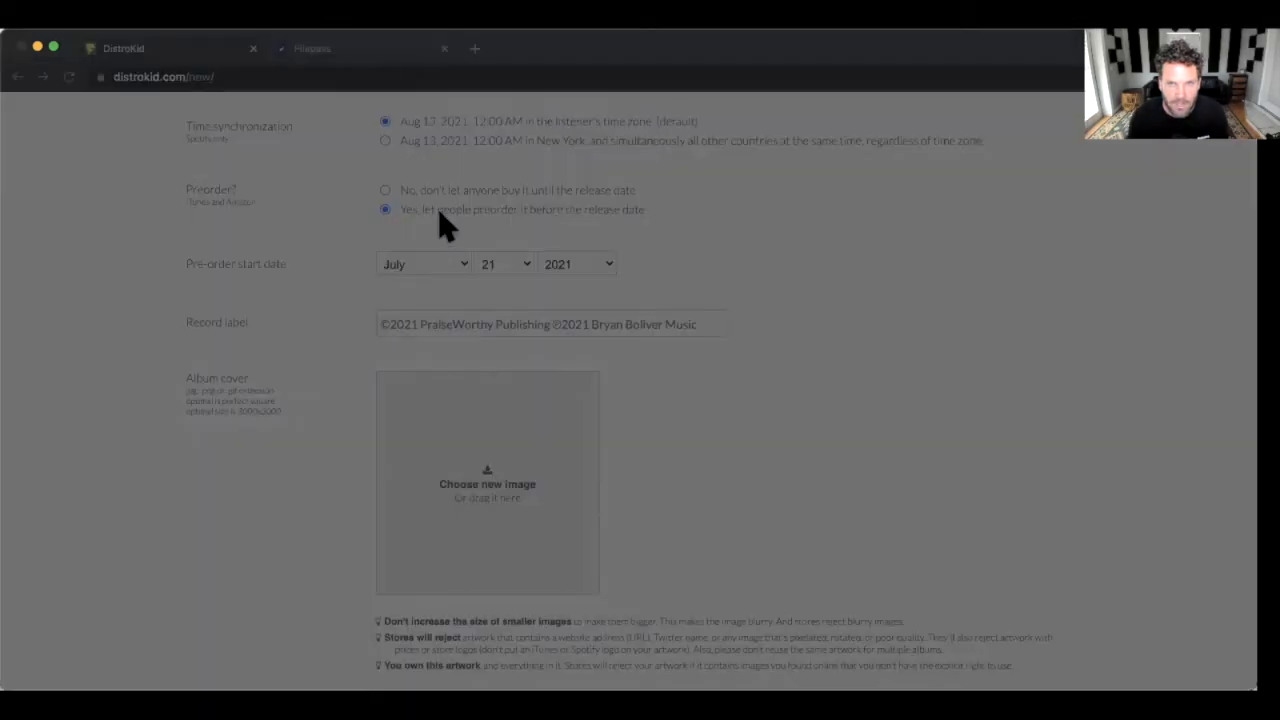
pyautogui.press('Return')
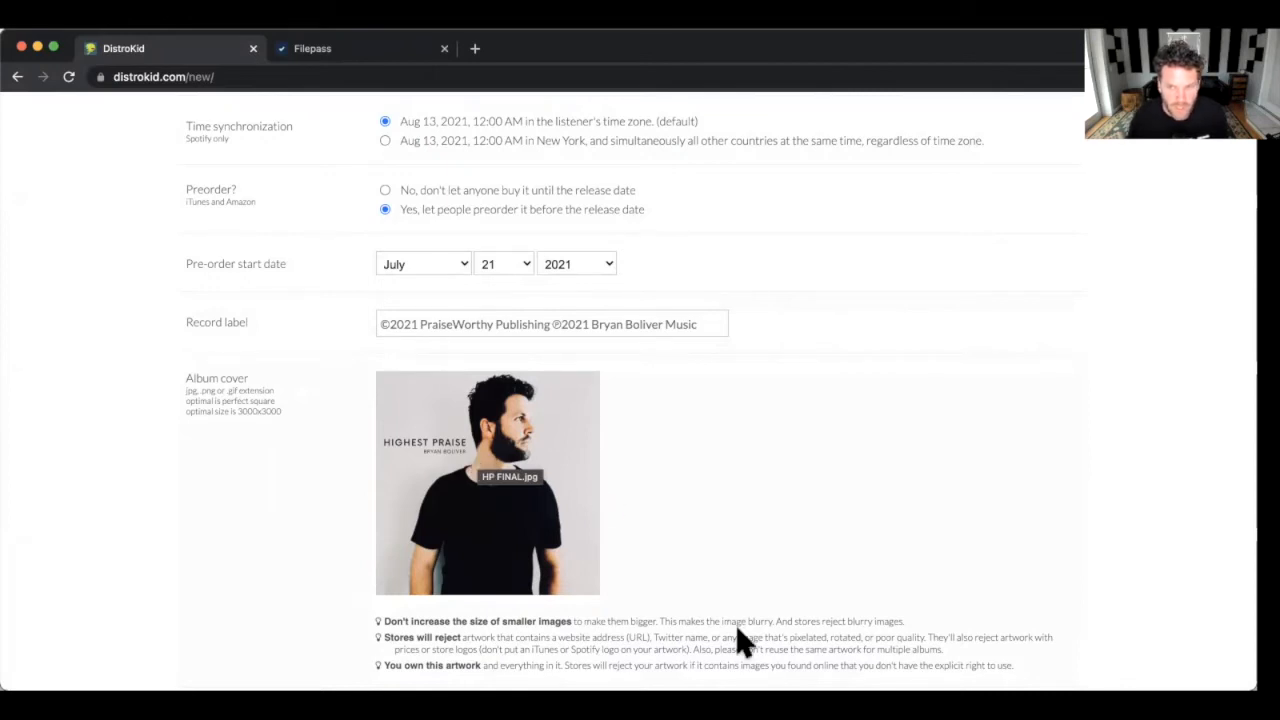
pyautogui.scroll(-3, 273, 426)
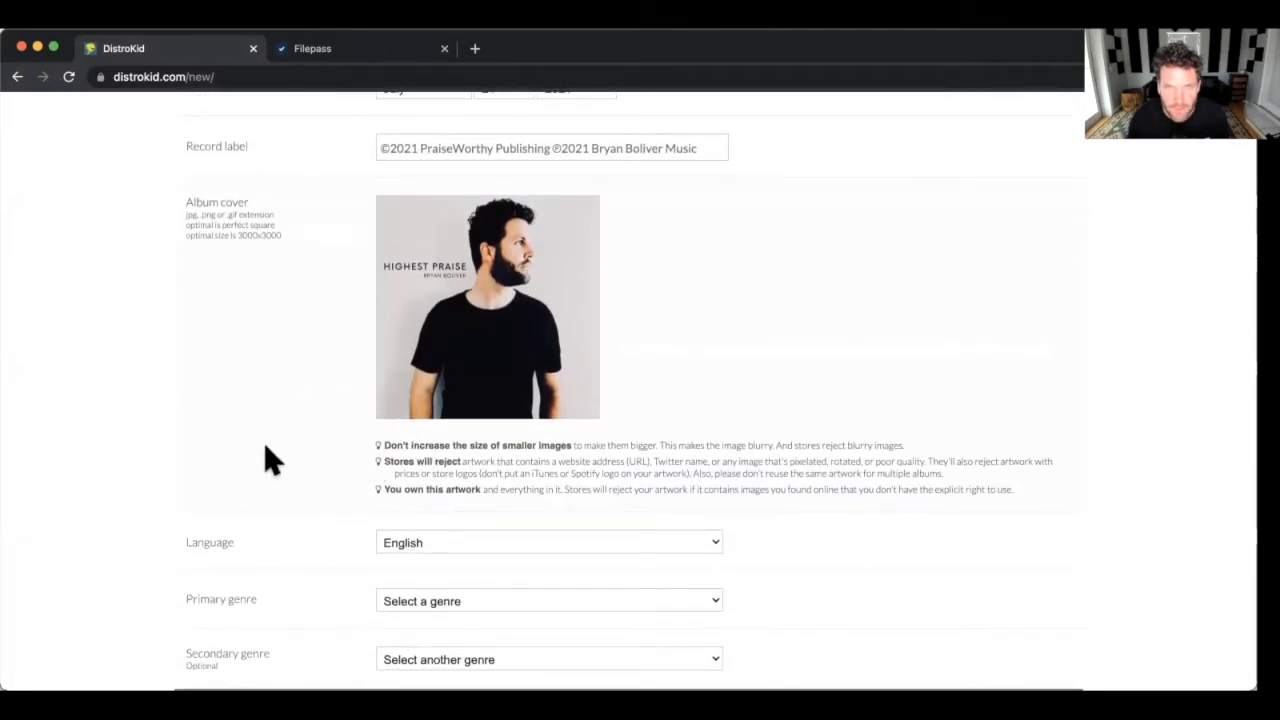
pyautogui.scroll(-2, 368, 470)
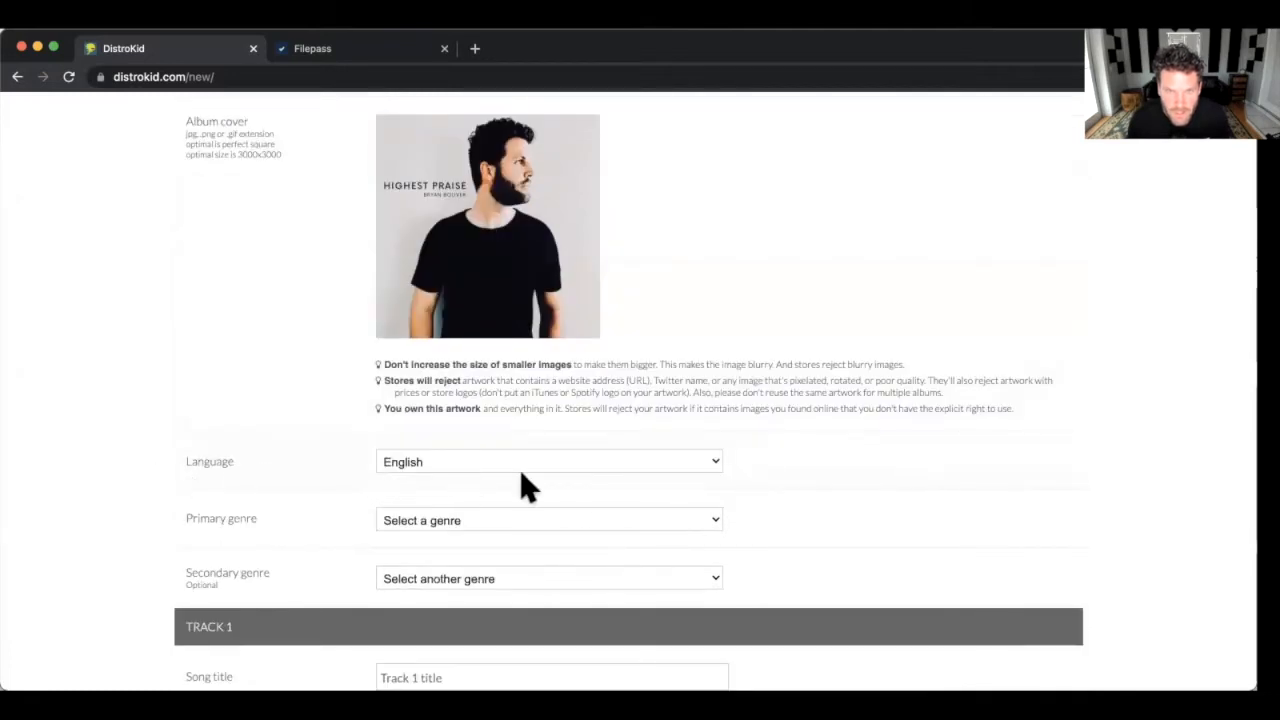
# Set the primary genre to Christian/Gospel.
pyautogui.scroll(-1, 358, 468)
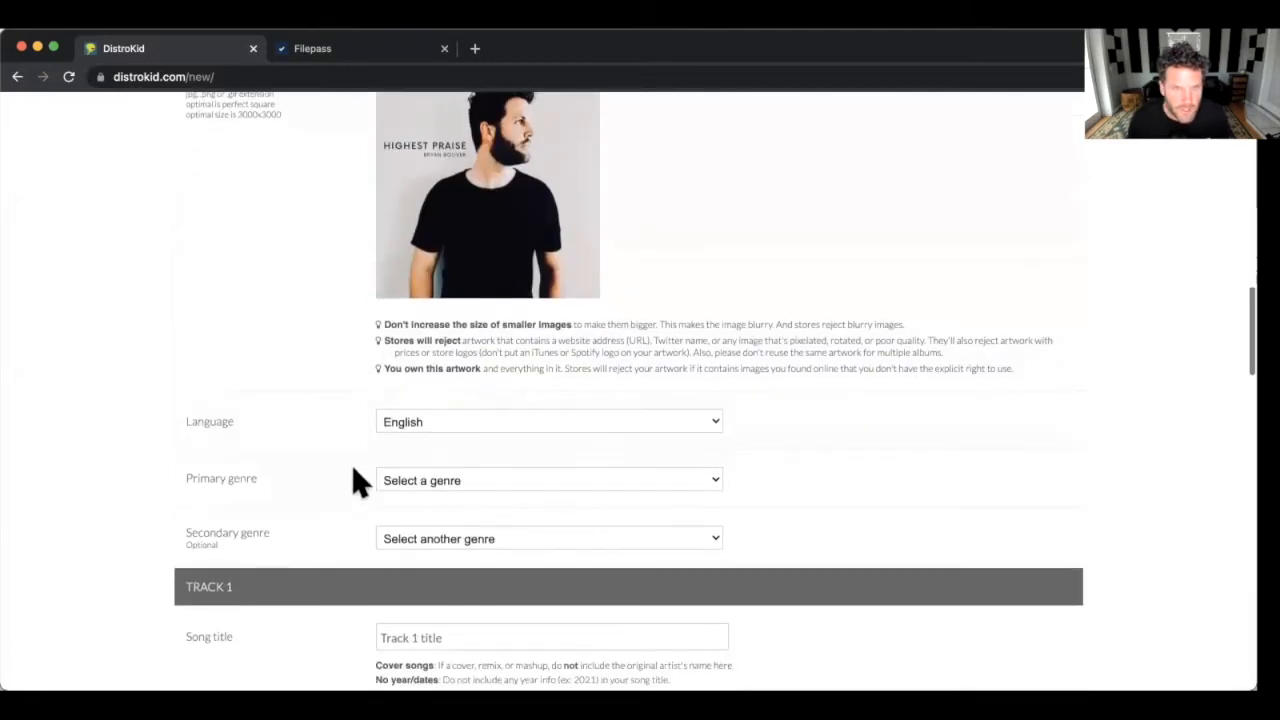
pyautogui.scroll(-1, 355, 465)
pyautogui.scroll(-1, 245, 456)
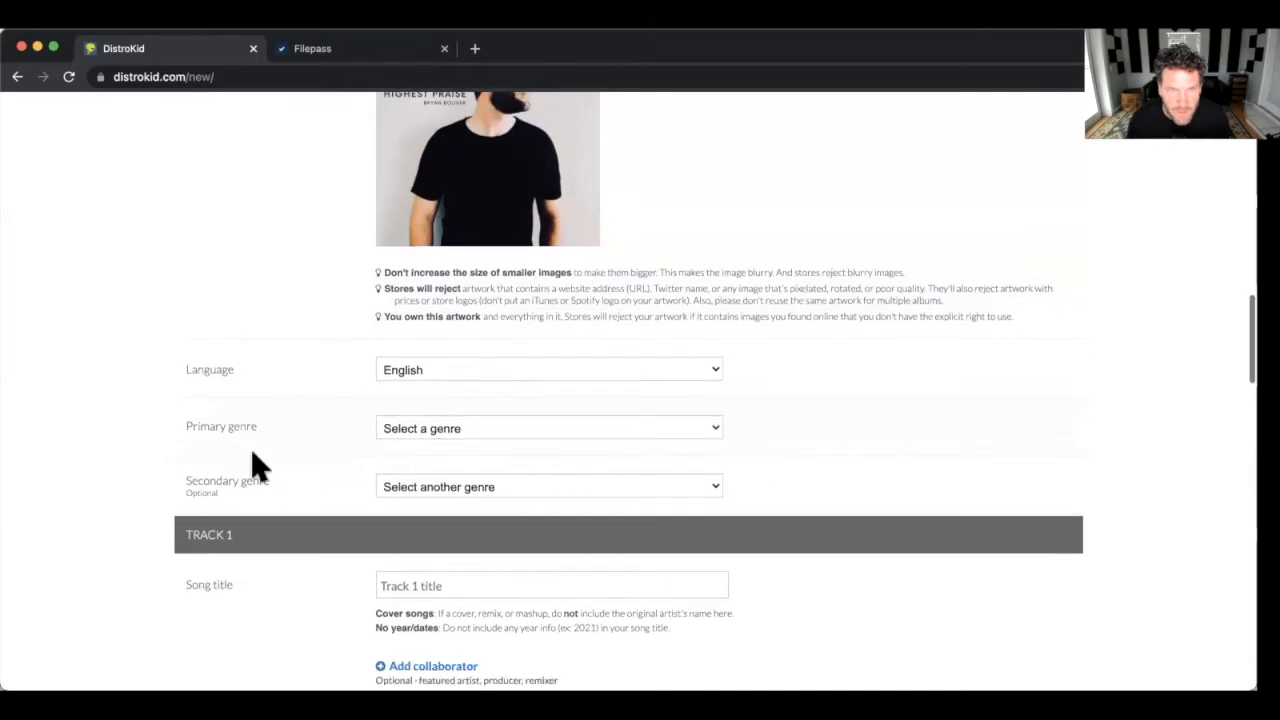
pyautogui.click(476, 426)
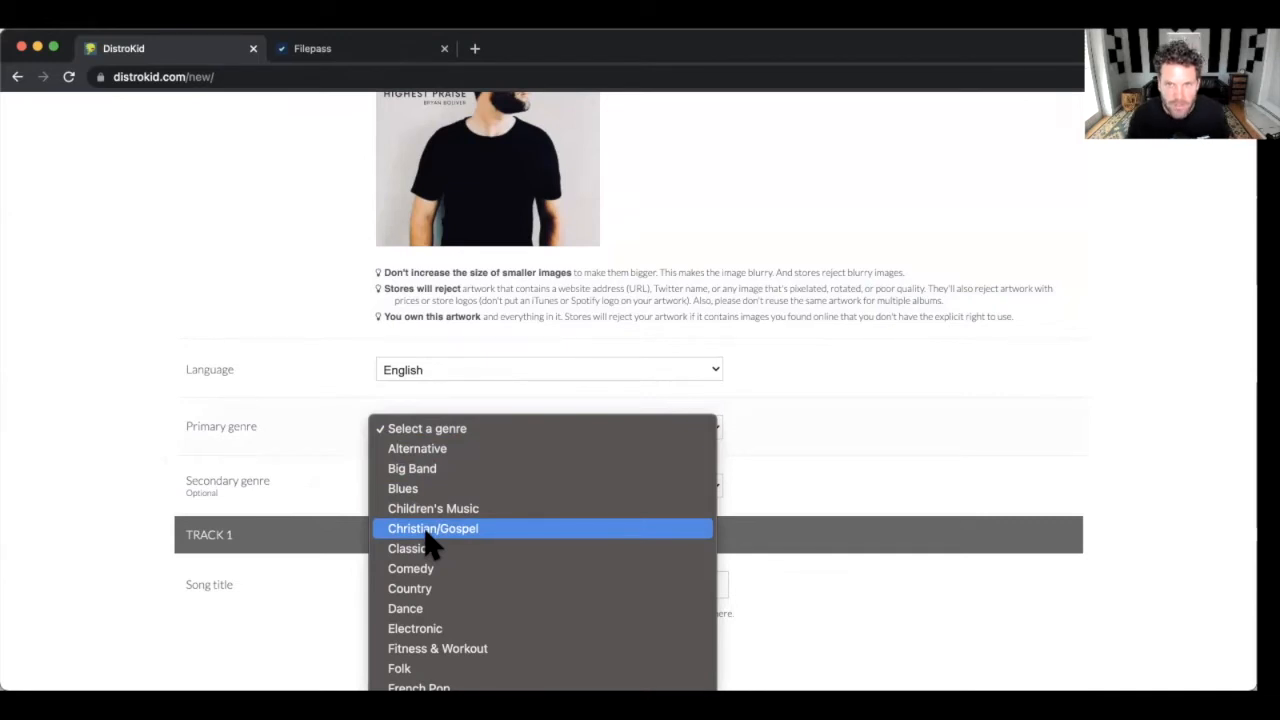
pyautogui.click(425, 533)
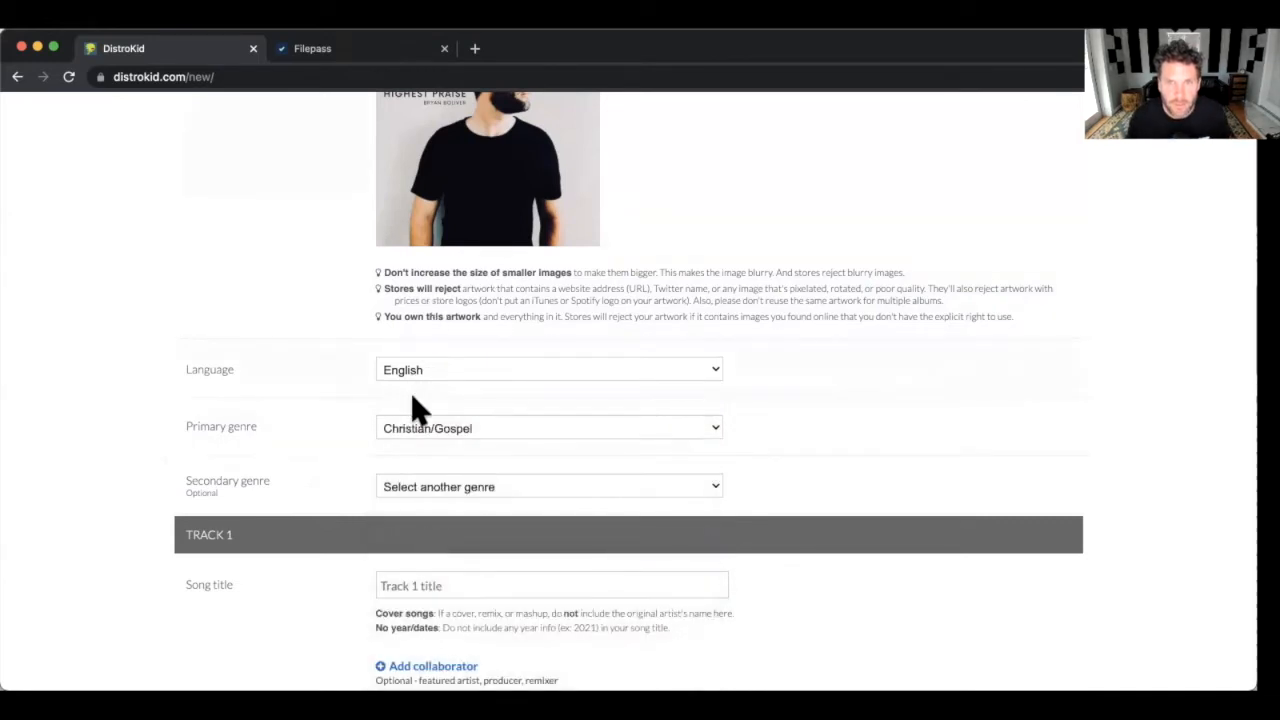
# Open the secondary genre list and close it without choosing, leaving it unset.
pyautogui.scroll(-1, 120, 394)
pyautogui.scroll(-1, 235, 392)
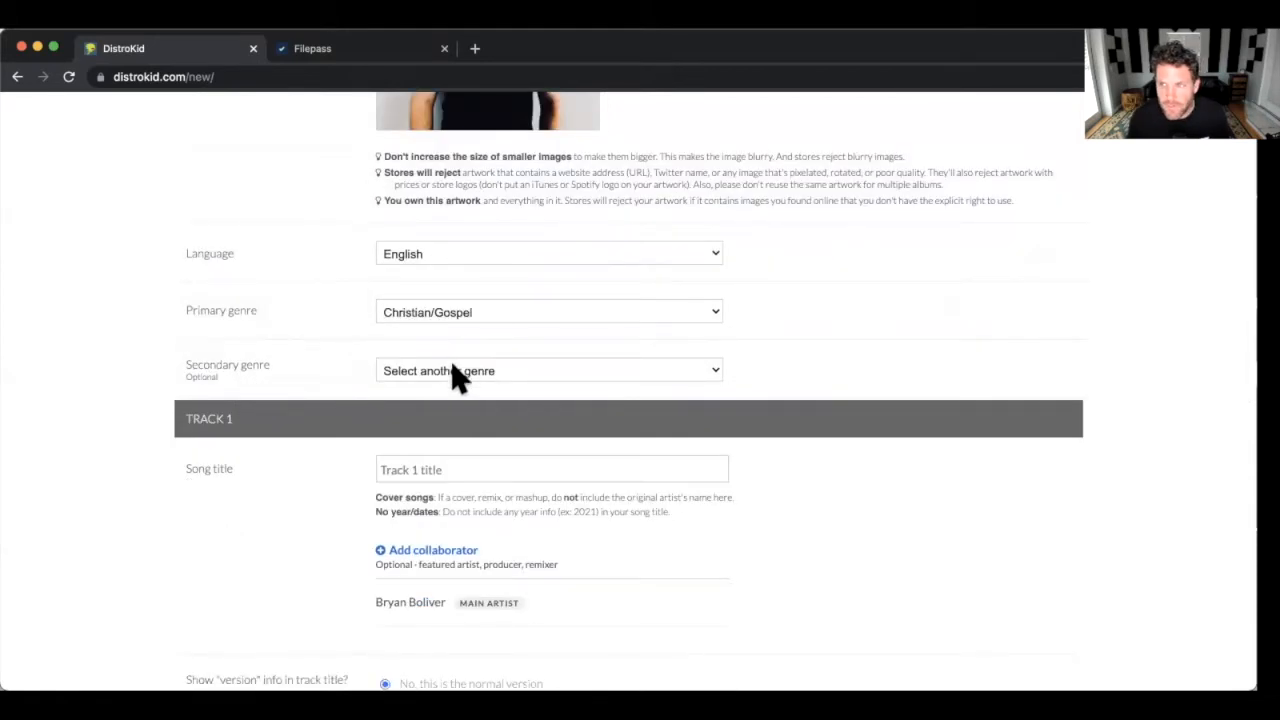
pyautogui.scroll(-2, 433, 260)
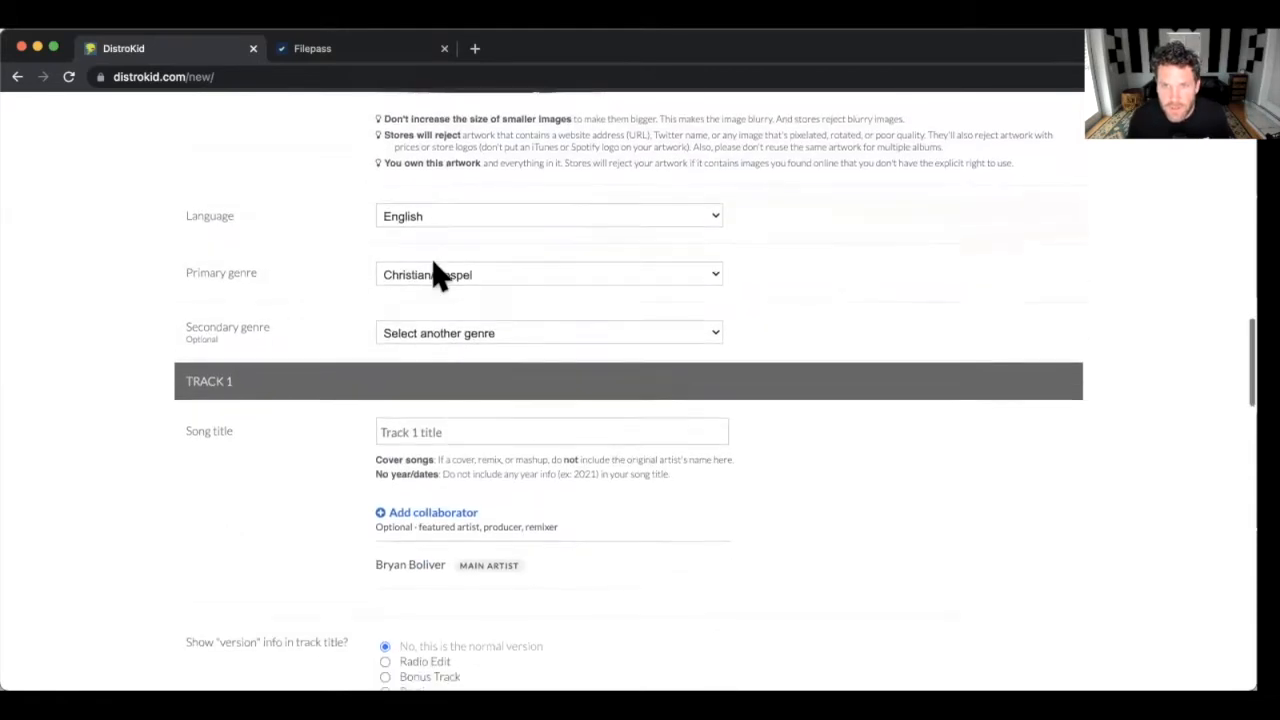
pyautogui.click(440, 252)
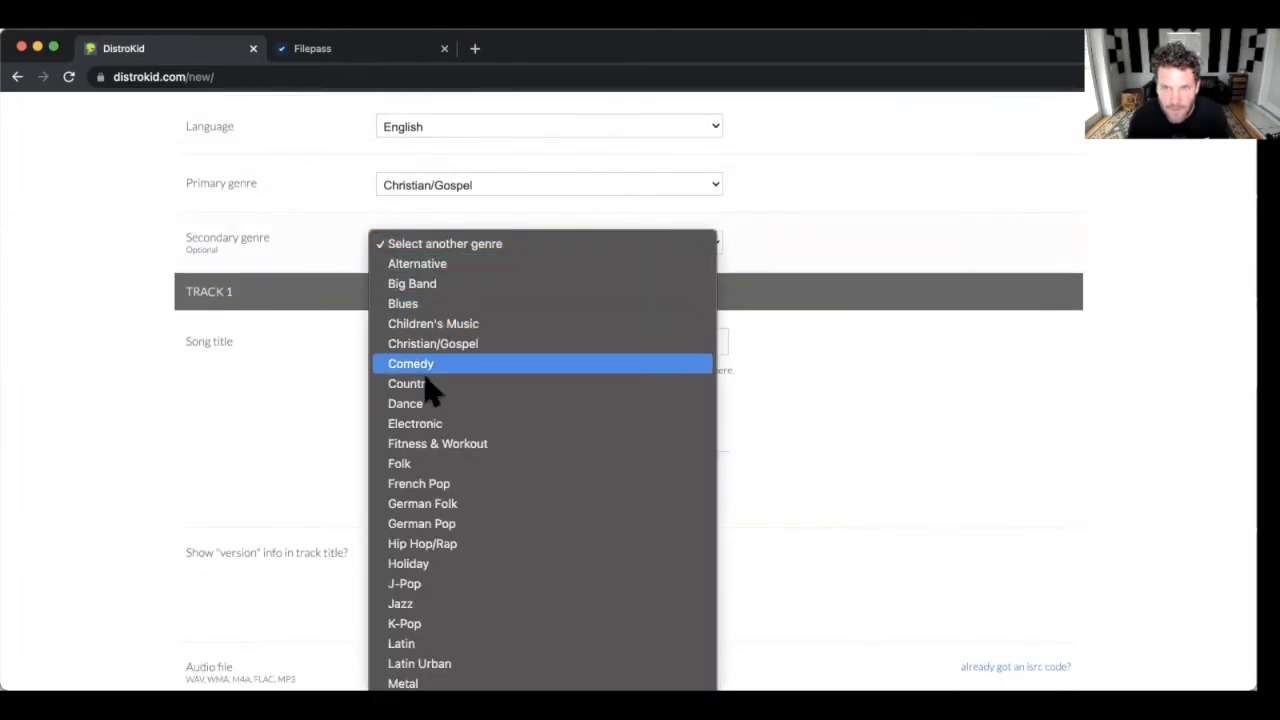
pyautogui.scroll(-3, 426, 368)
pyautogui.click(126, 305)
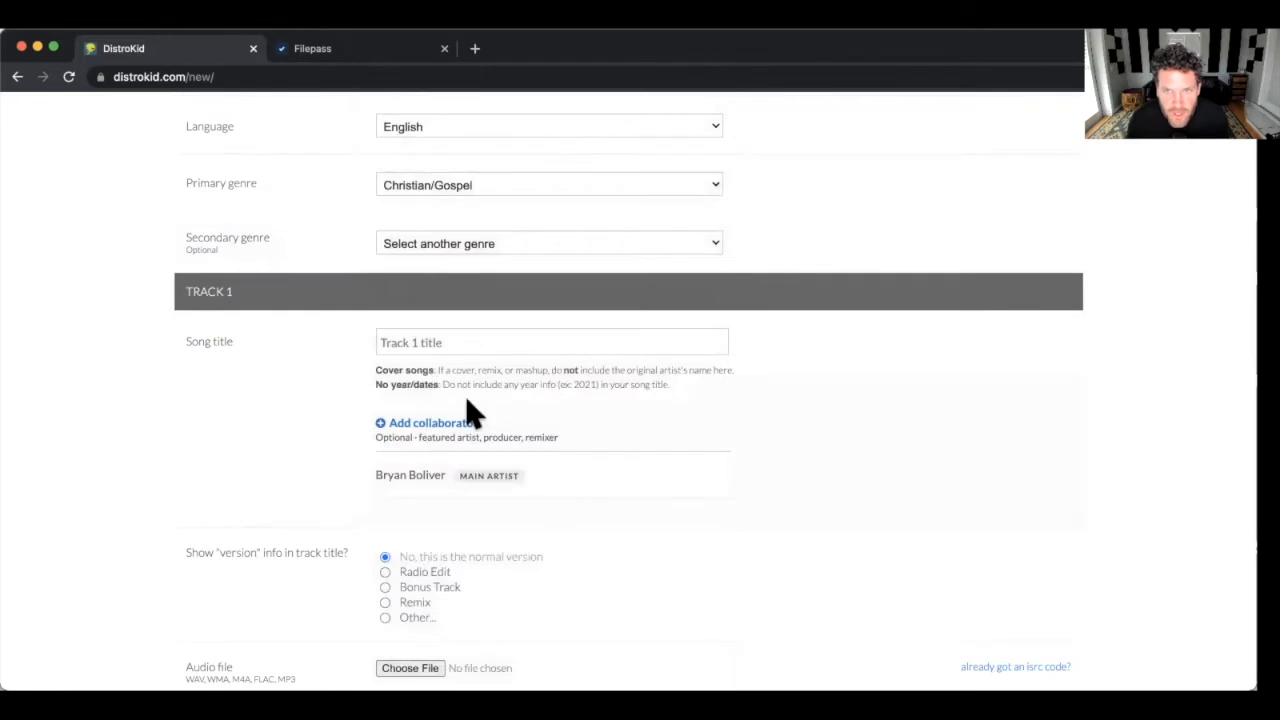
# Enter 'Highest Praise' in the Track 1 Song title field.
pyautogui.scroll(-2, 342, 405)
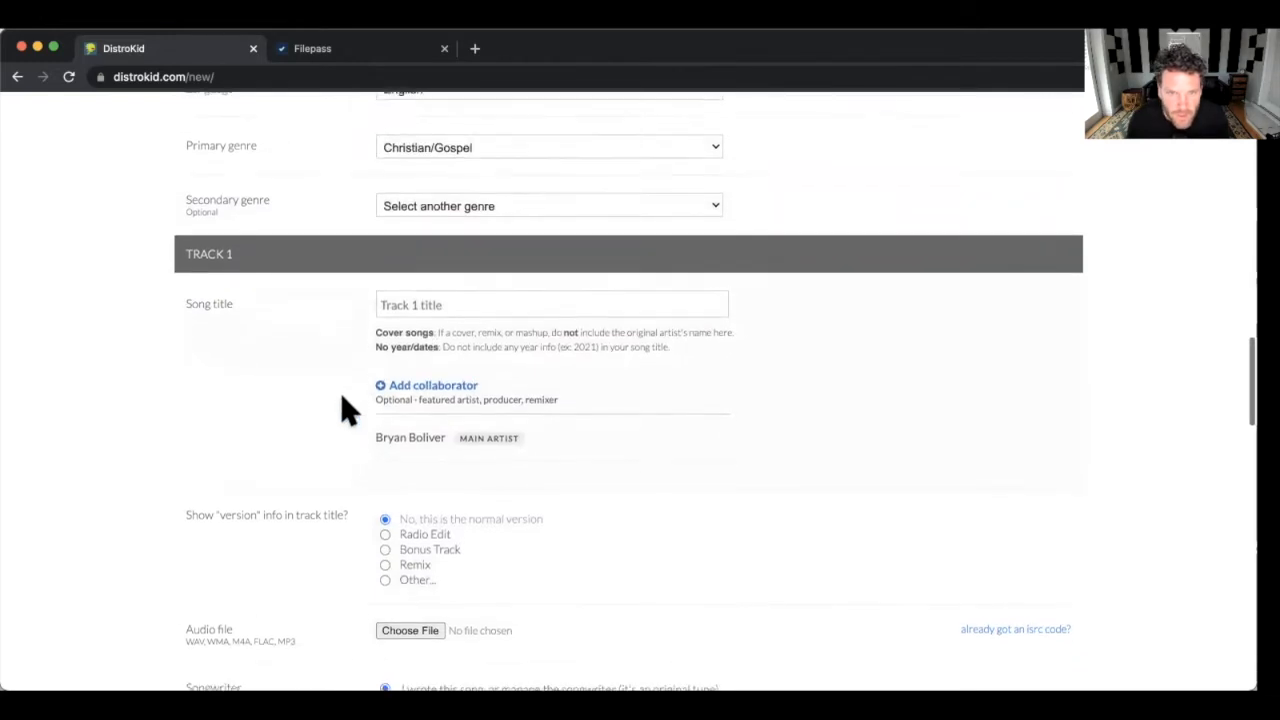
pyautogui.scroll(3, 340, 392)
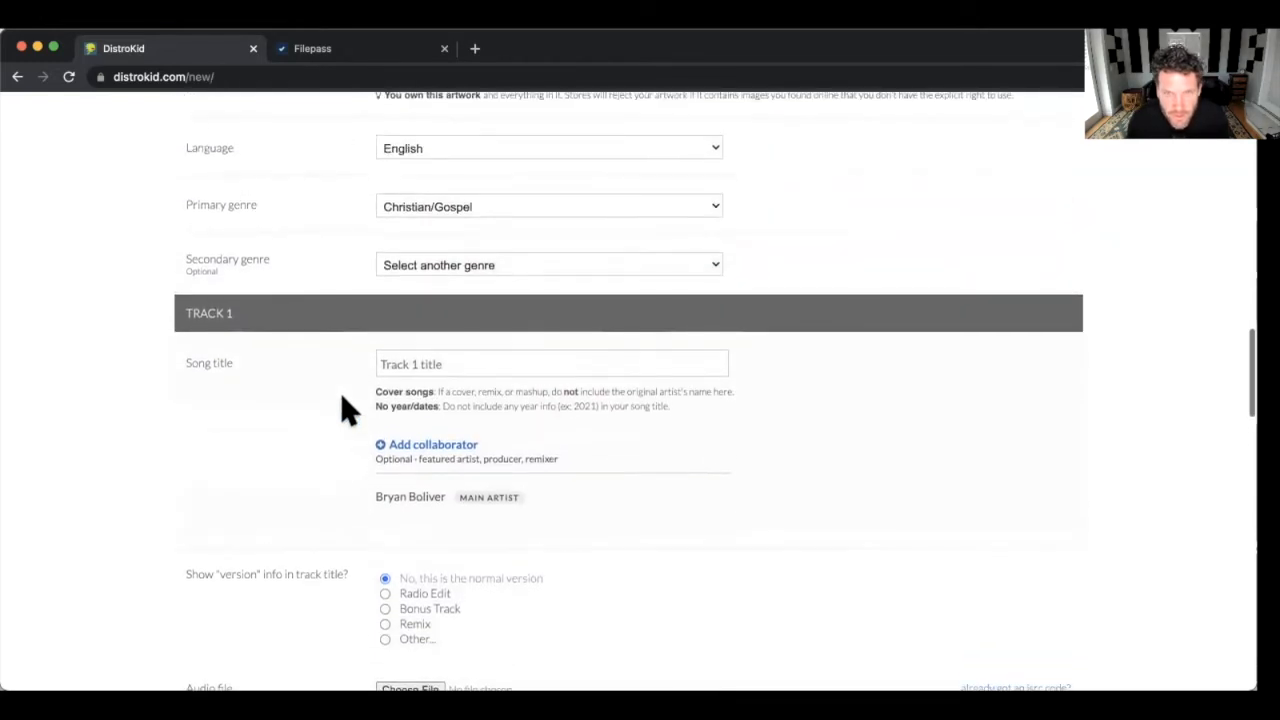
pyautogui.scroll(3, 355, 388)
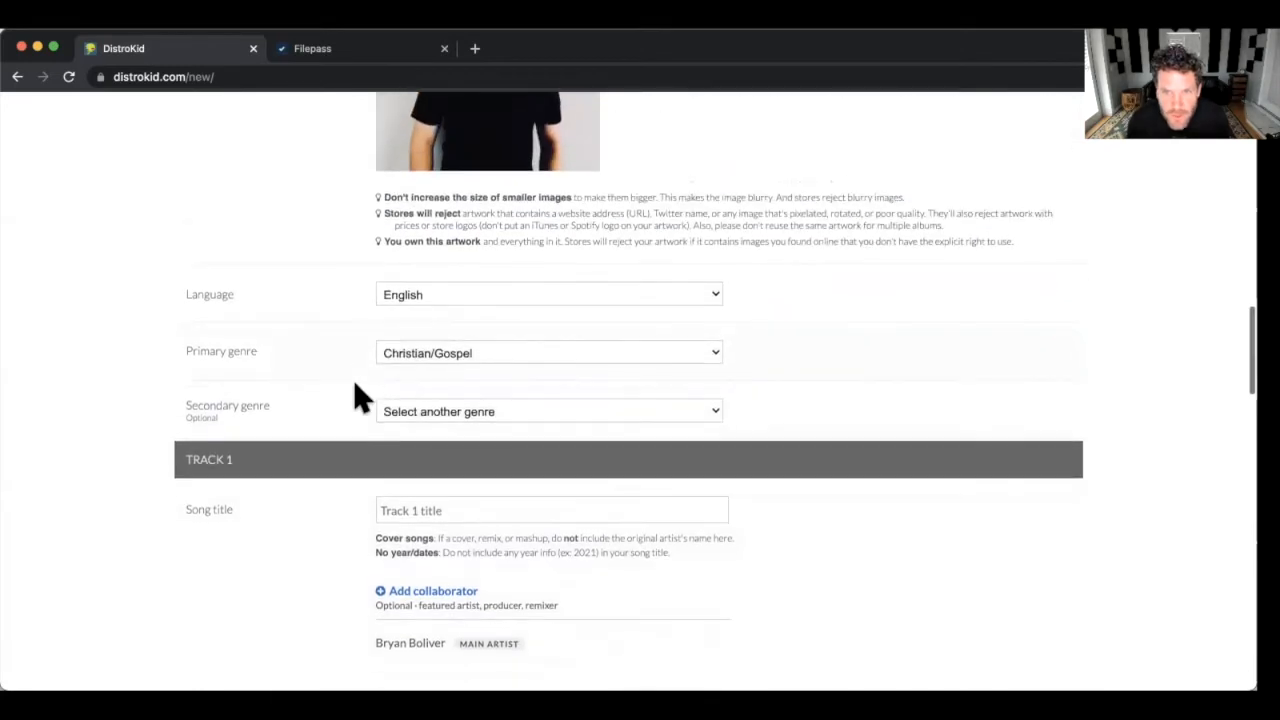
pyautogui.scroll(-2, 357, 394)
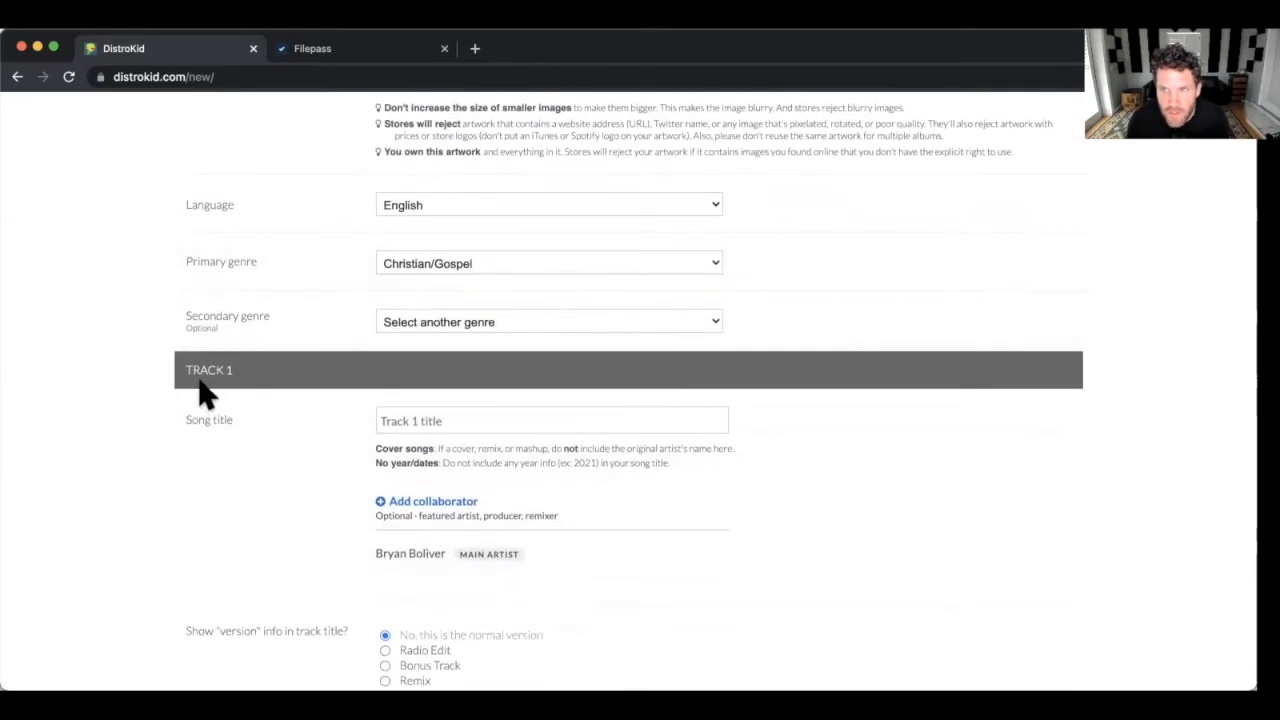
pyautogui.scroll(-1, 203, 388)
pyautogui.click(437, 391)
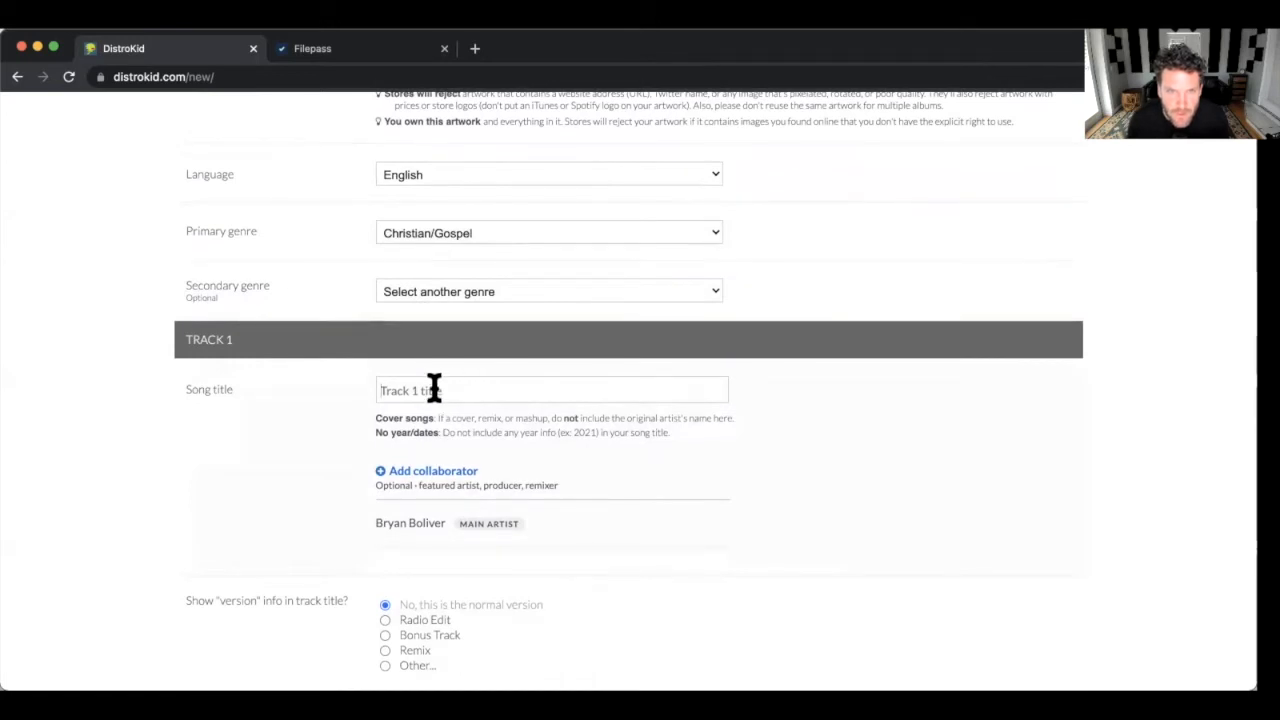
pyautogui.write('H')
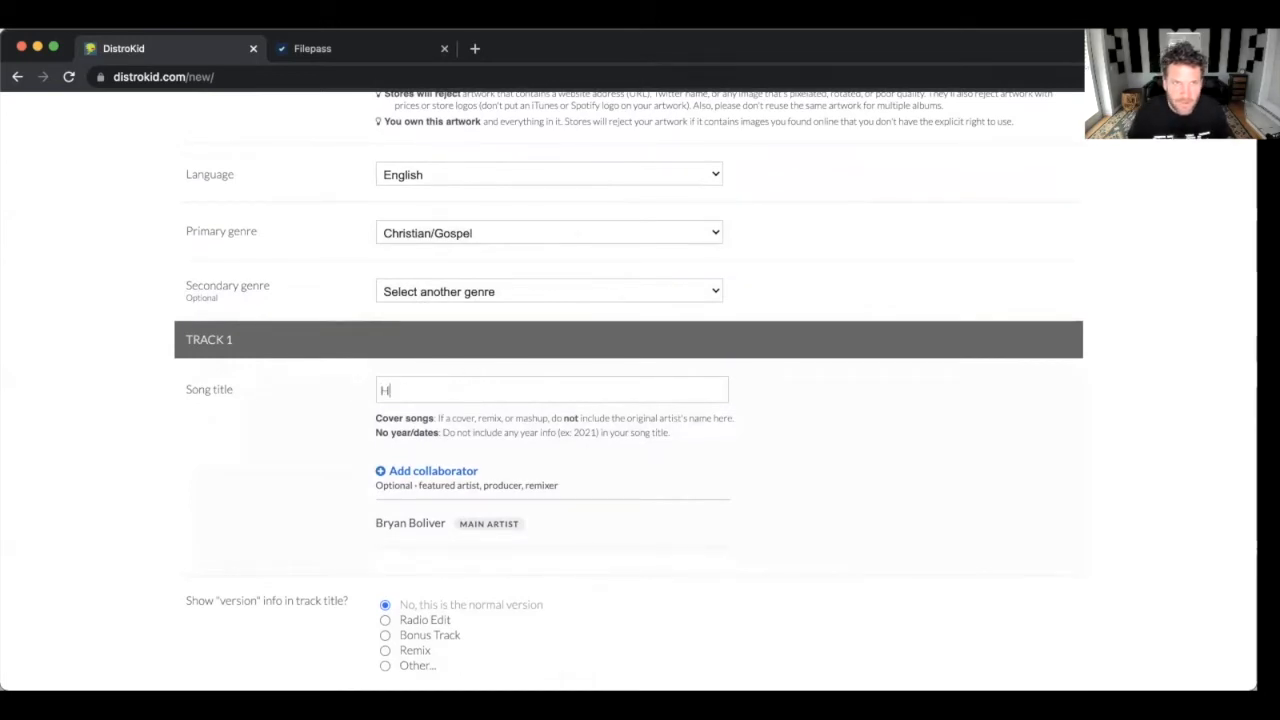
pyautogui.write('ighest Praise')
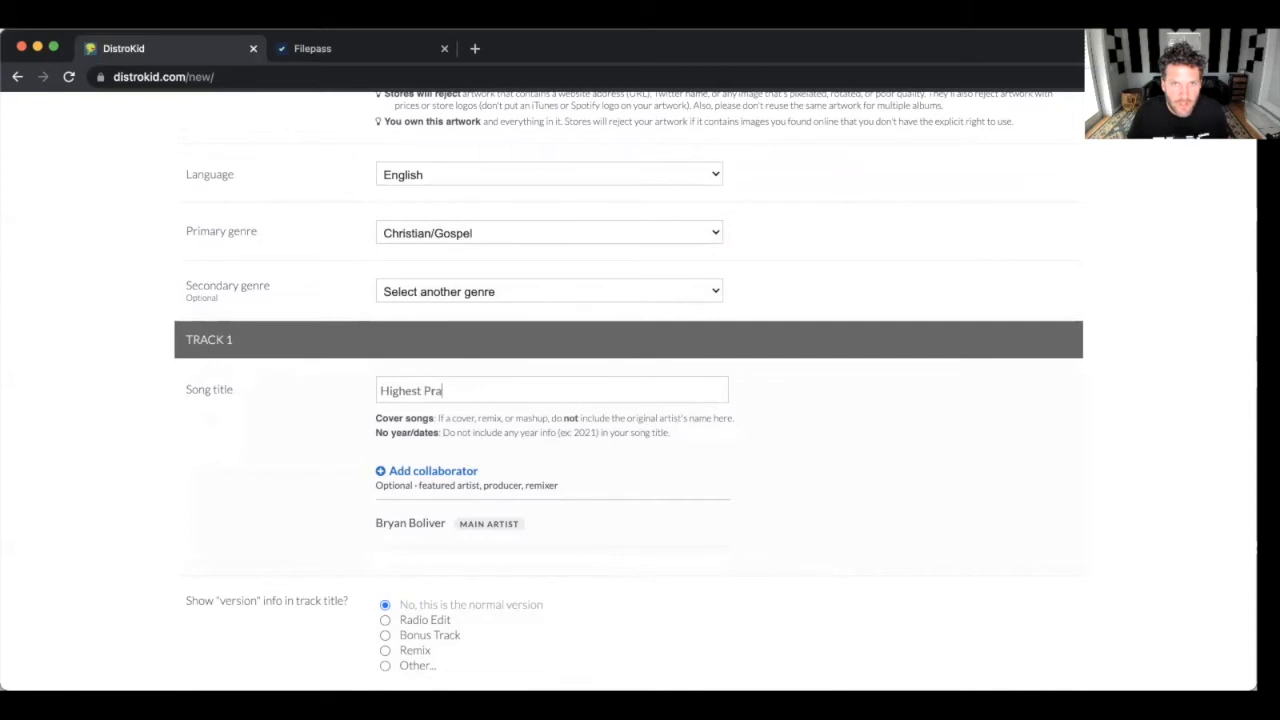
pyautogui.scroll(-1, 390, 390)
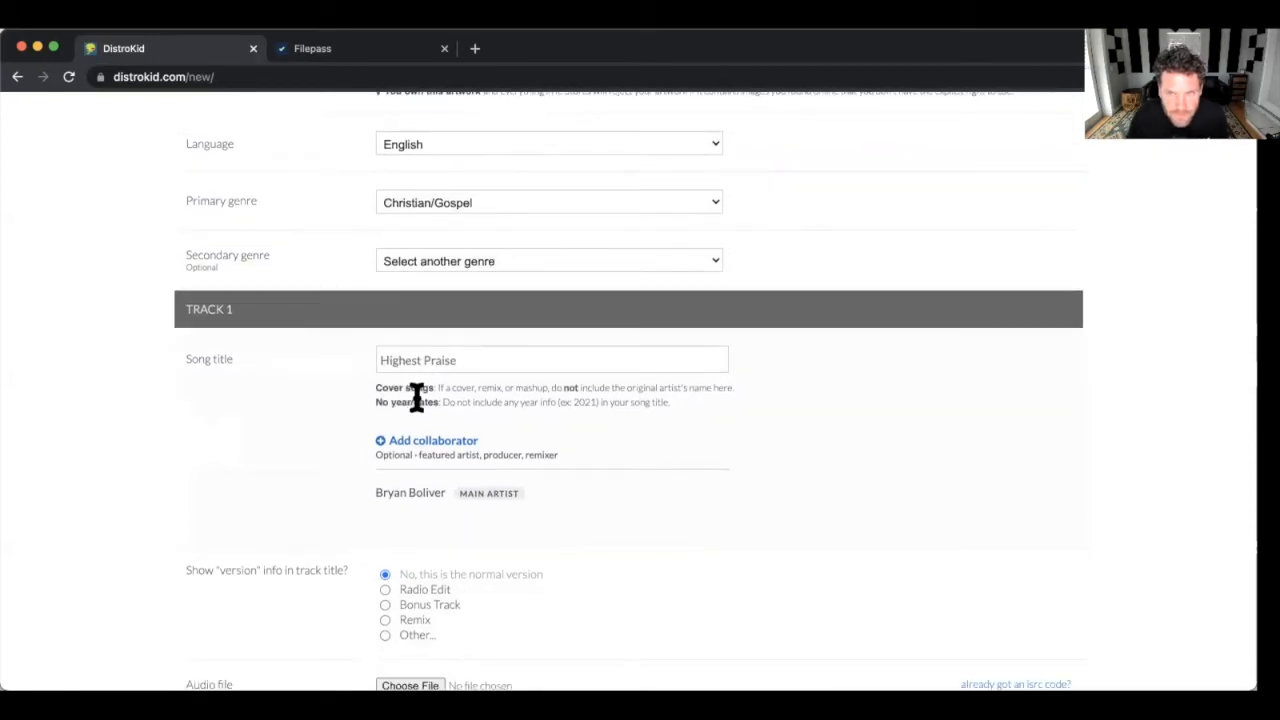
pyautogui.scroll(-1, 417, 397)
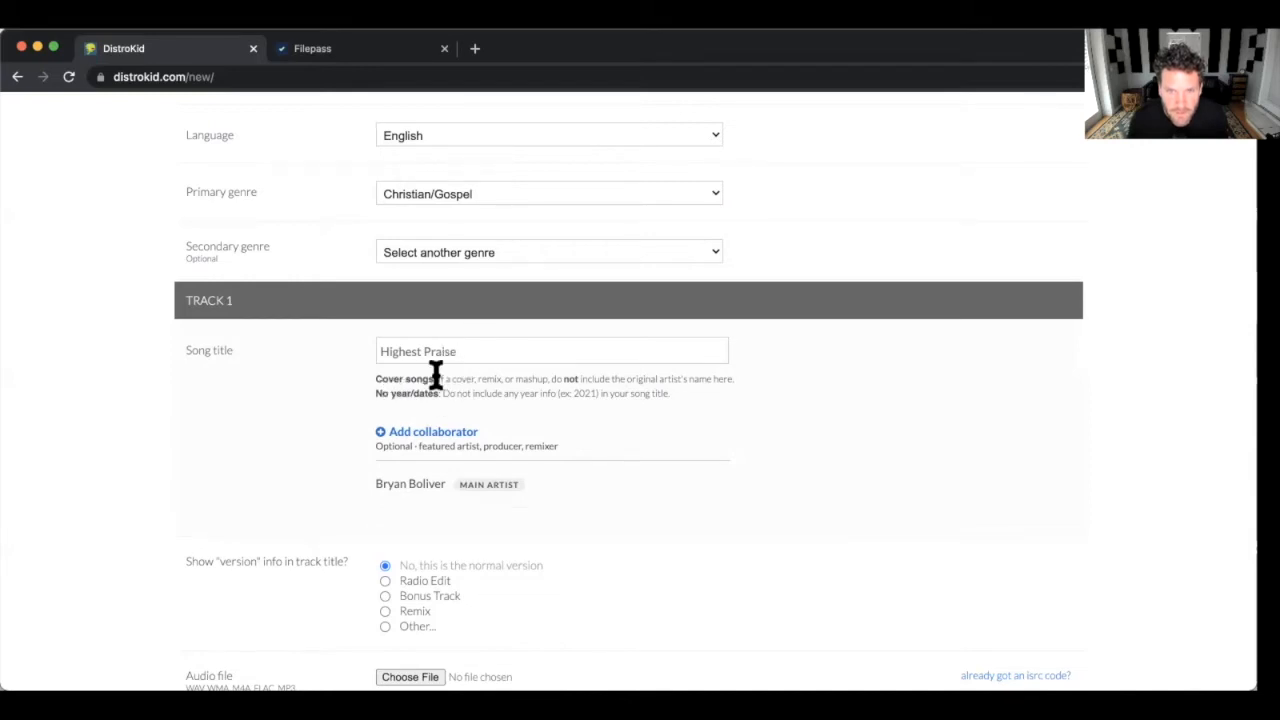
pyautogui.scroll(1, 480, 395)
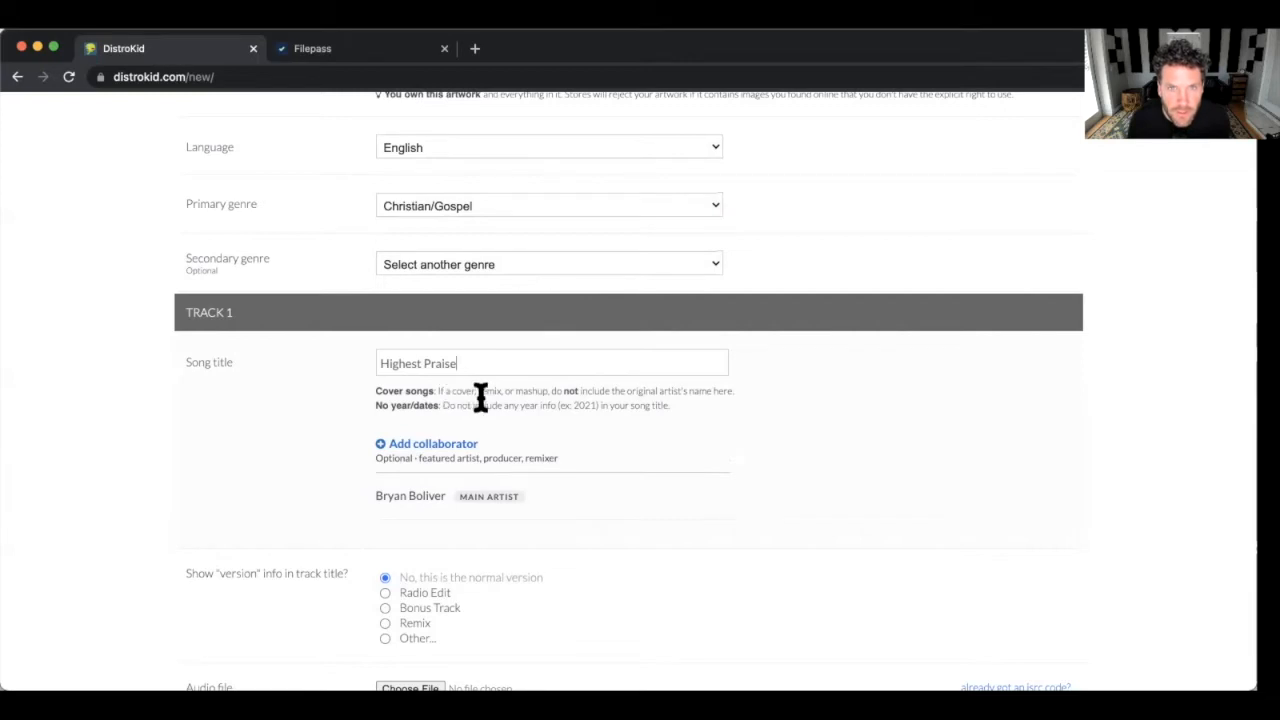
pyautogui.scroll(1, 480, 398)
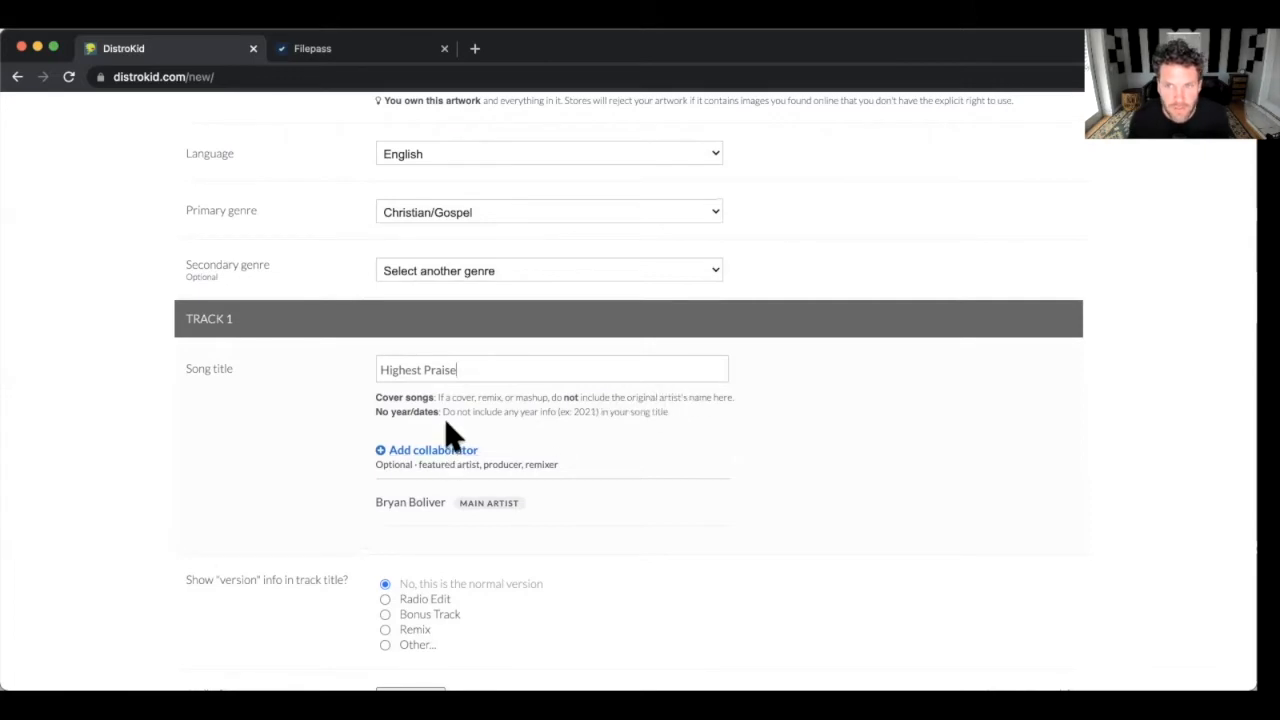
pyautogui.scroll(1, 380, 430)
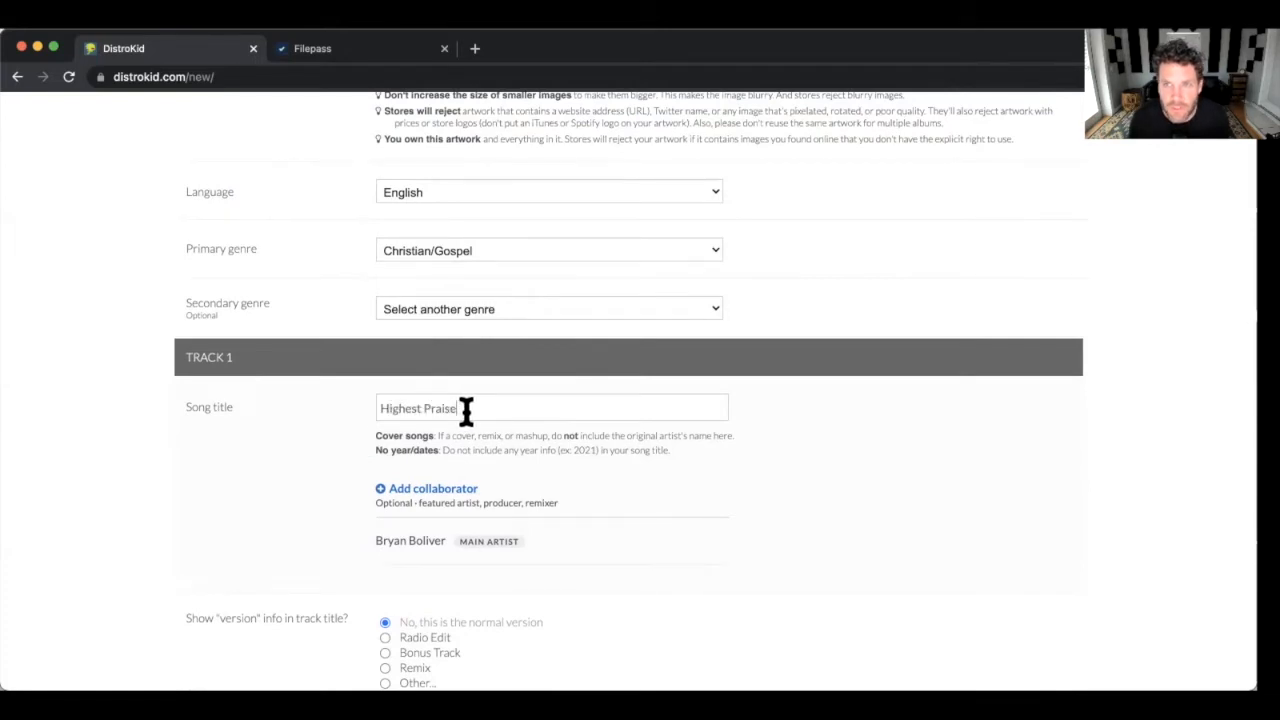
pyautogui.scroll(-2, 462, 412)
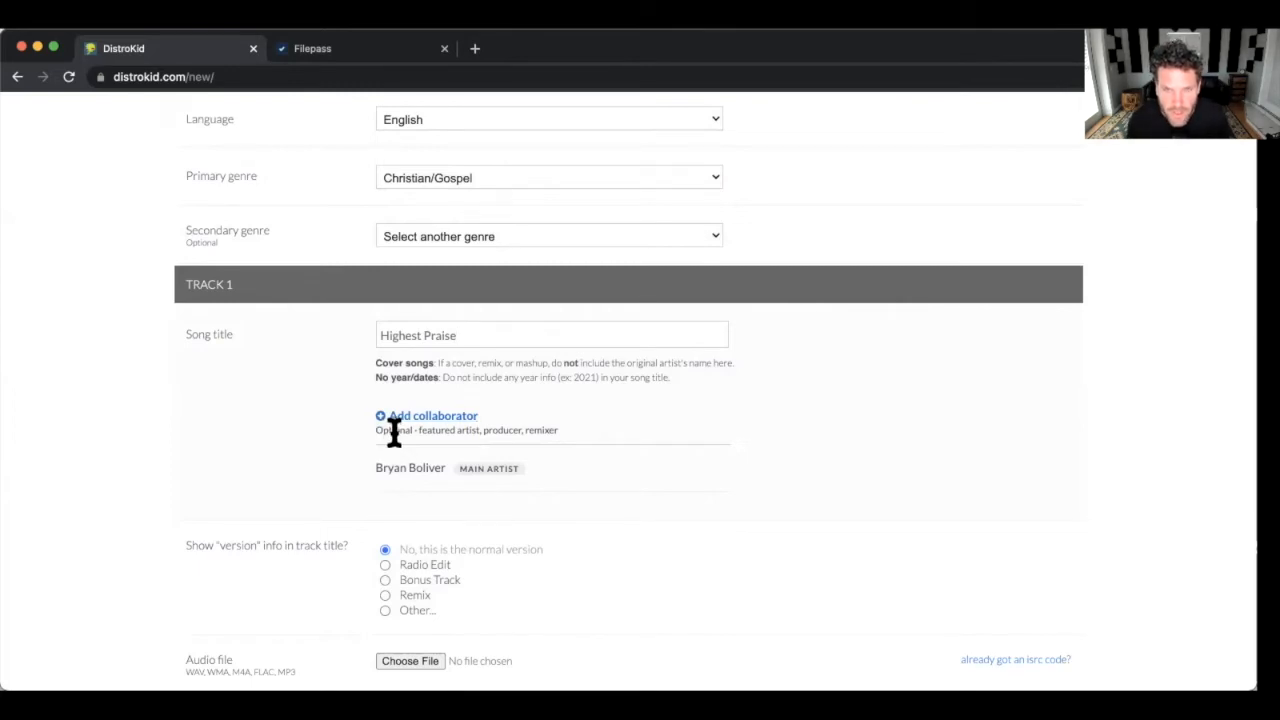
pyautogui.scroll(-1, 394, 432)
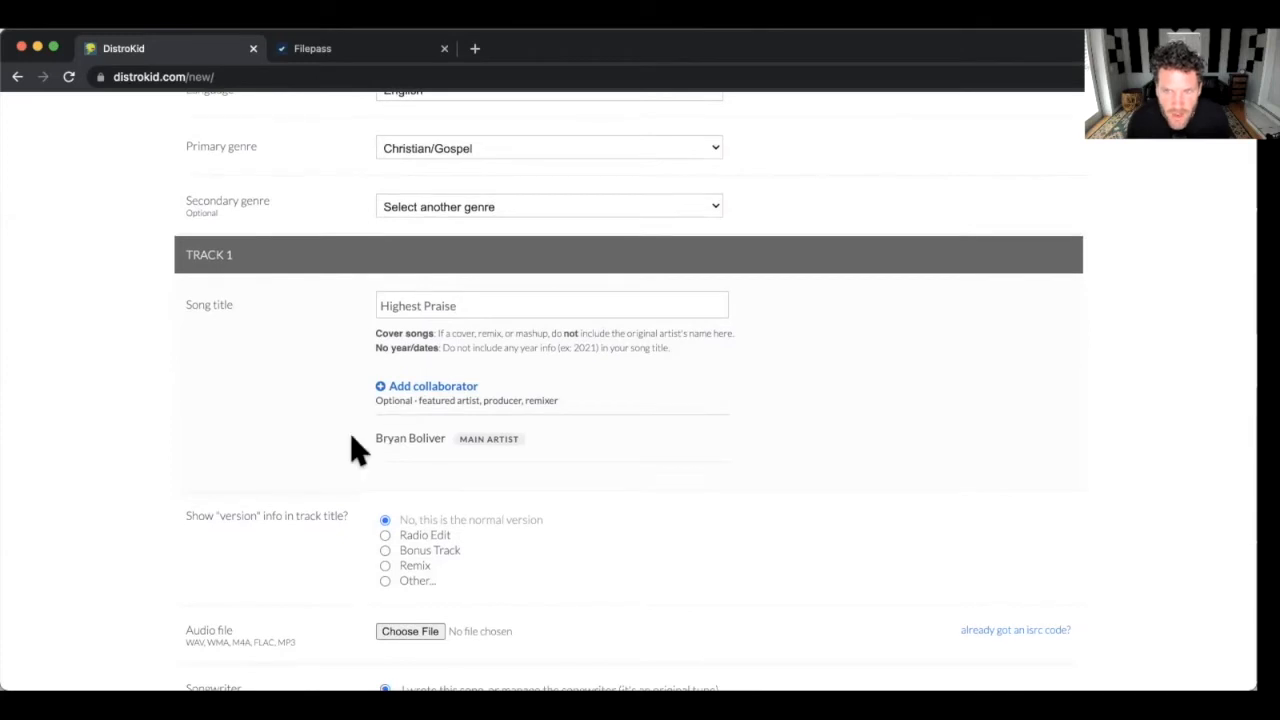
pyautogui.scroll(-1, 508, 440)
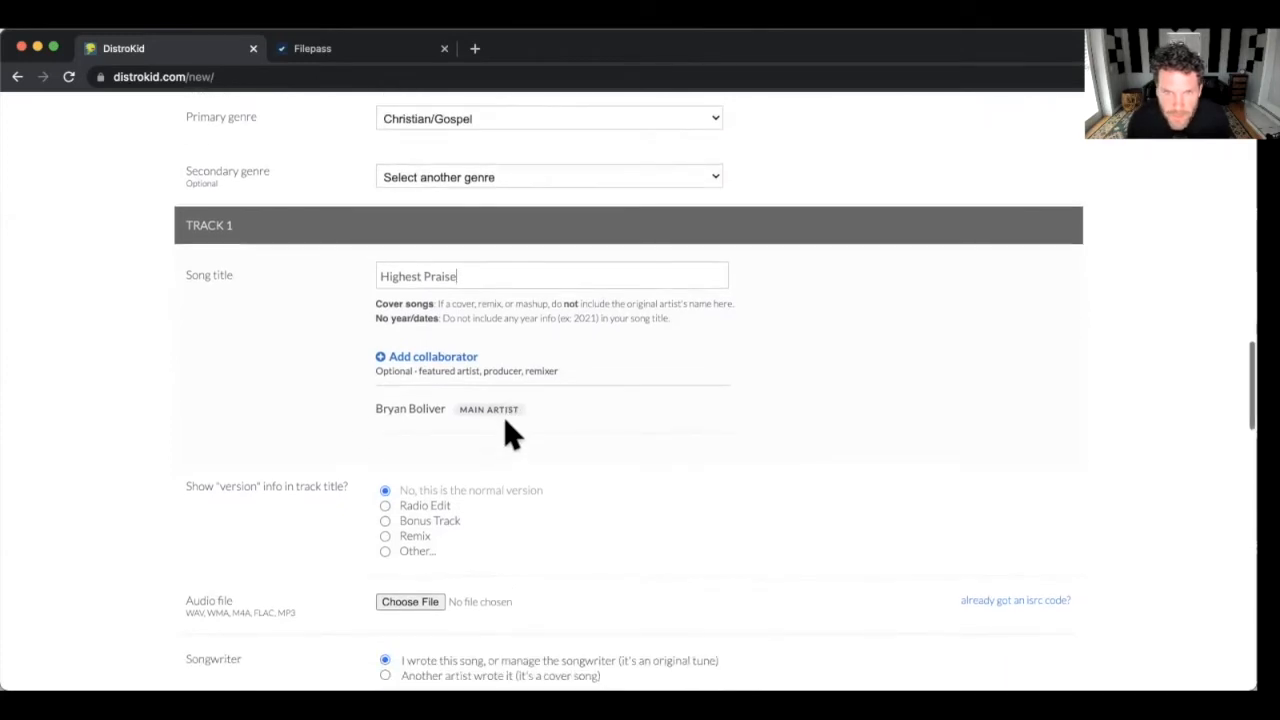
pyautogui.scroll(-3, 470, 412)
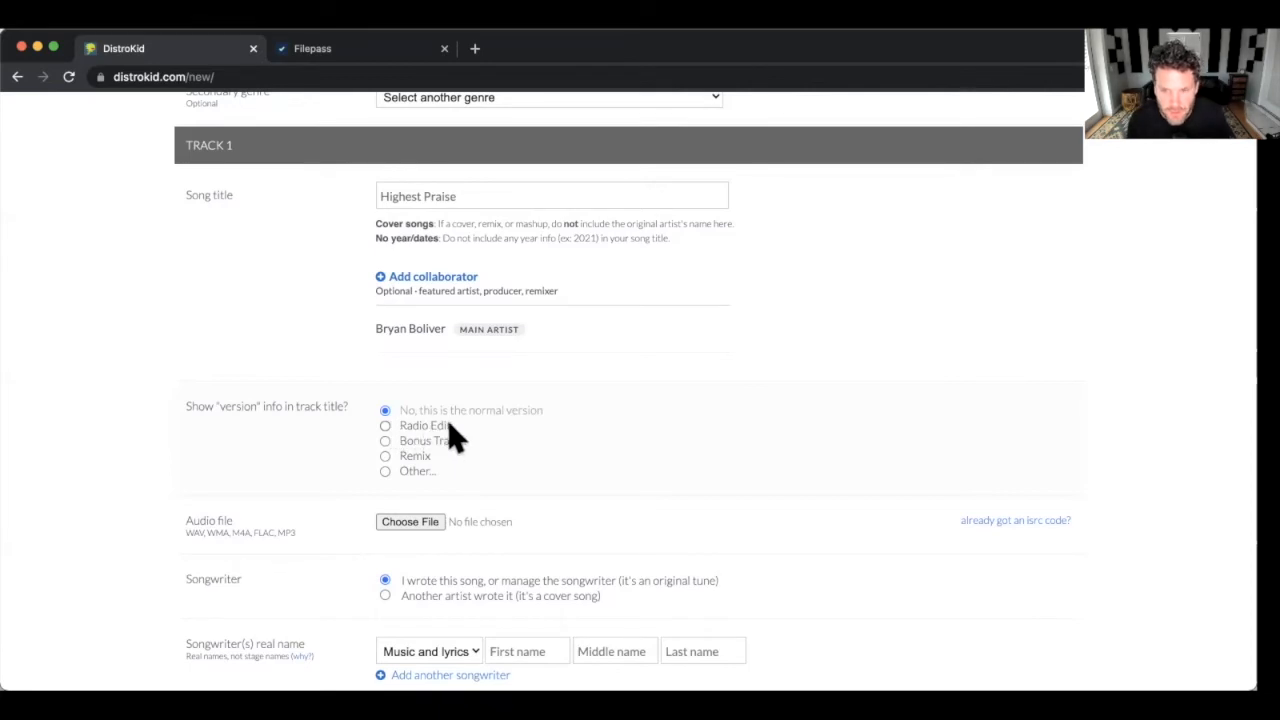
pyautogui.scroll(-1, 467, 437)
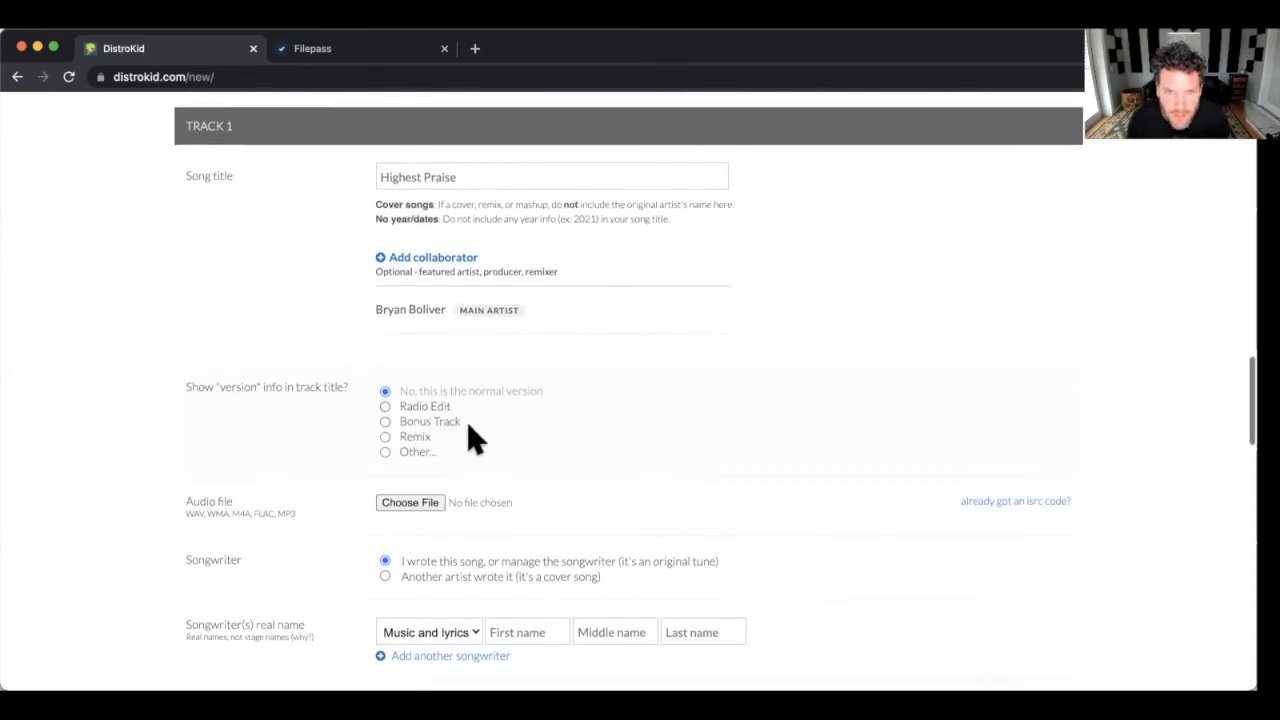
pyautogui.scroll(-2, 417, 426)
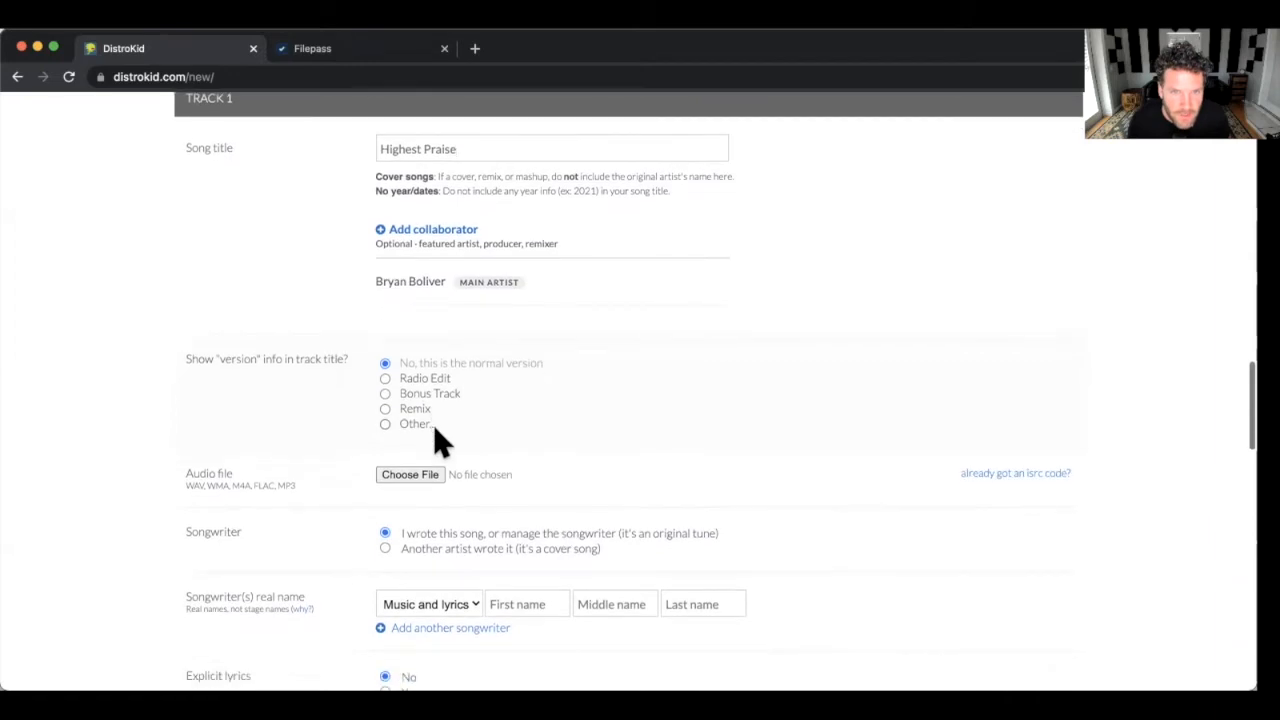
pyautogui.scroll(-1, 432, 425)
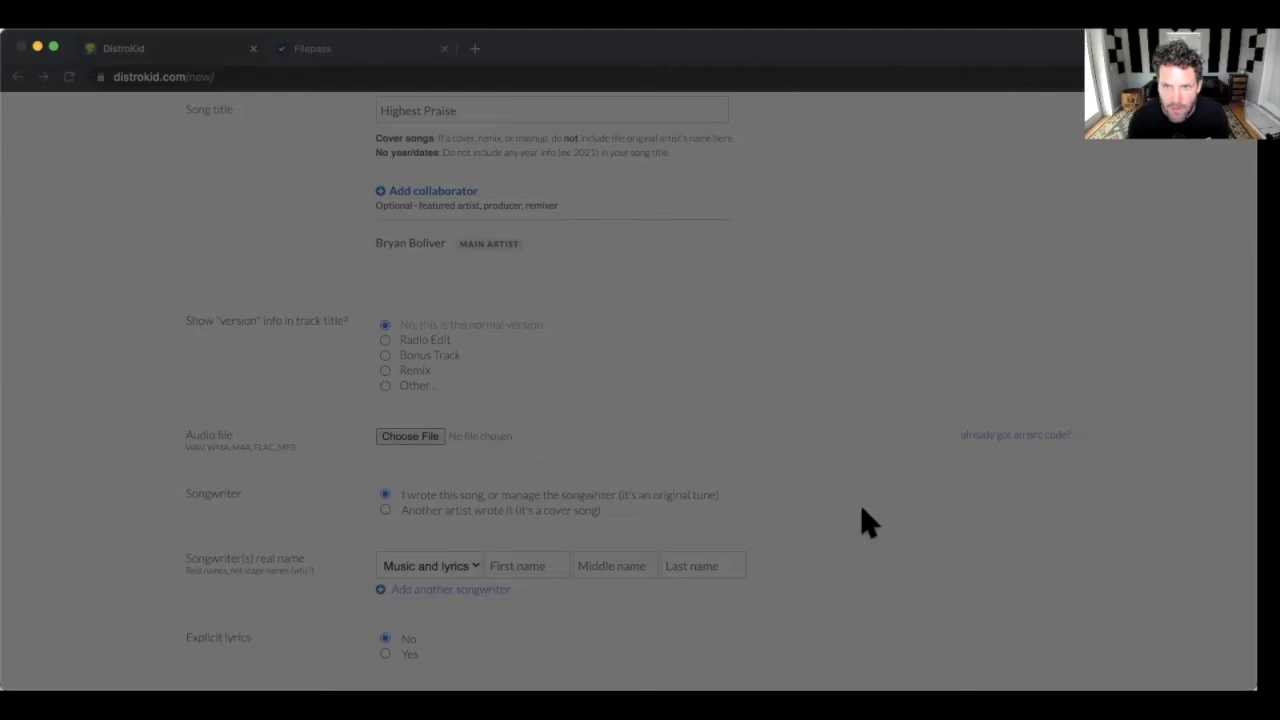
# Attach the Highest Praise FINAL.wav file as Track 1's audio.
pyautogui.press('Return')
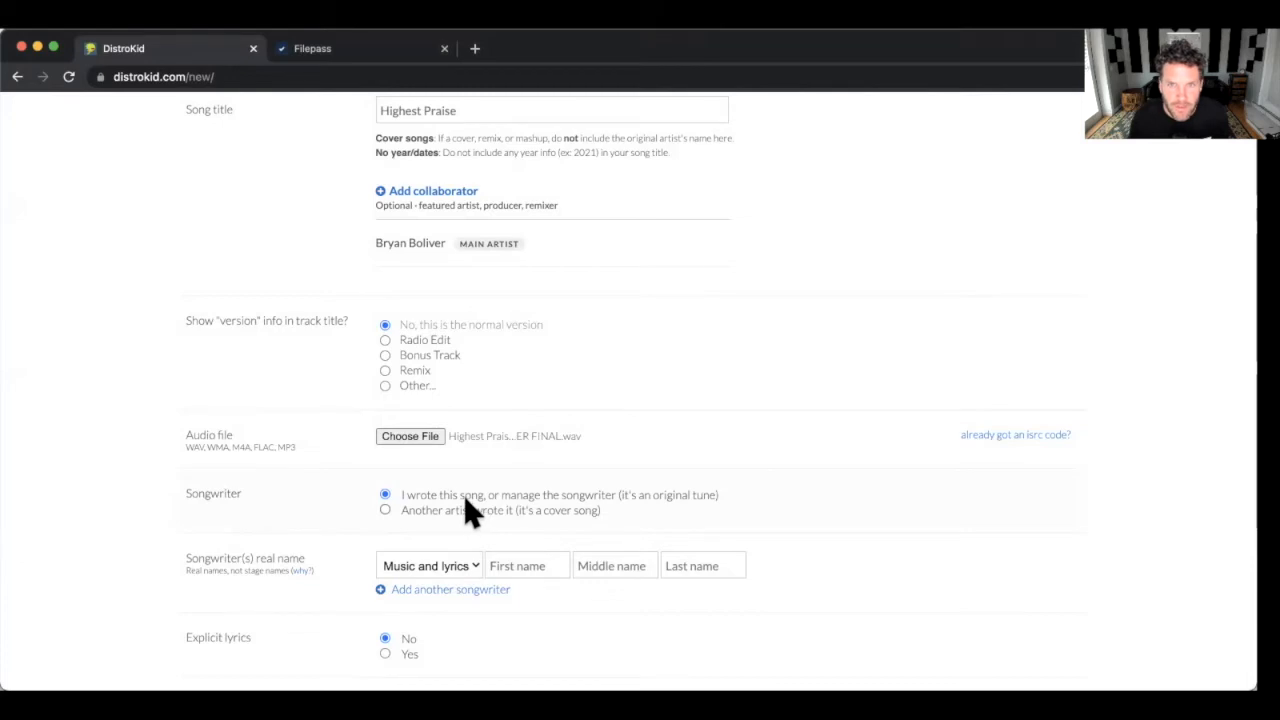
pyautogui.scroll(-1, 466, 497)
pyautogui.scroll(1, 474, 497)
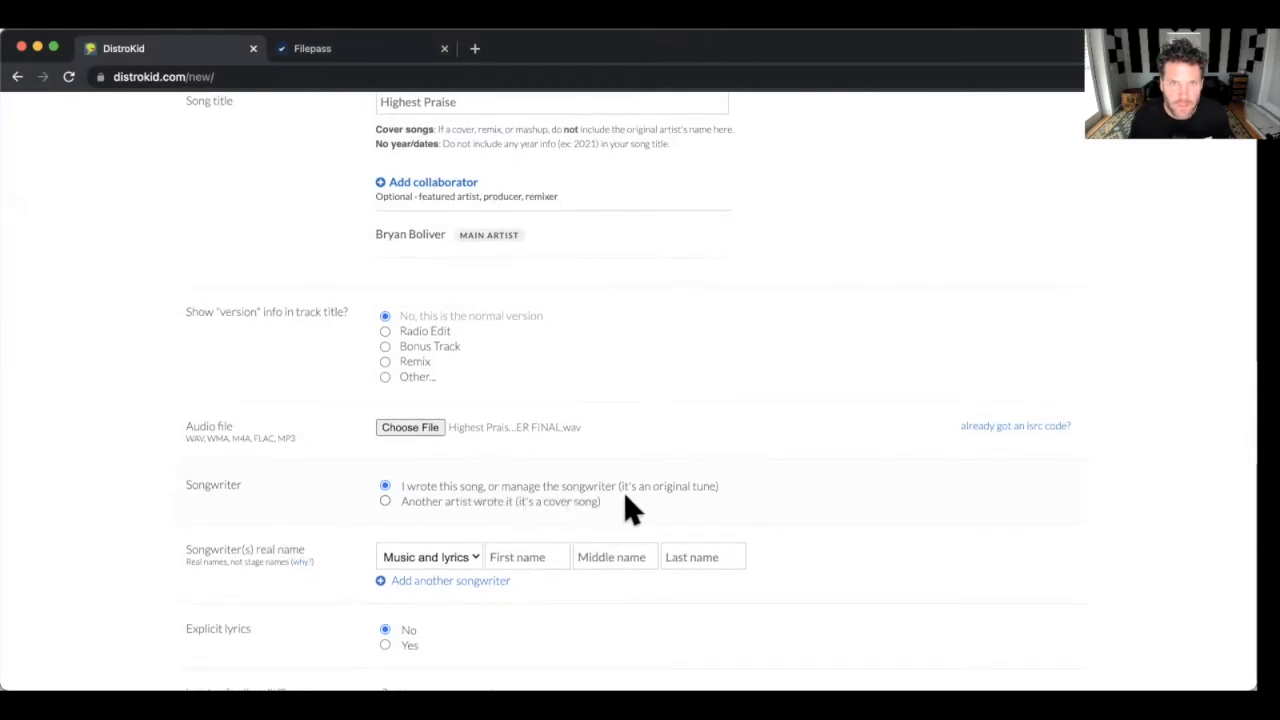
pyautogui.scroll(-3, 350, 503)
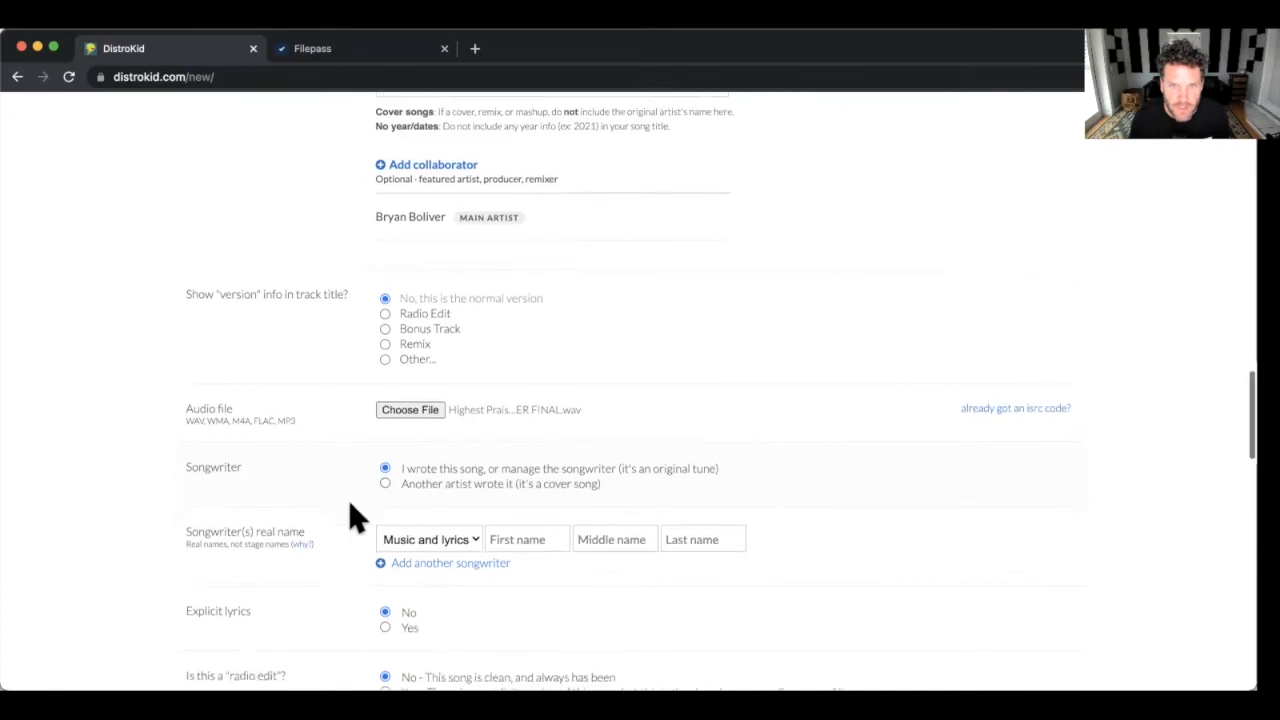
pyautogui.scroll(-1, 379, 503)
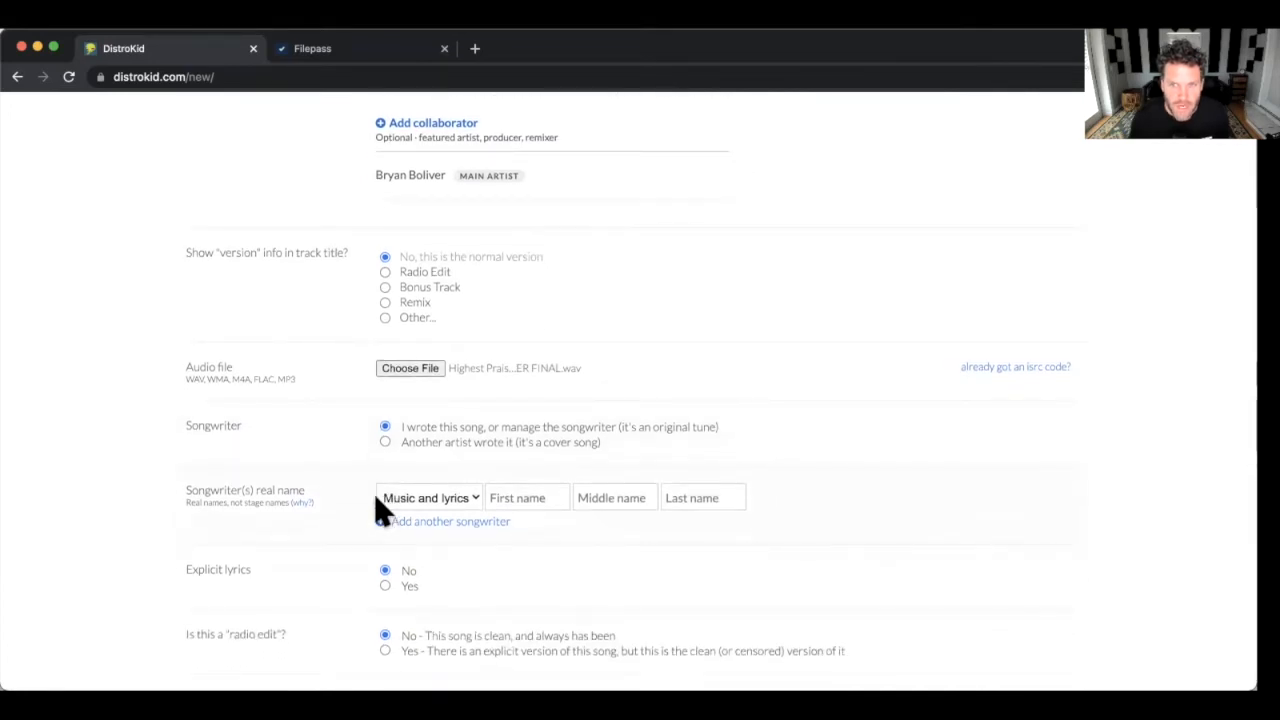
pyautogui.scroll(-1, 400, 510)
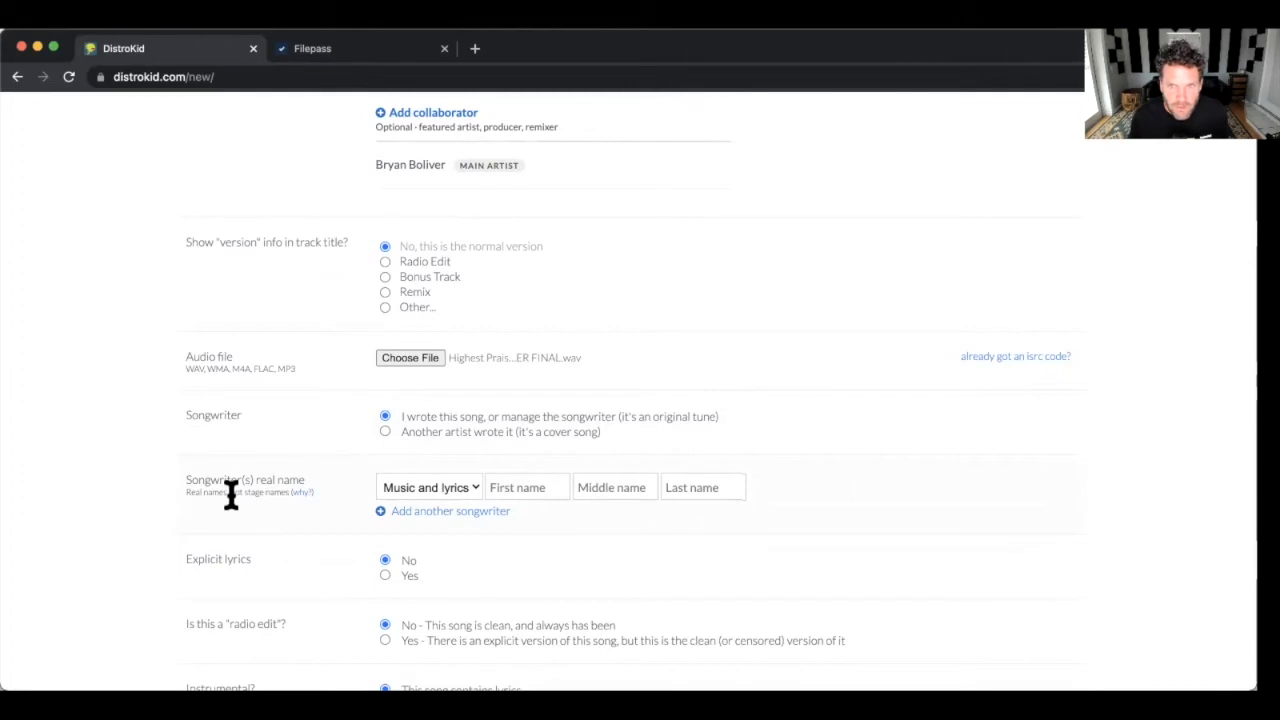
# Enter the first songwriter's real first and last name.
pyautogui.click(487, 488)
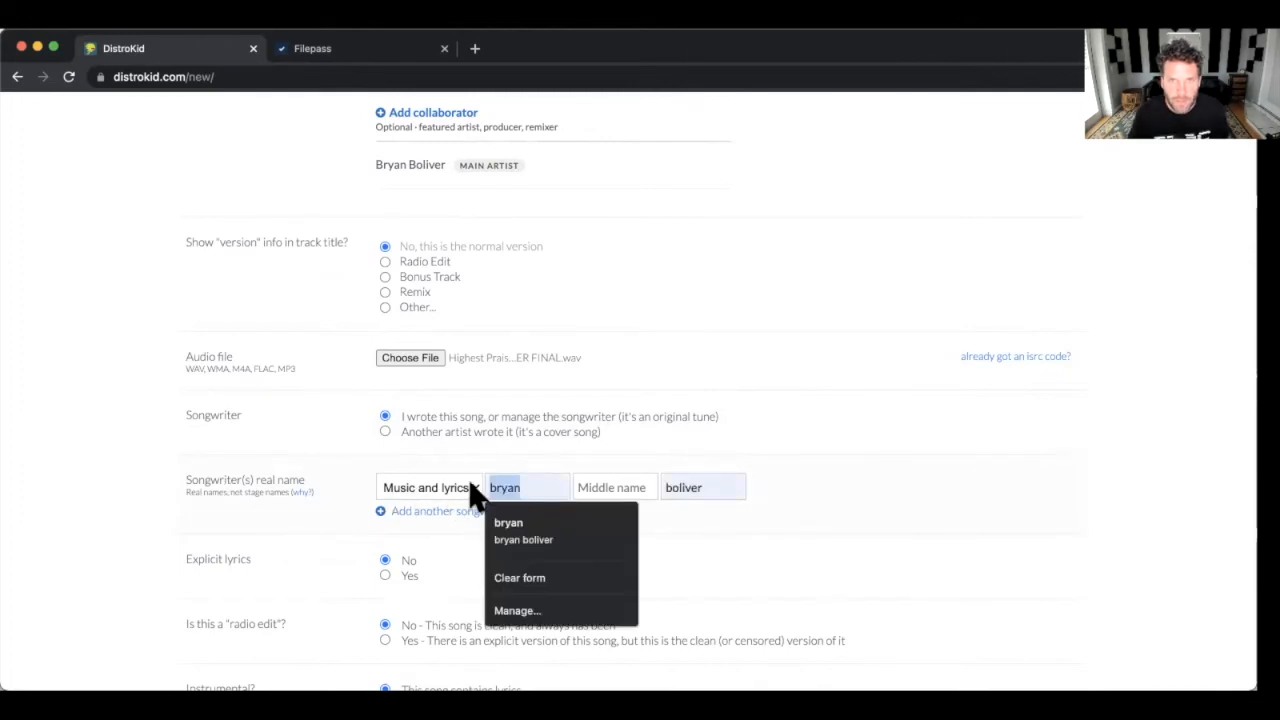
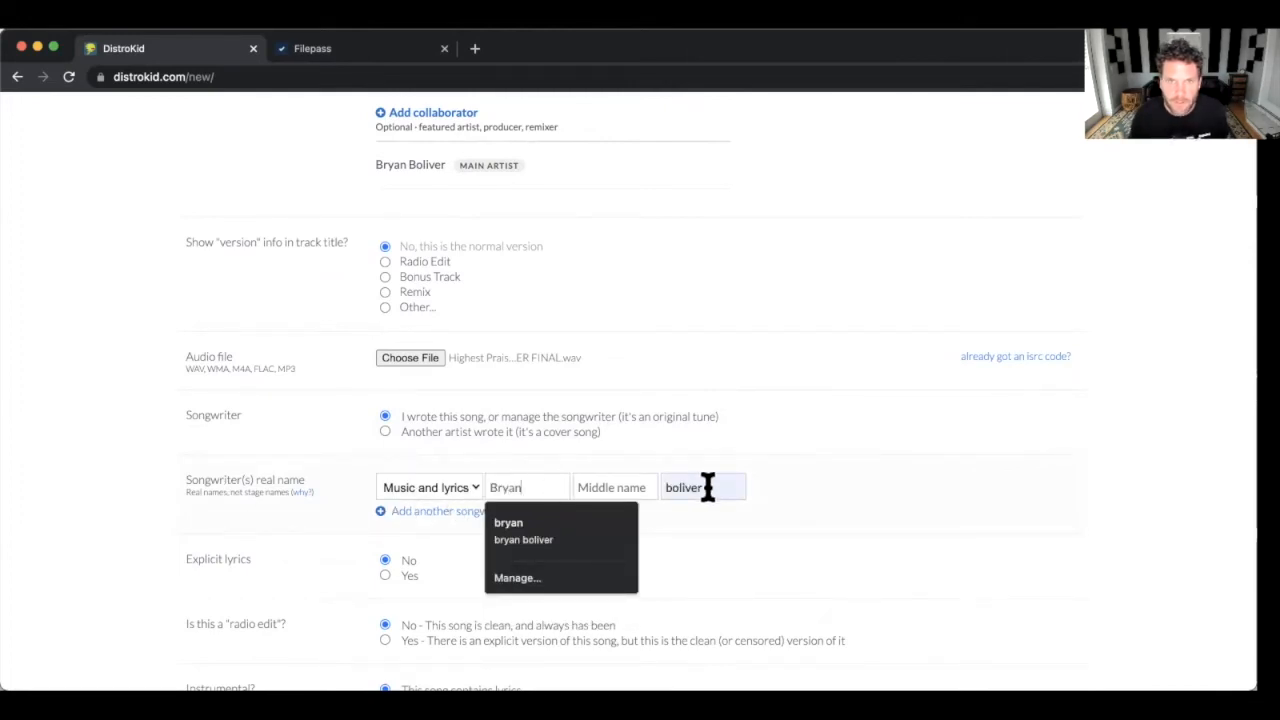
pyautogui.click(707, 487)
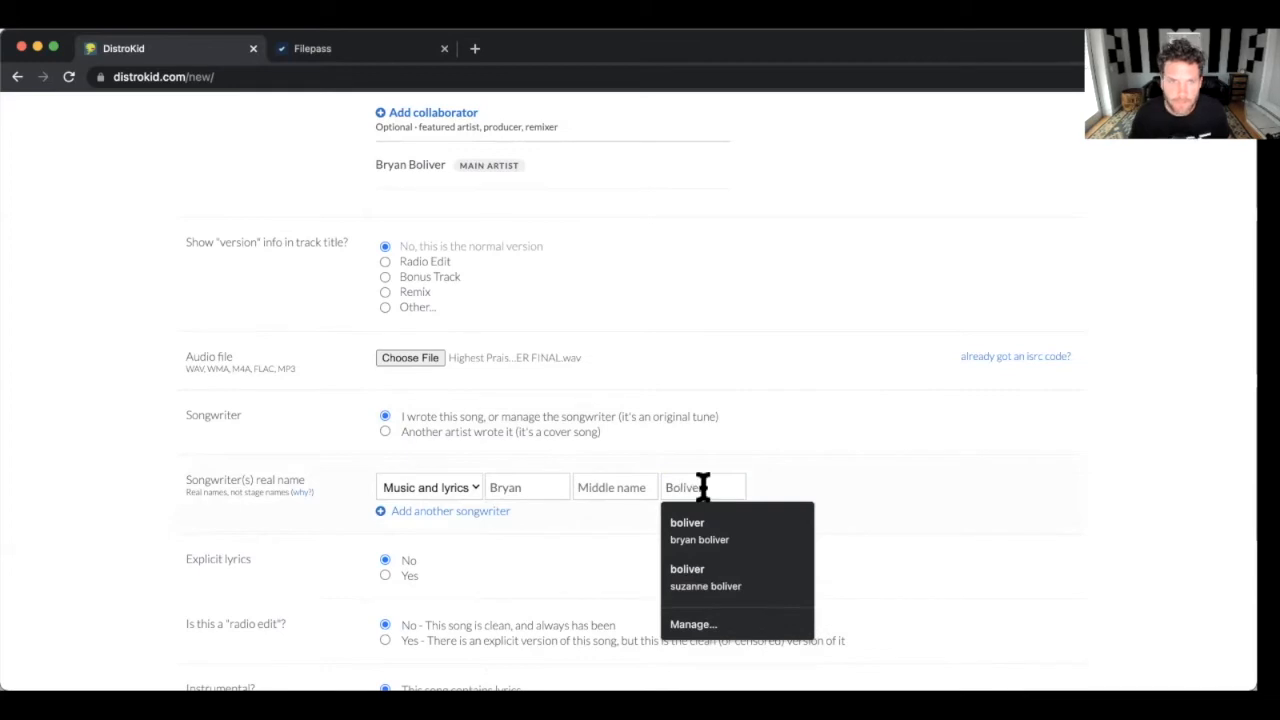
pyautogui.press('Escape')
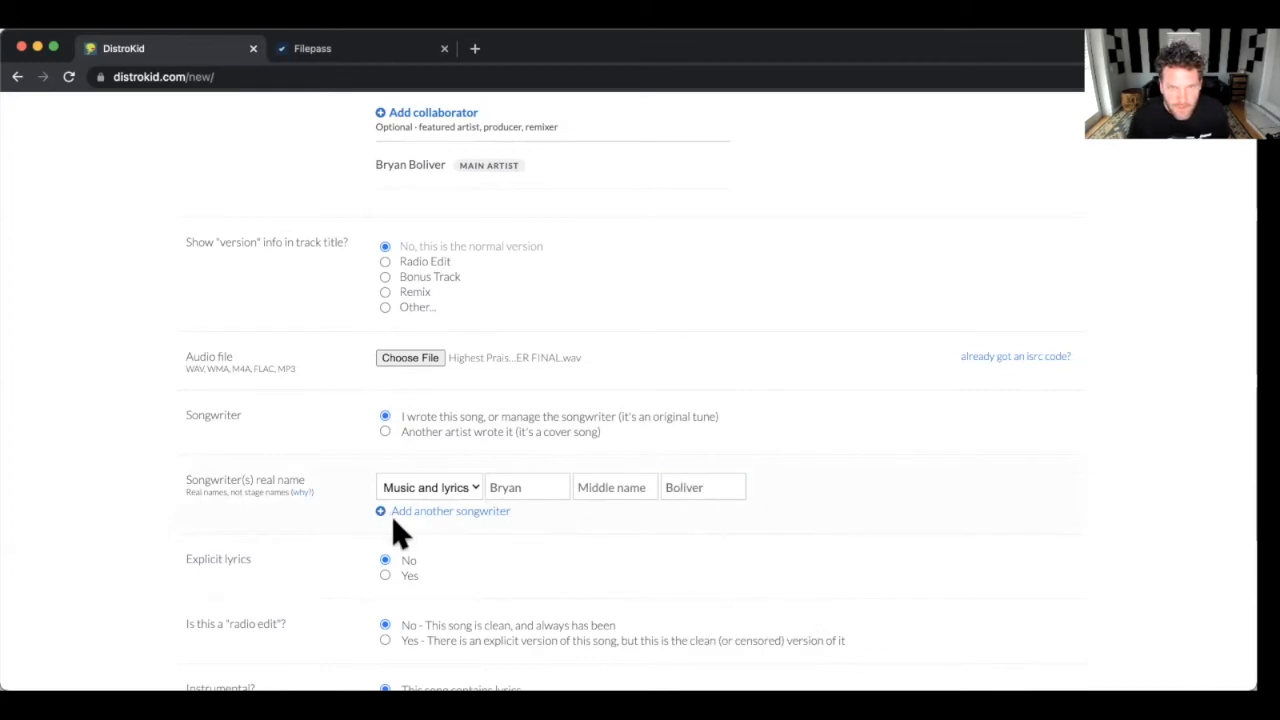
# Add a second songwriter row, start its first name, and mark the lyrics as not explicit.
pyautogui.click(490, 515)
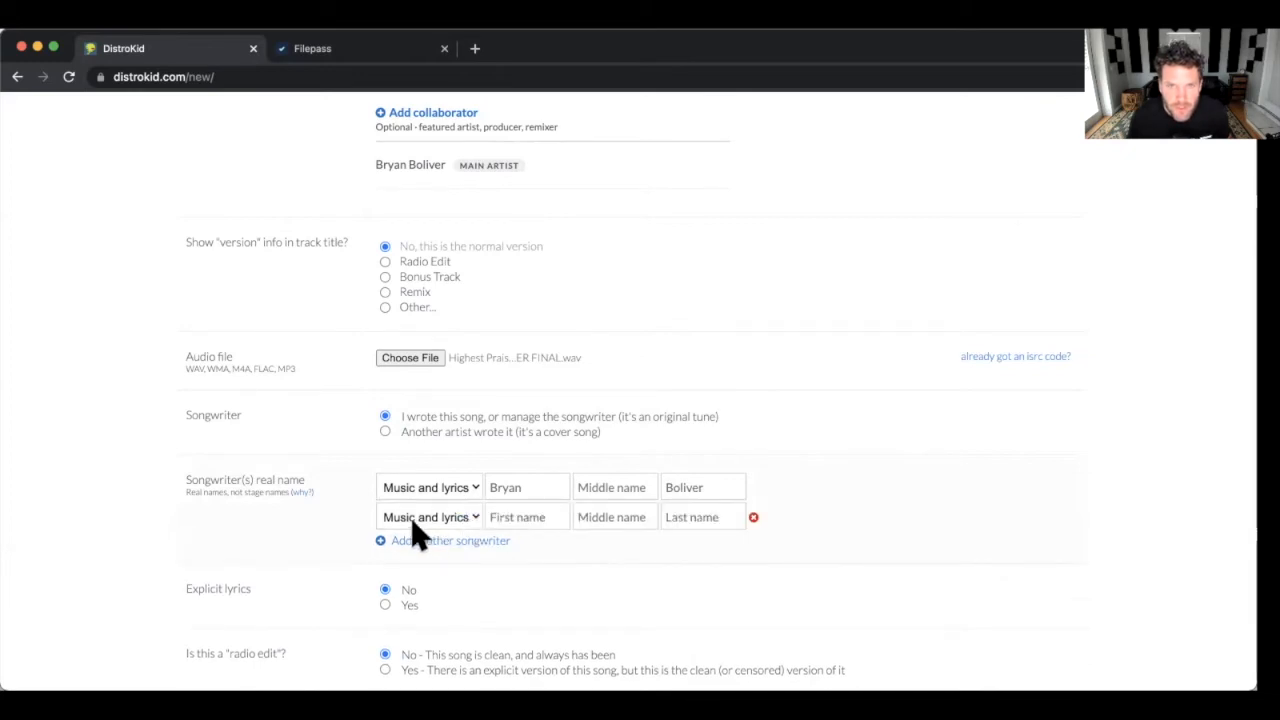
pyautogui.click(556, 517)
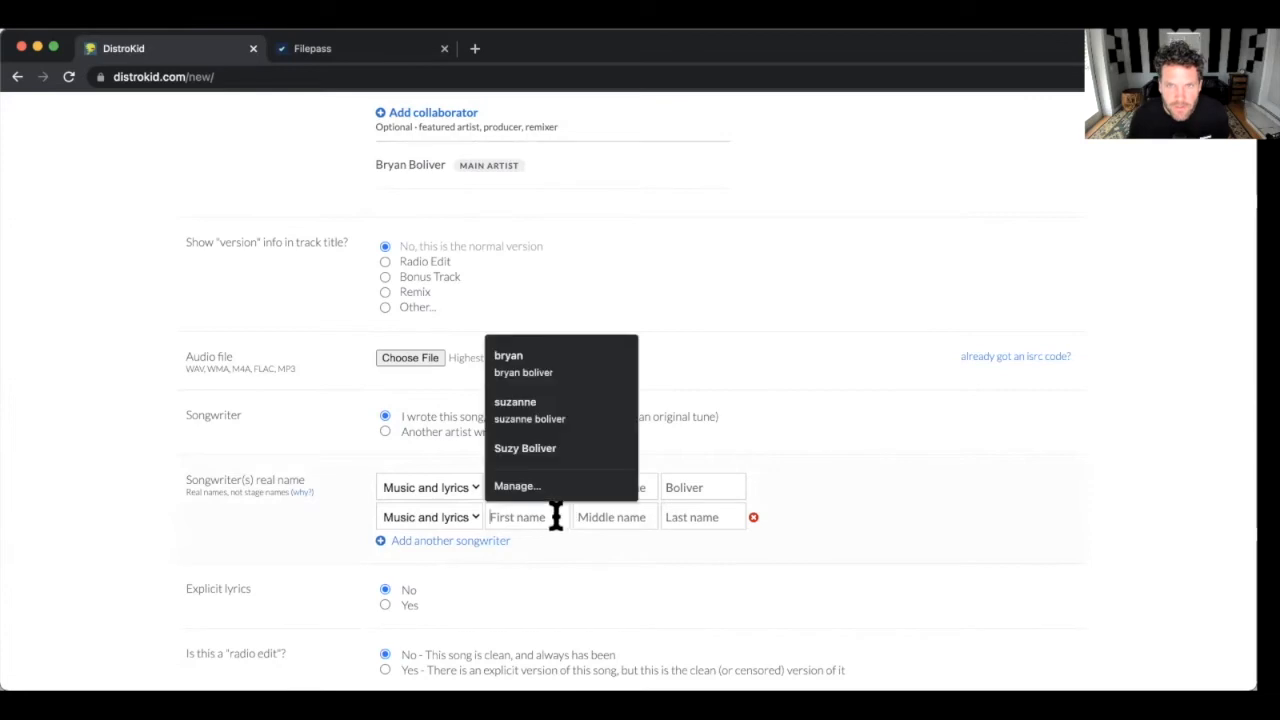
pyautogui.write('Cedric')
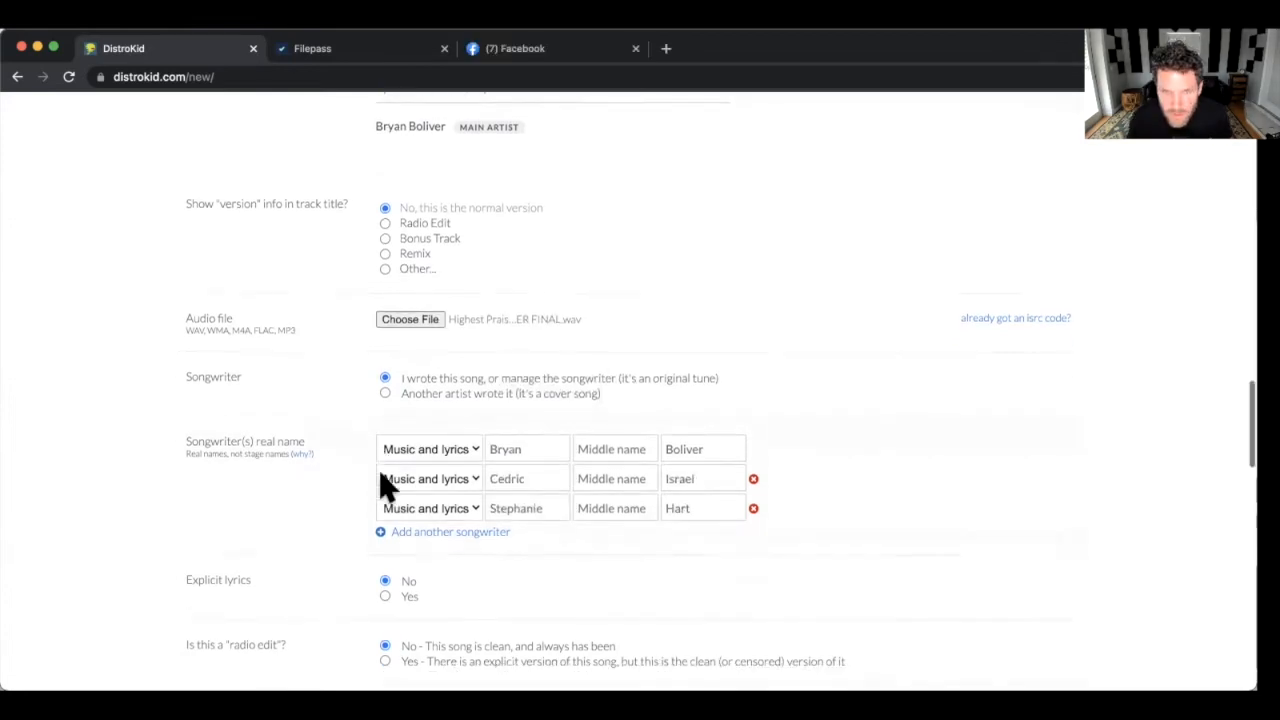
pyautogui.scroll(-1, 388, 487)
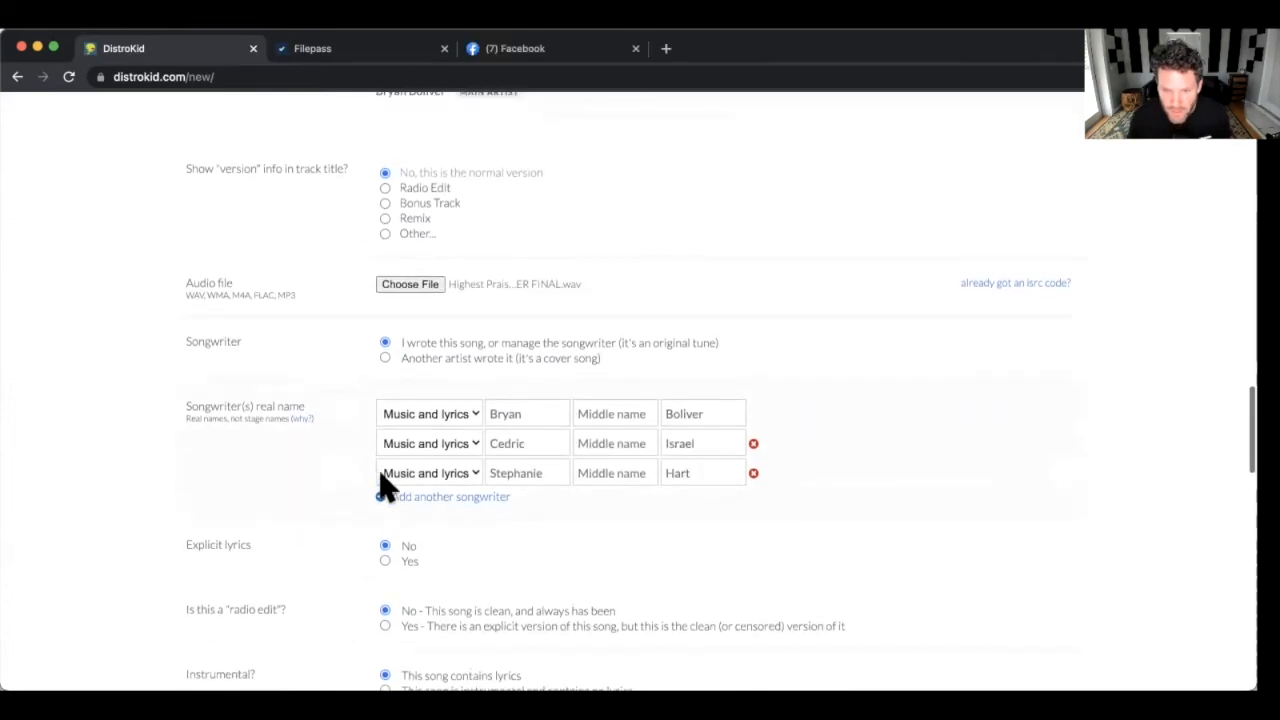
pyautogui.scroll(-1, 388, 487)
pyautogui.click(384, 490)
pyautogui.scroll(-1, 382, 470)
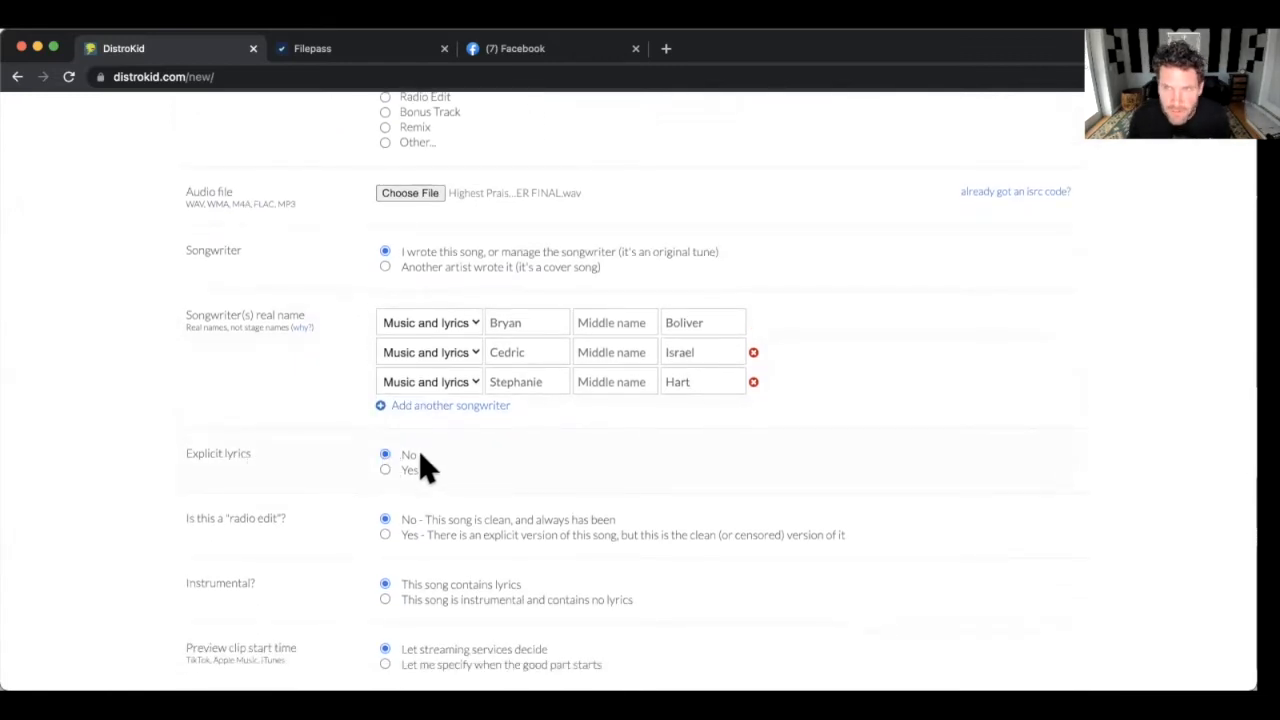
pyautogui.scroll(-2, 420, 456)
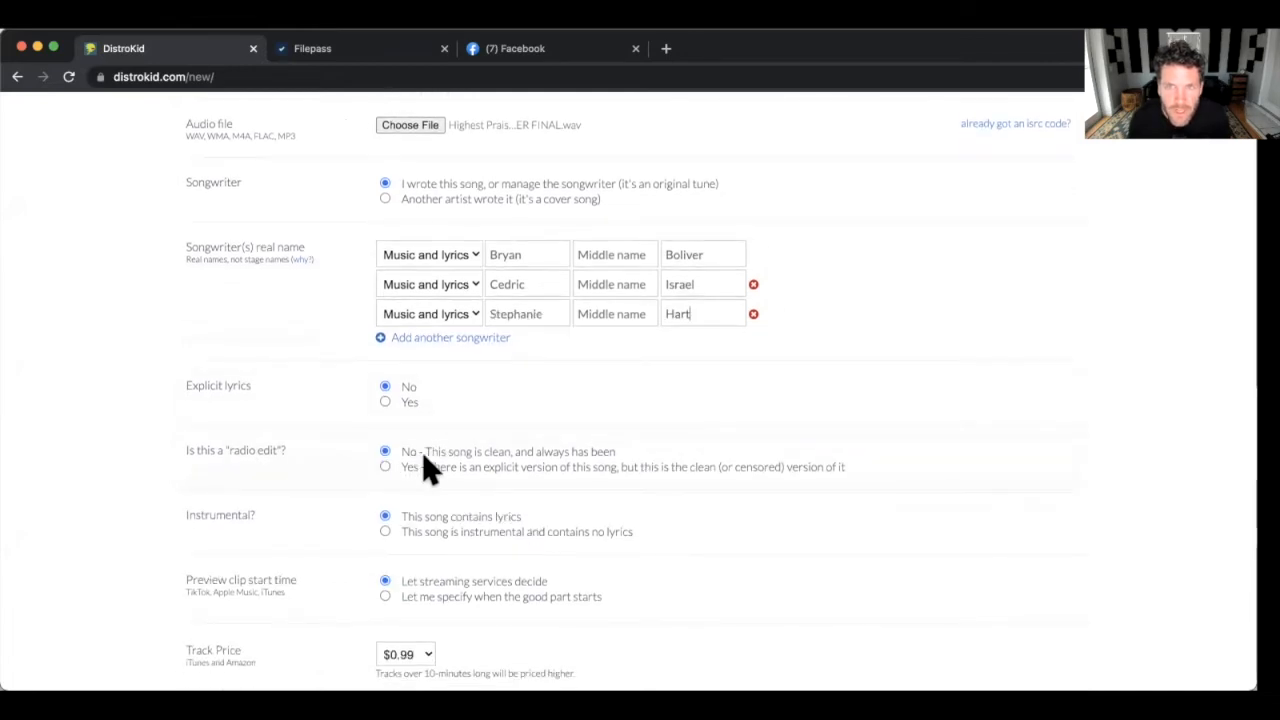
pyautogui.scroll(-2, 425, 451)
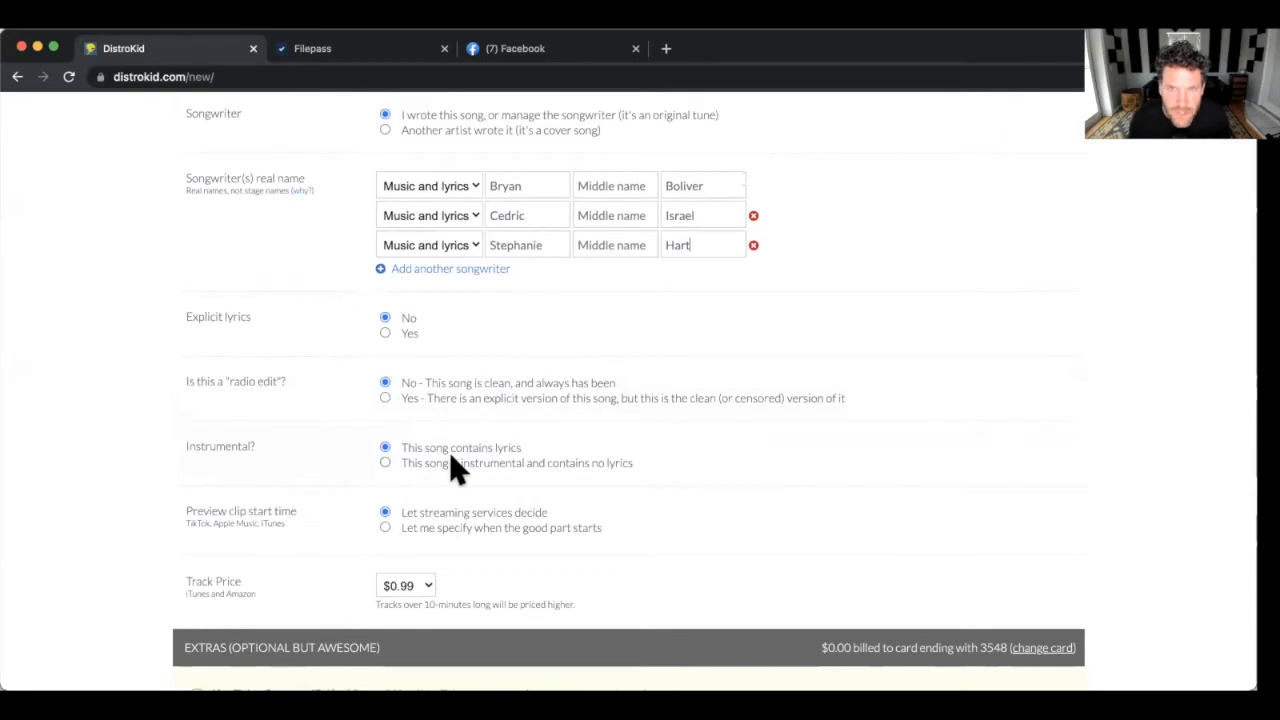
pyautogui.scroll(-2, 449, 455)
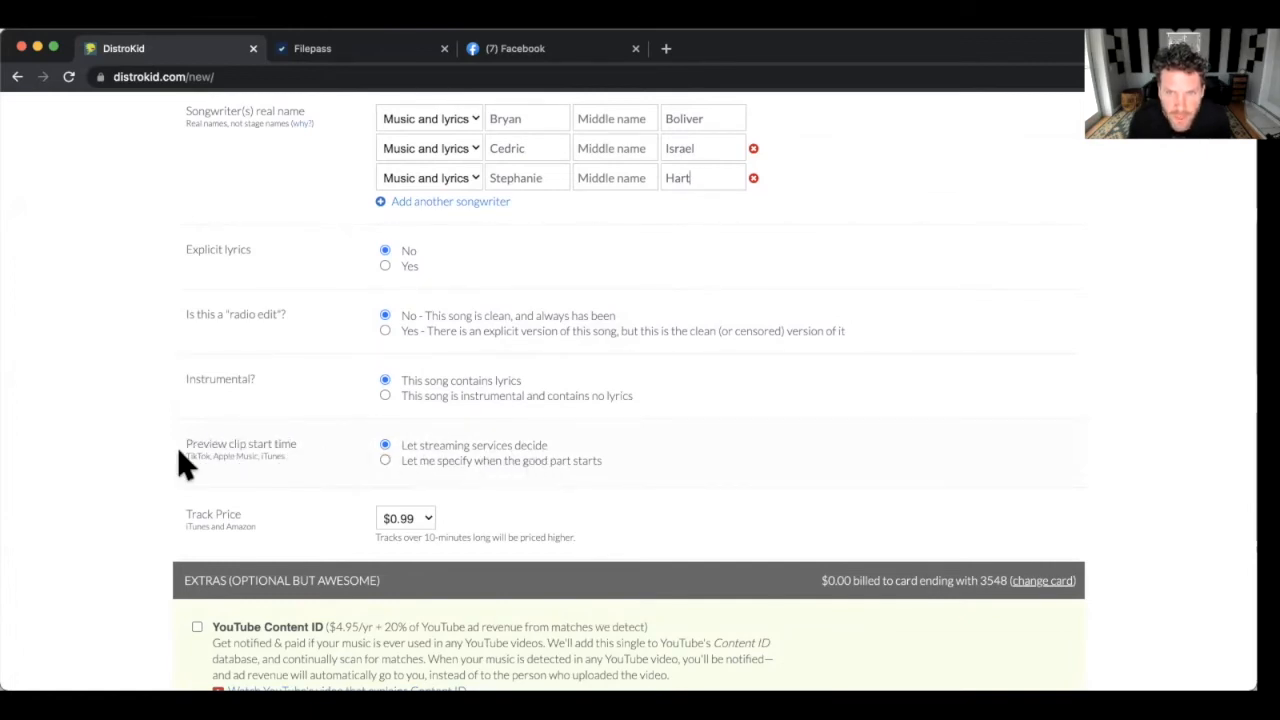
pyautogui.scroll(-1, 200, 450)
pyautogui.scroll(1, 449, 457)
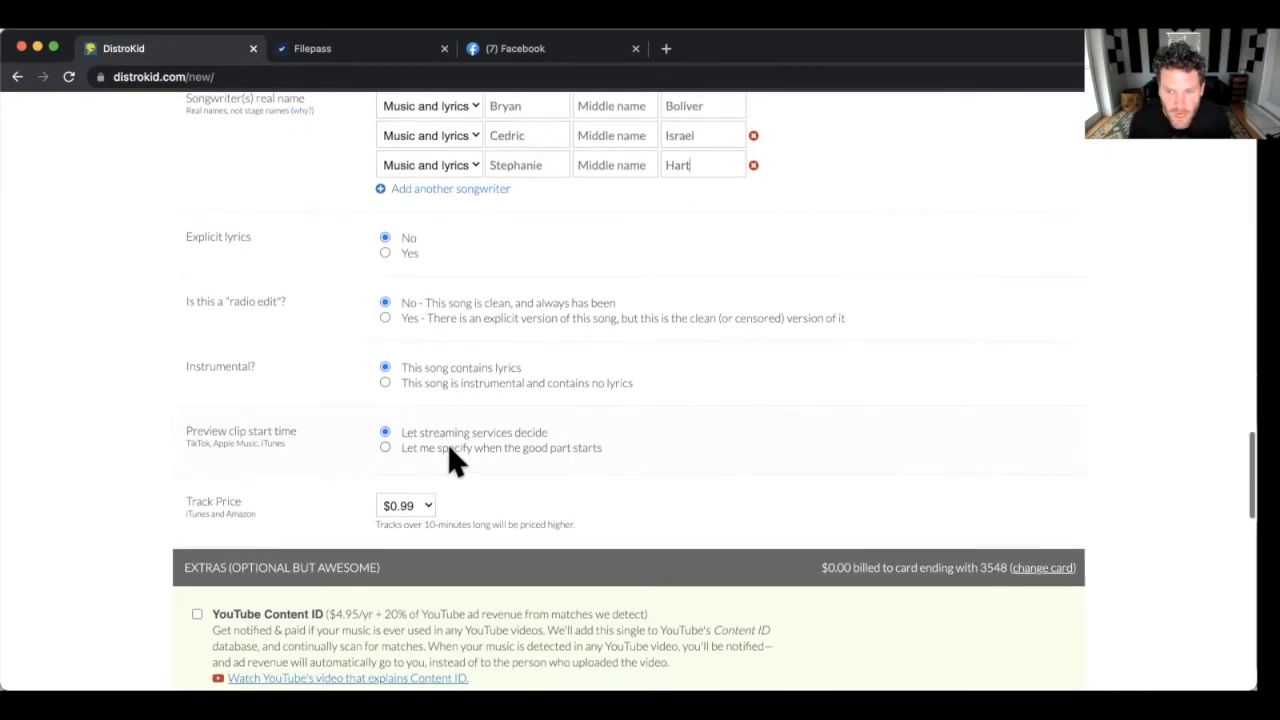
pyautogui.scroll(1, 455, 457)
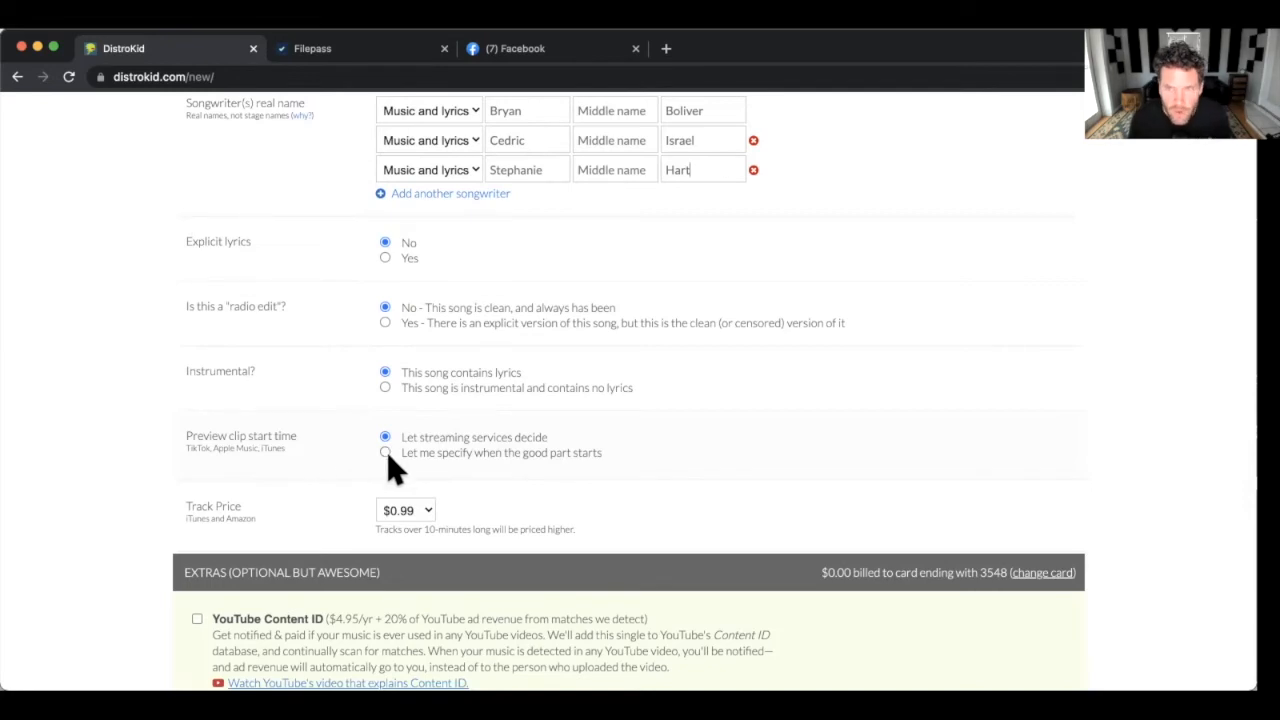
pyautogui.scroll(-1, 385, 450)
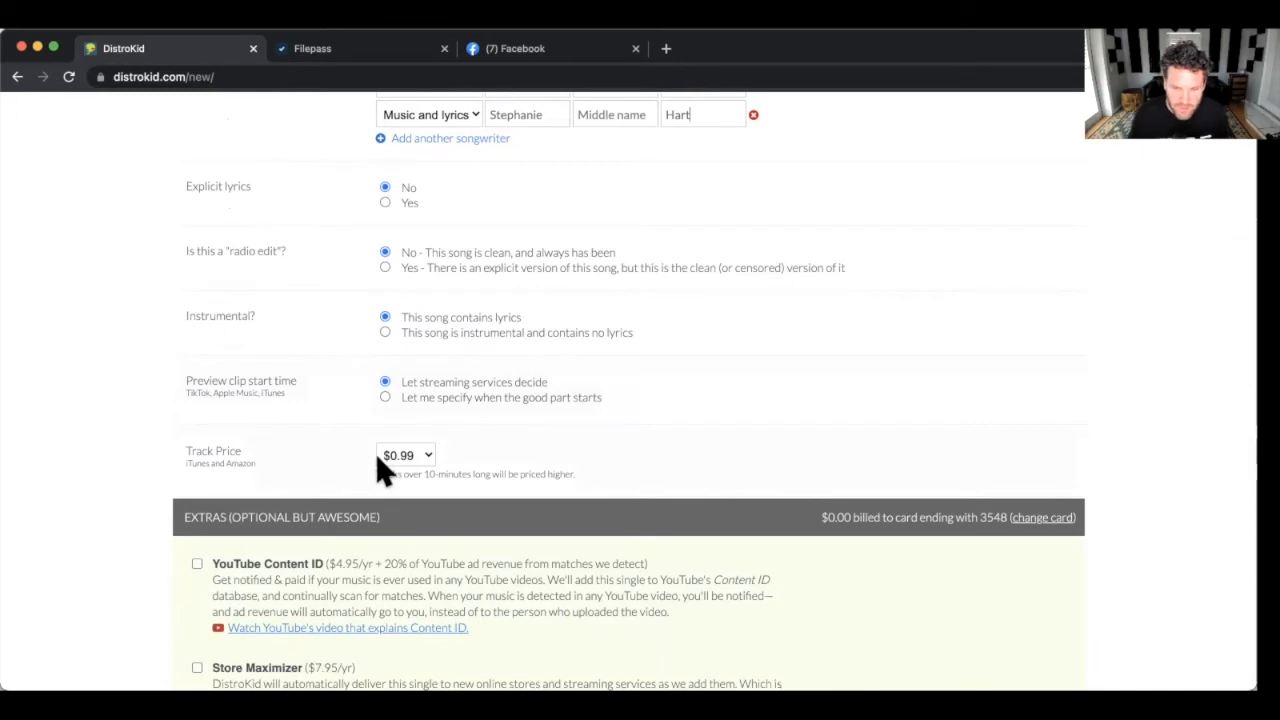
pyautogui.scroll(-1, 300, 452)
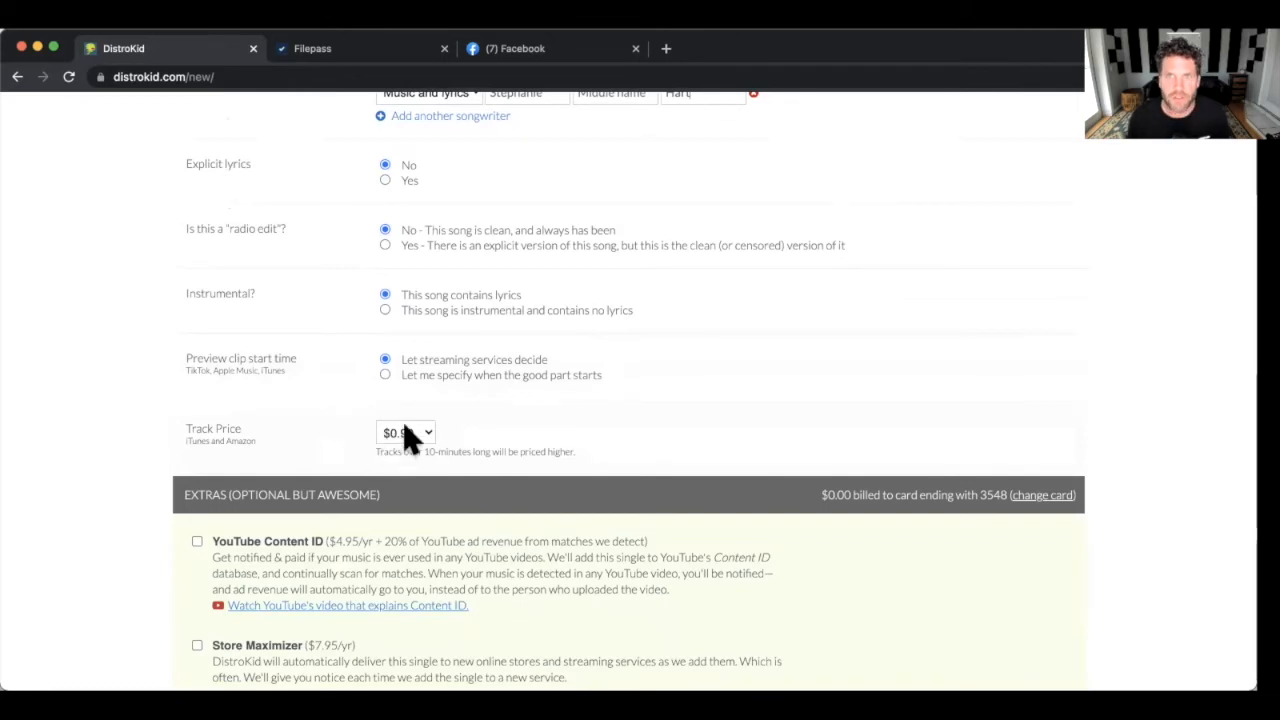
pyautogui.scroll(-2, 323, 445)
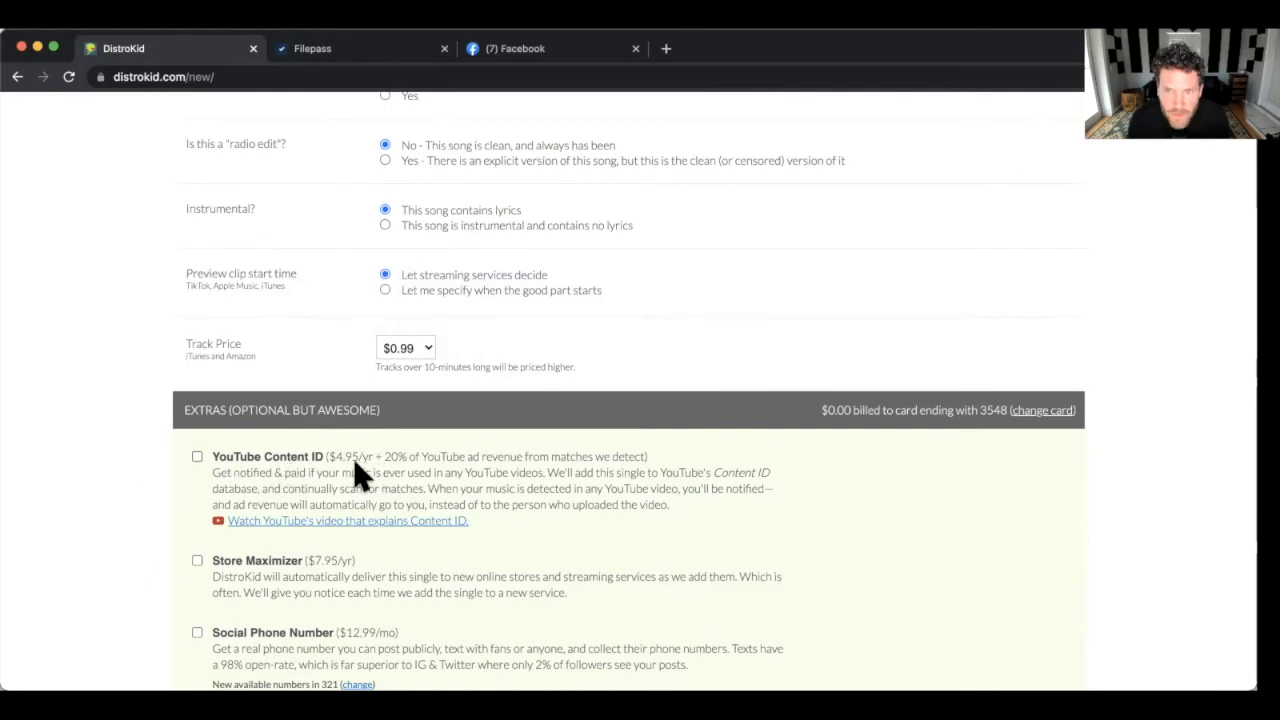
pyautogui.scroll(-1, 382, 463)
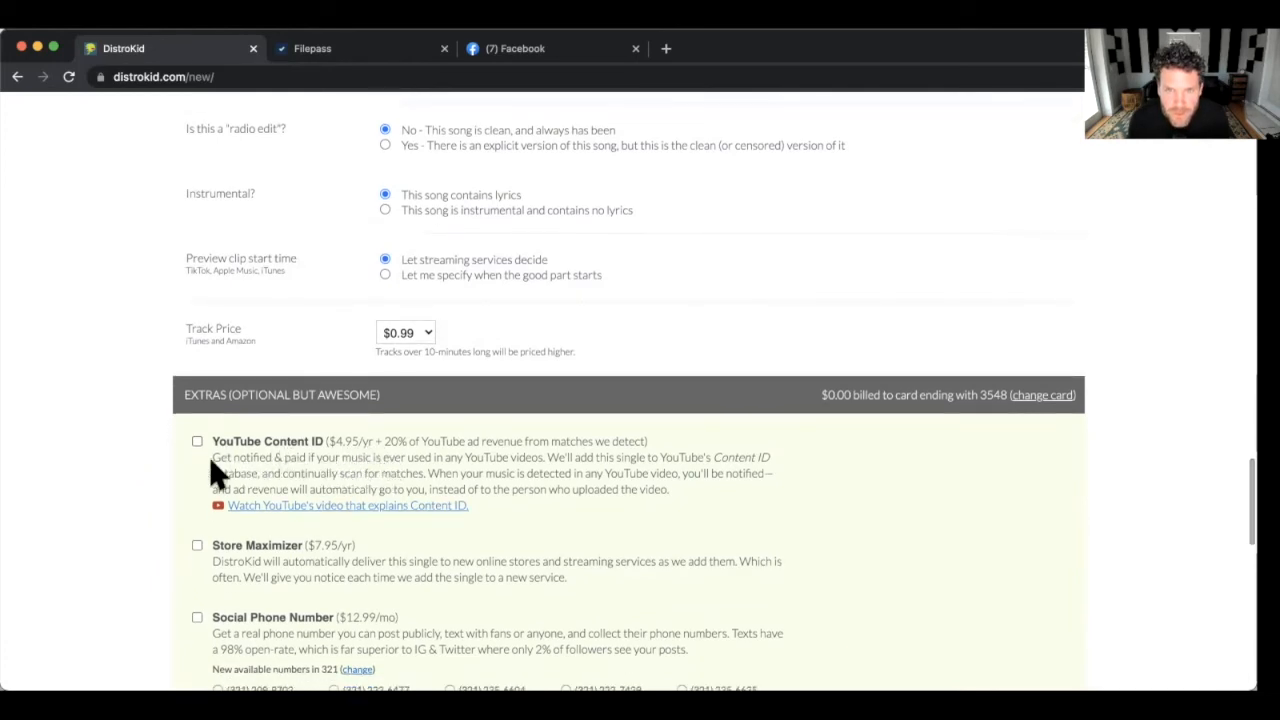
pyautogui.scroll(-3, 246, 462)
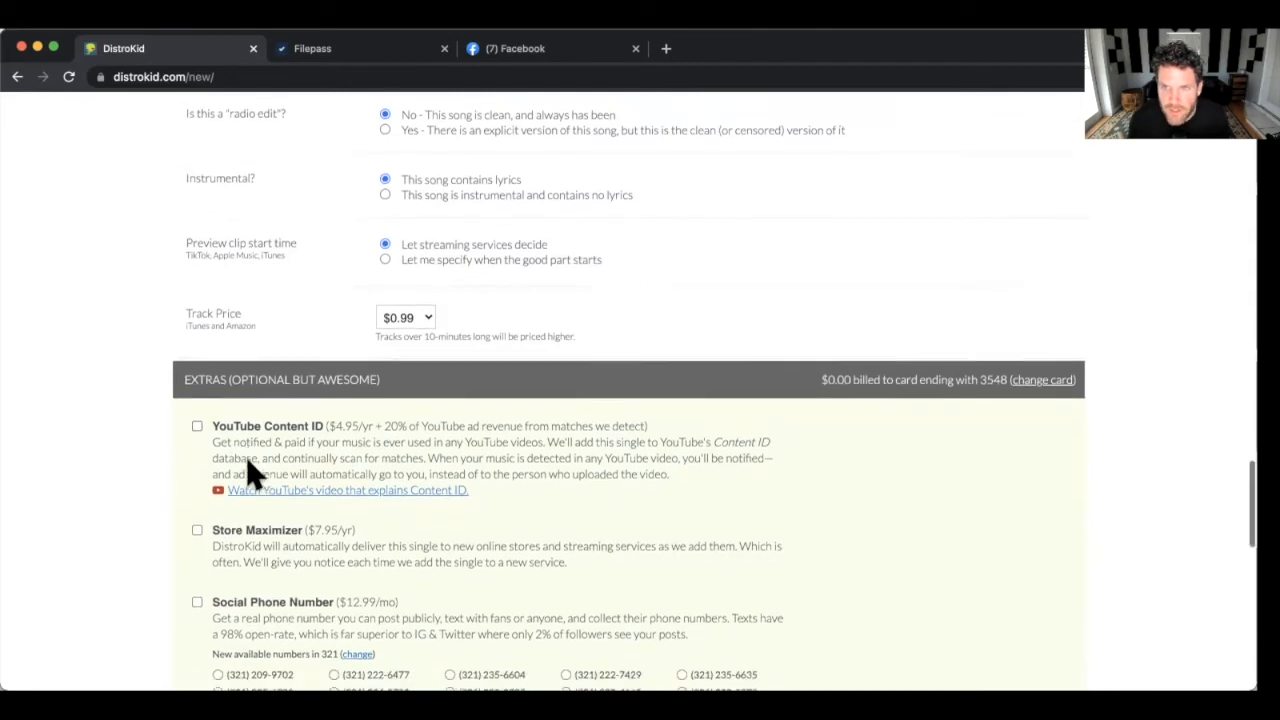
pyautogui.scroll(-3, 246, 470)
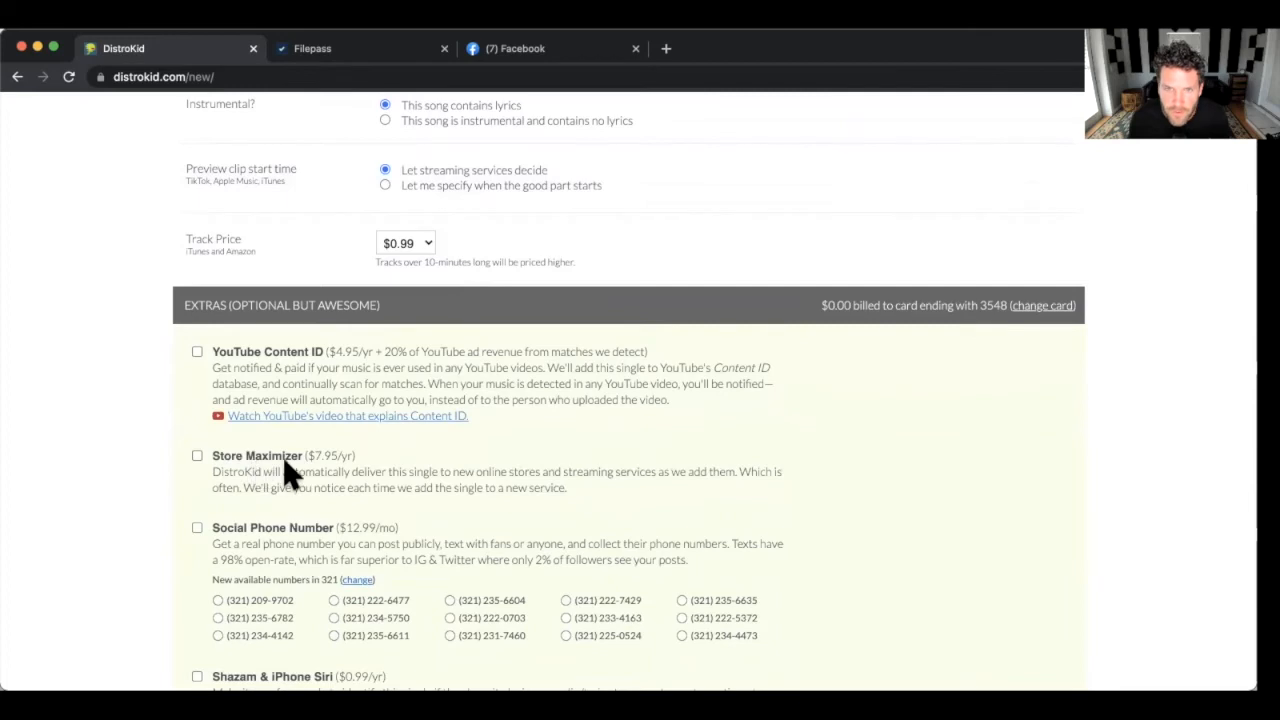
pyautogui.scroll(-1, 377, 462)
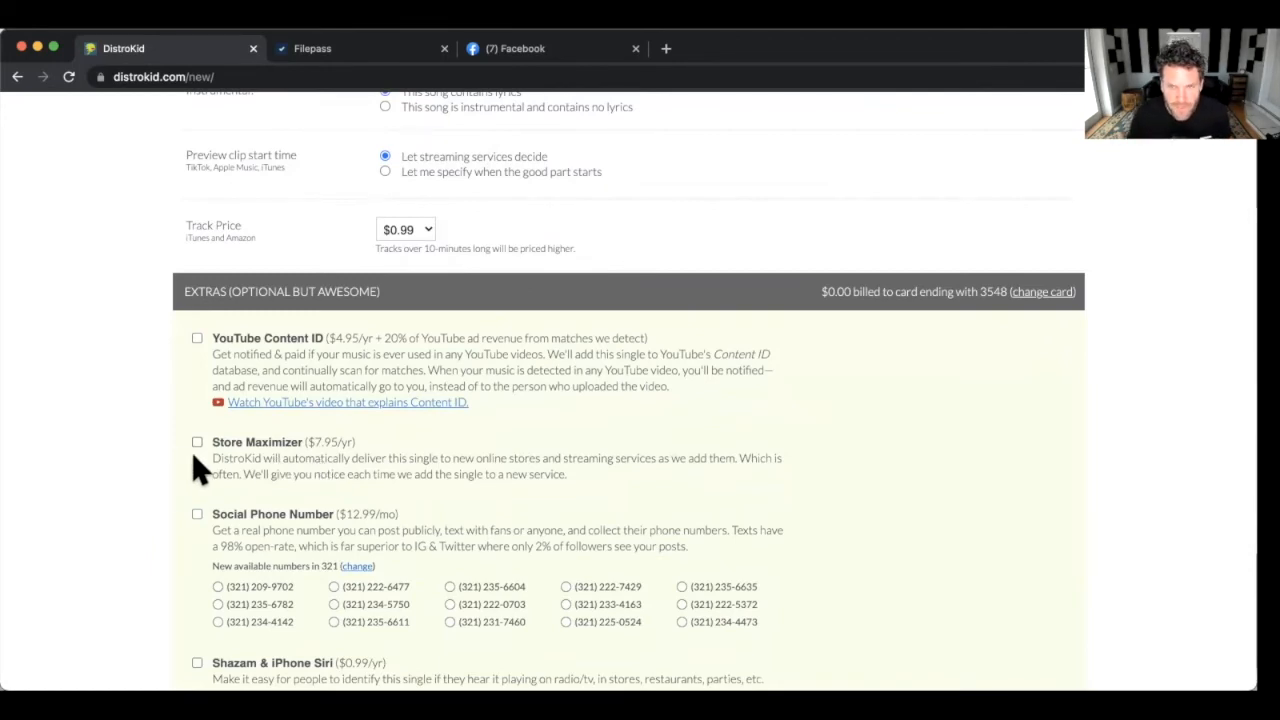
pyautogui.scroll(-2, 193, 456)
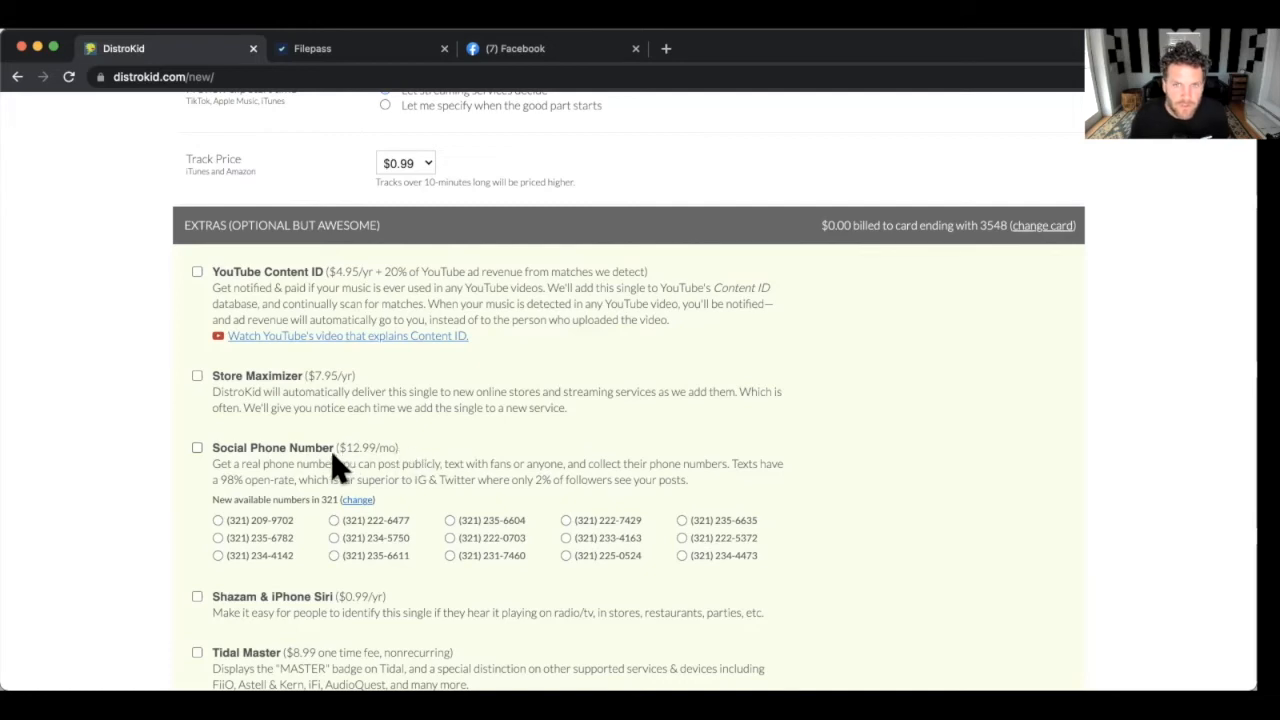
pyautogui.scroll(-2, 331, 455)
pyautogui.scroll(-1, 187, 448)
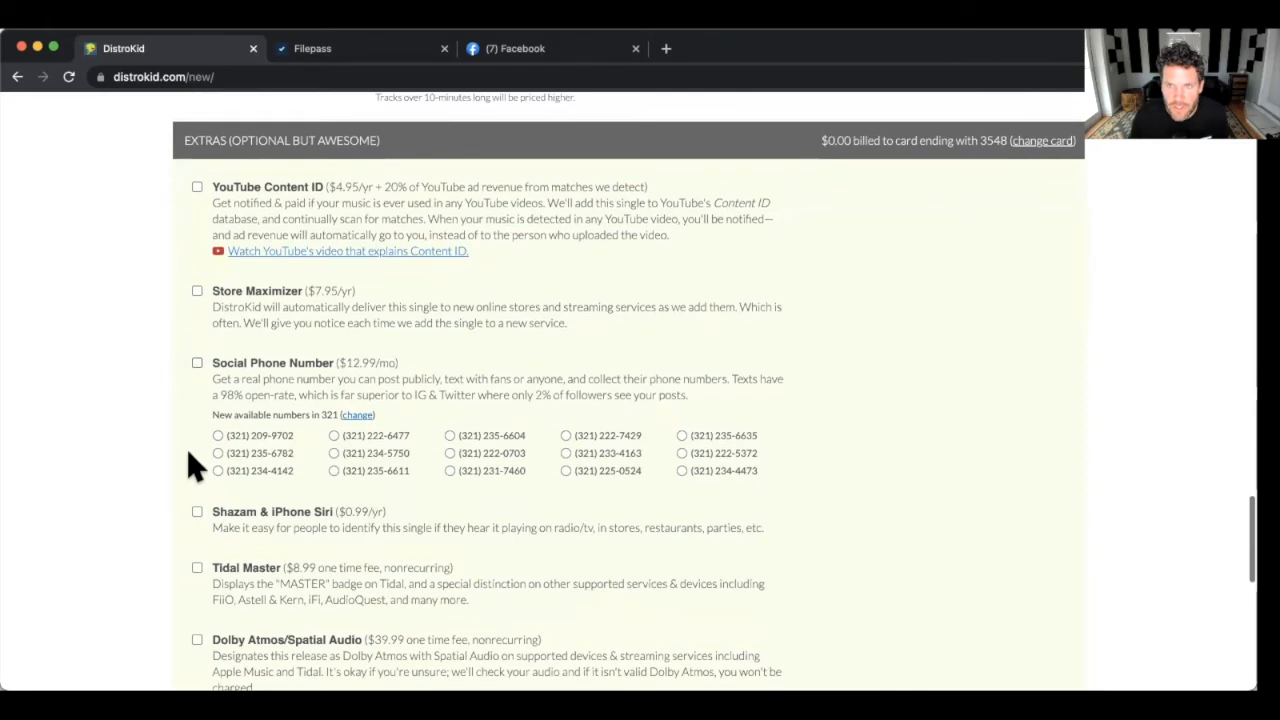
pyautogui.scroll(-1, 187, 448)
pyautogui.scroll(-1, 300, 464)
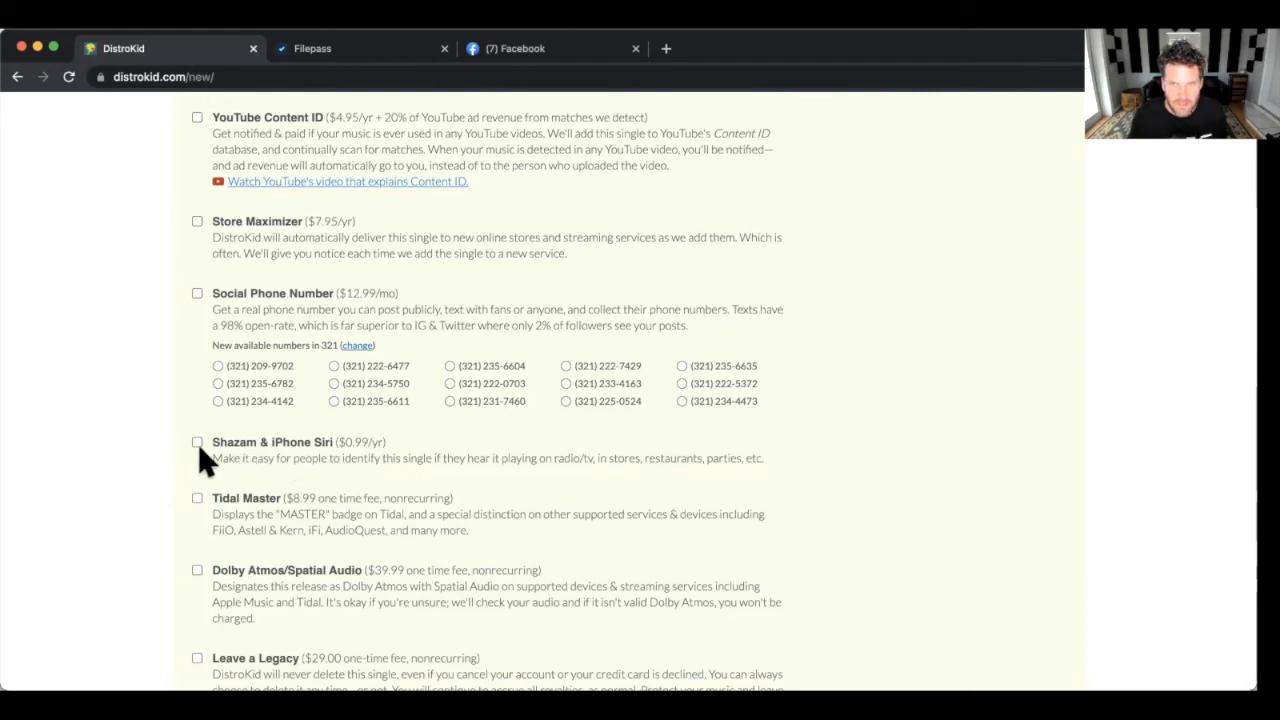
pyautogui.scroll(-2, 196, 455)
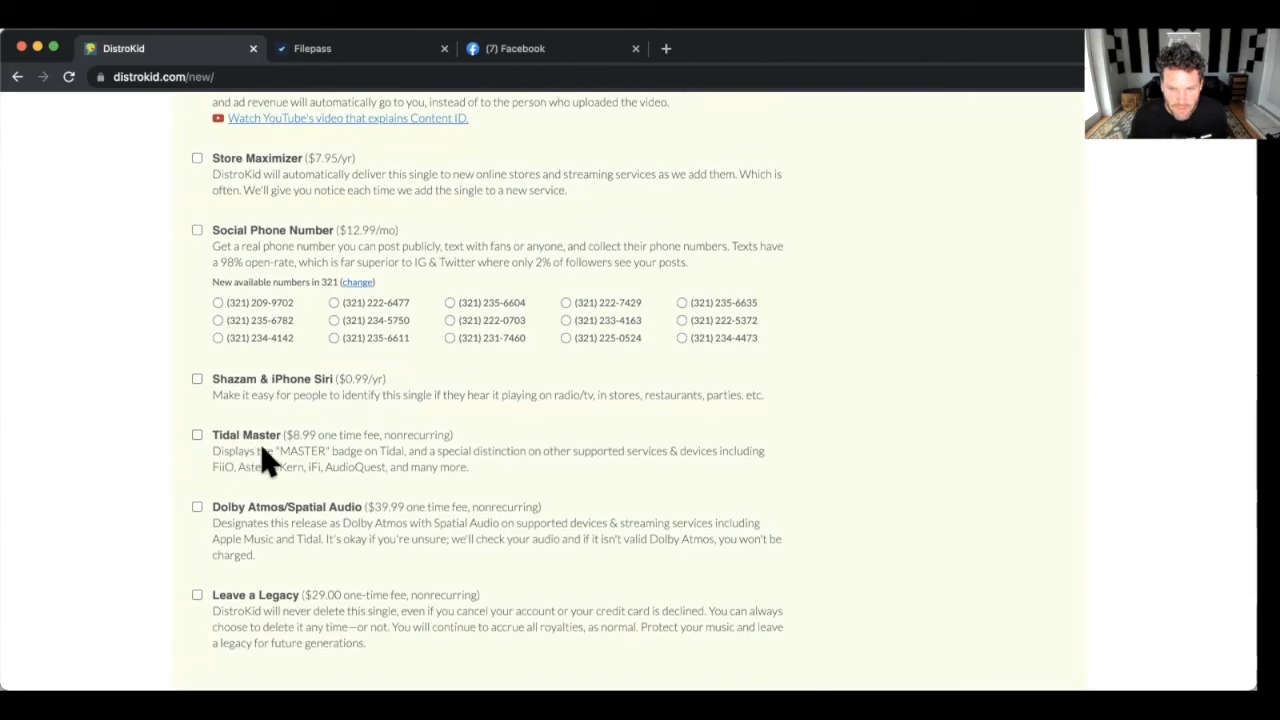
pyautogui.scroll(1, 262, 457)
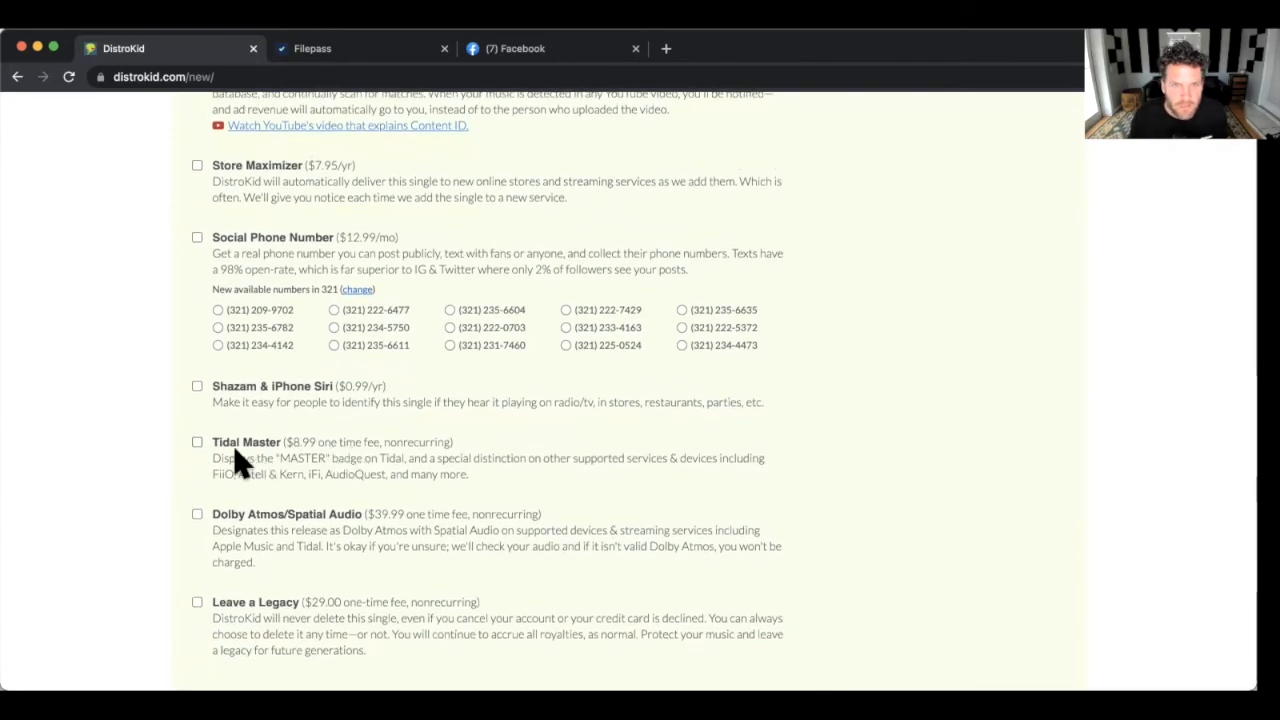
pyautogui.scroll(-1, 199, 449)
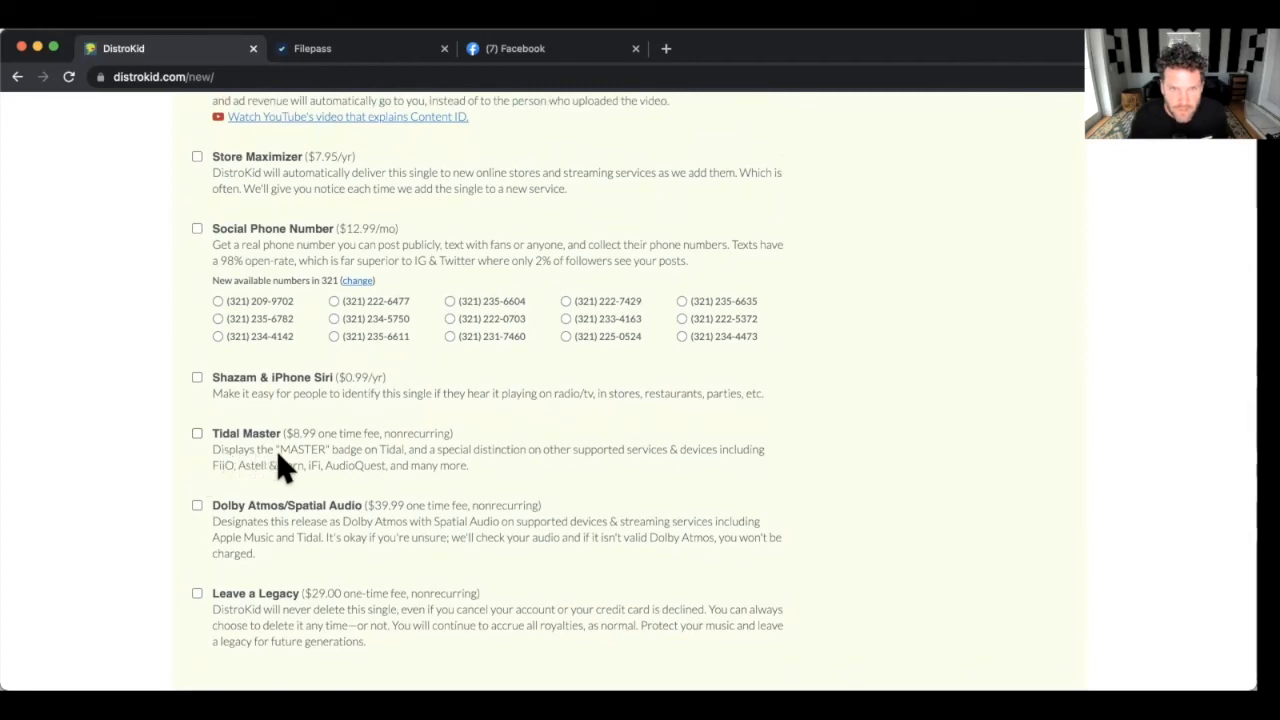
pyautogui.scroll(-2, 279, 455)
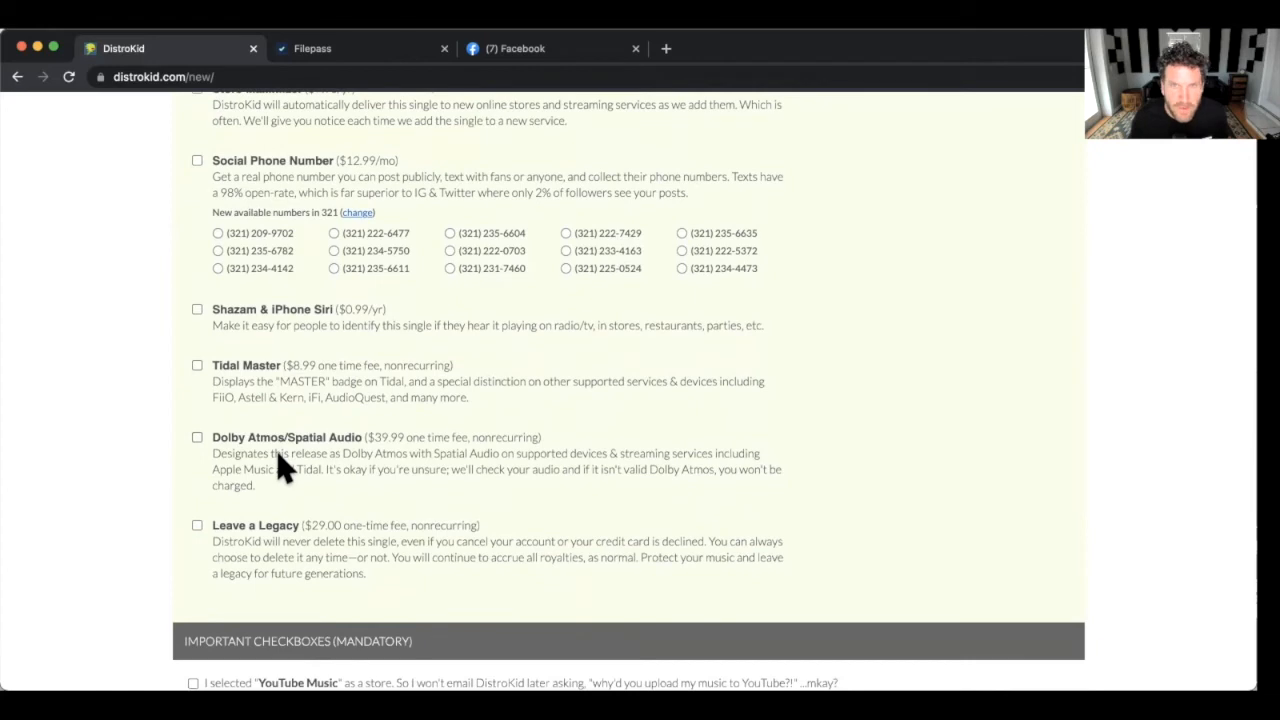
pyautogui.scroll(1, 277, 463)
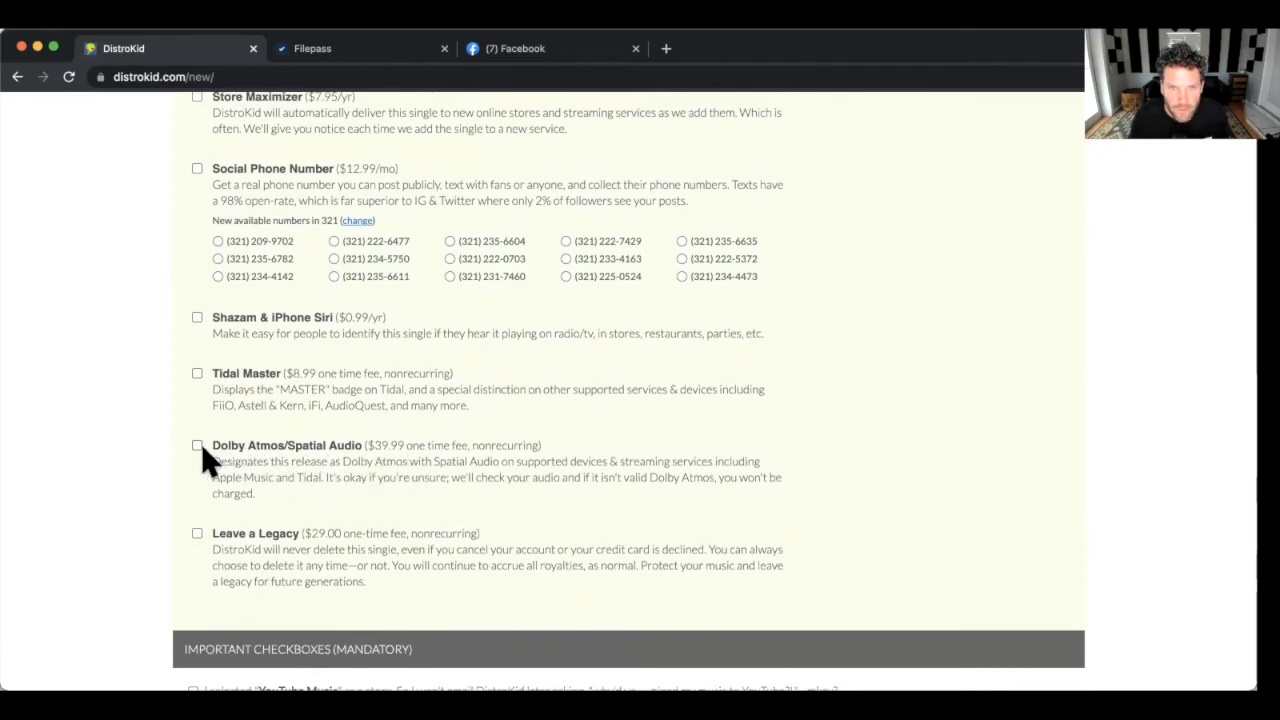
pyautogui.scroll(-1, 201, 448)
pyautogui.scroll(-1, 201, 450)
pyautogui.scroll(-2, 201, 460)
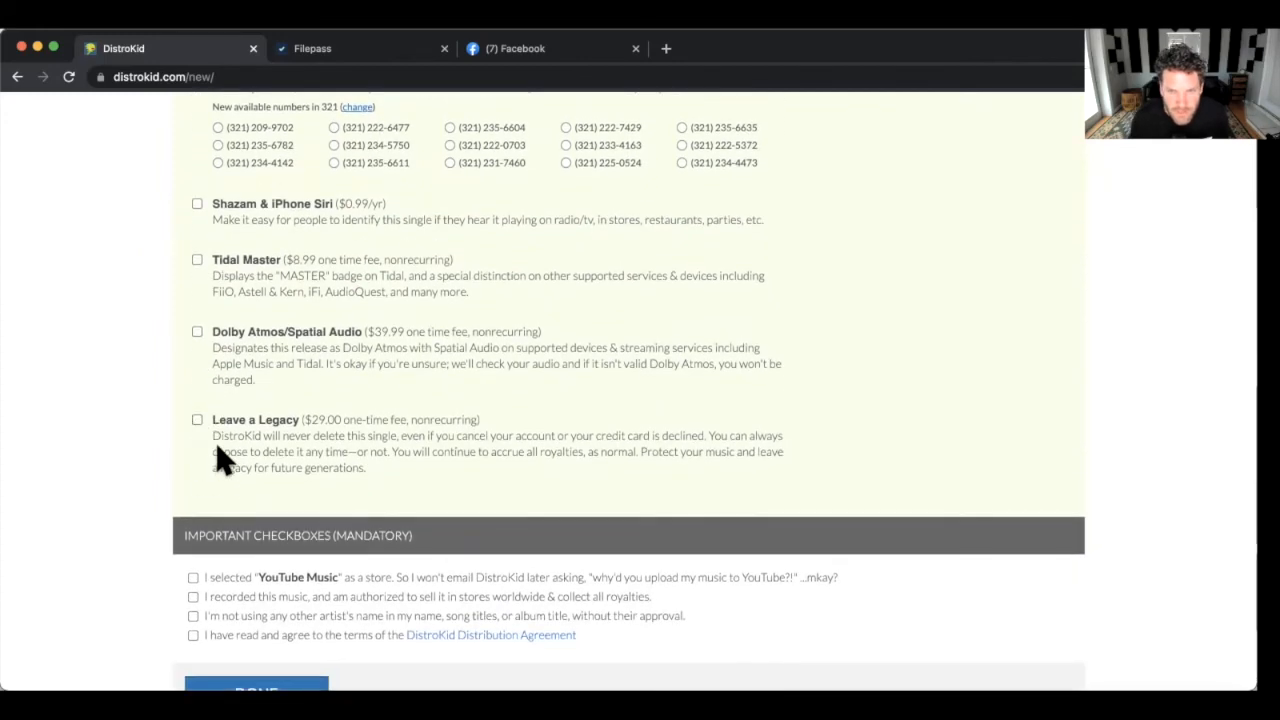
pyautogui.scroll(1, 220, 457)
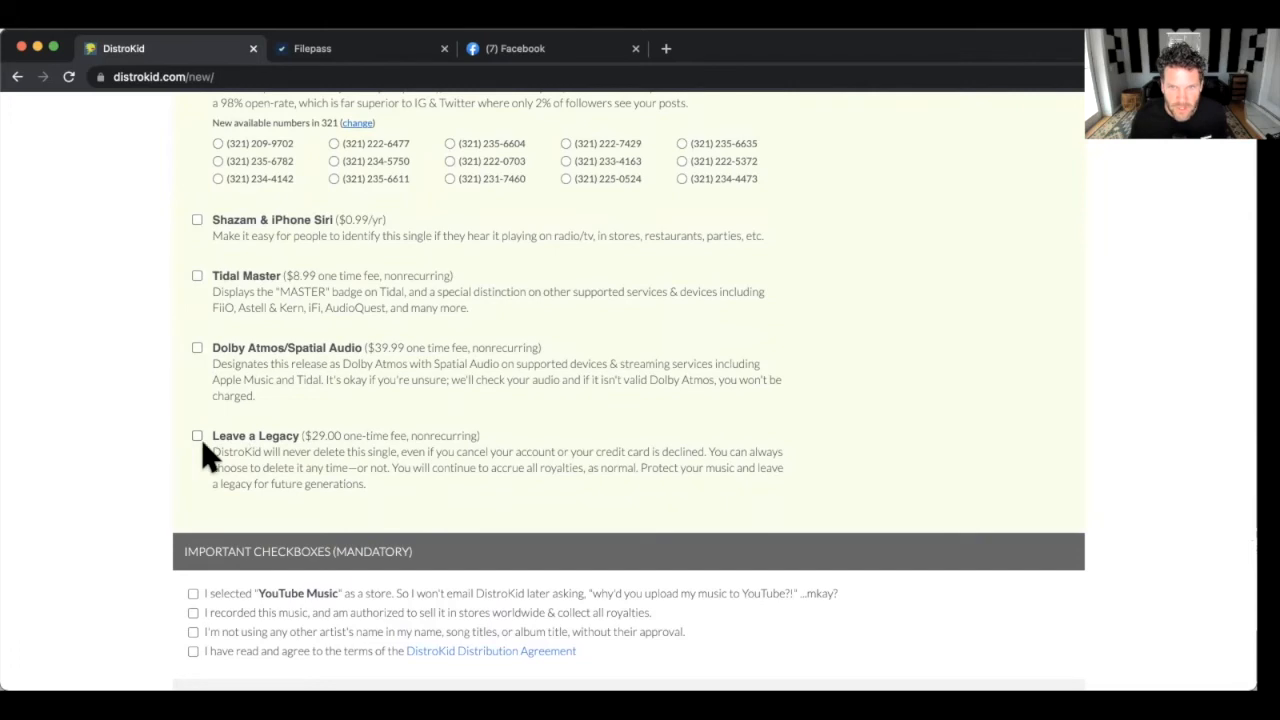
pyautogui.scroll(-2, 203, 439)
pyautogui.scroll(2, 203, 439)
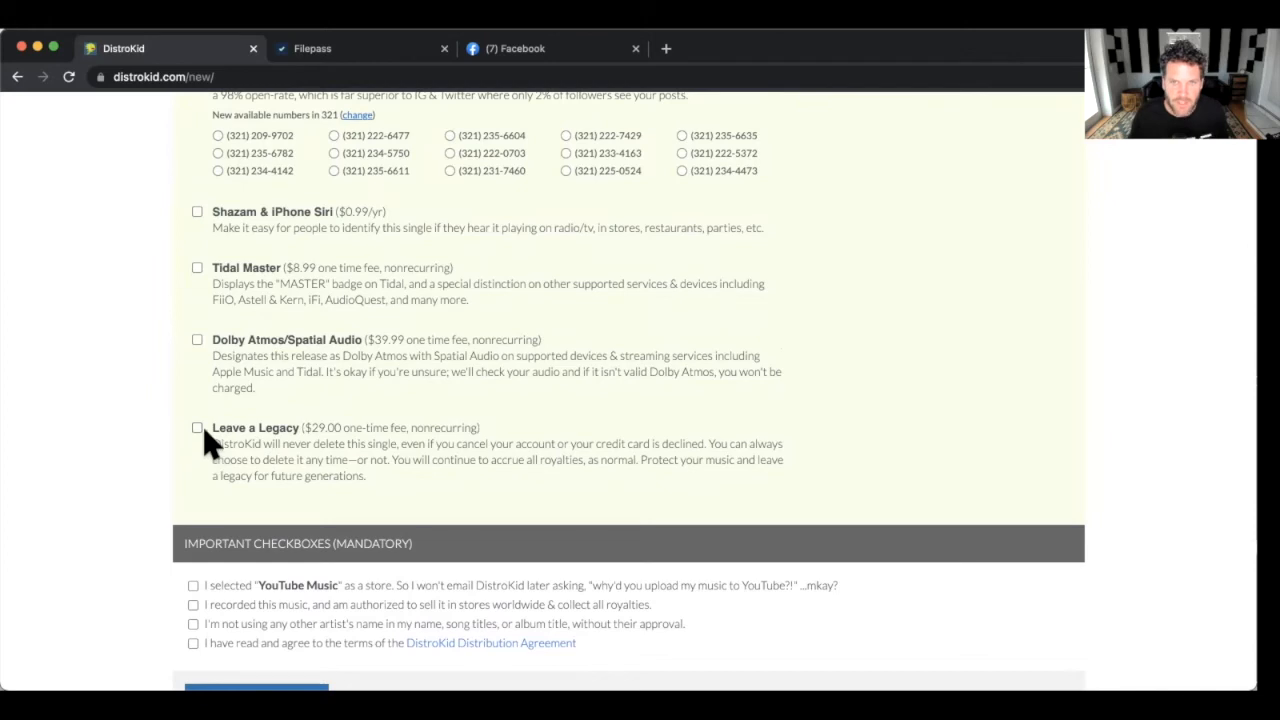
pyautogui.scroll(-1, 203, 440)
pyautogui.scroll(-2, 205, 440)
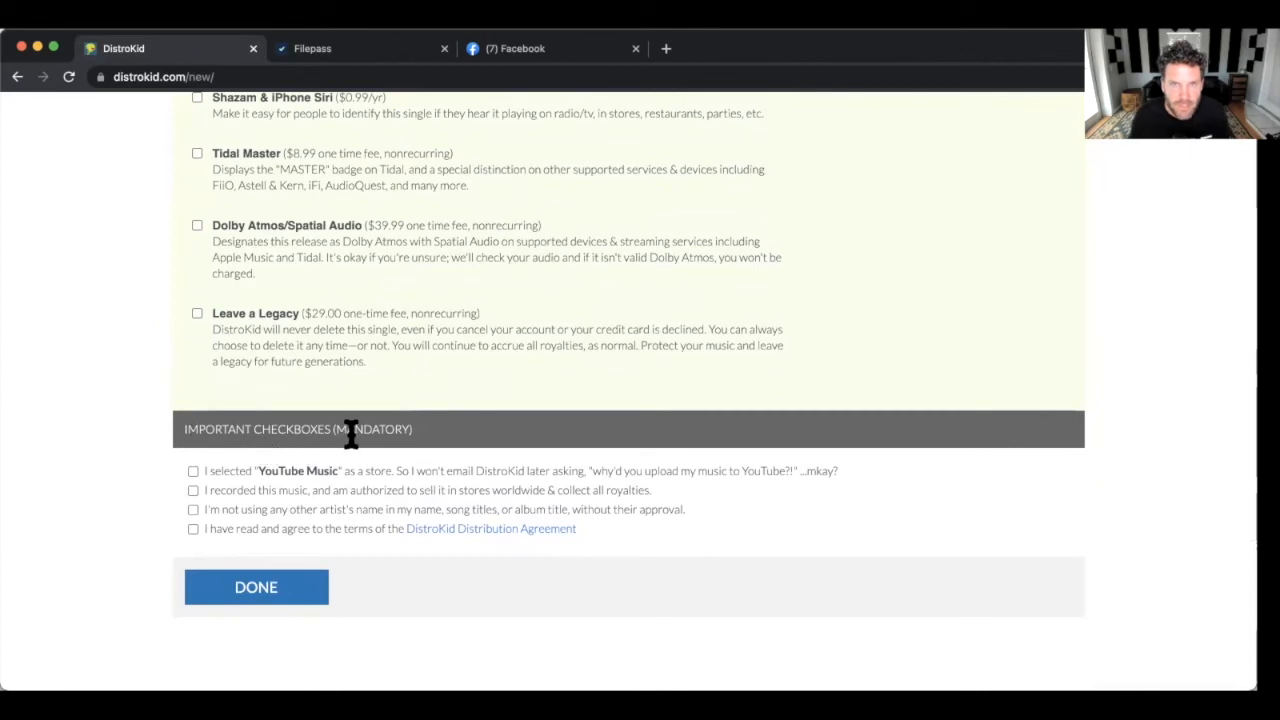
pyautogui.scroll(-1, 340, 440)
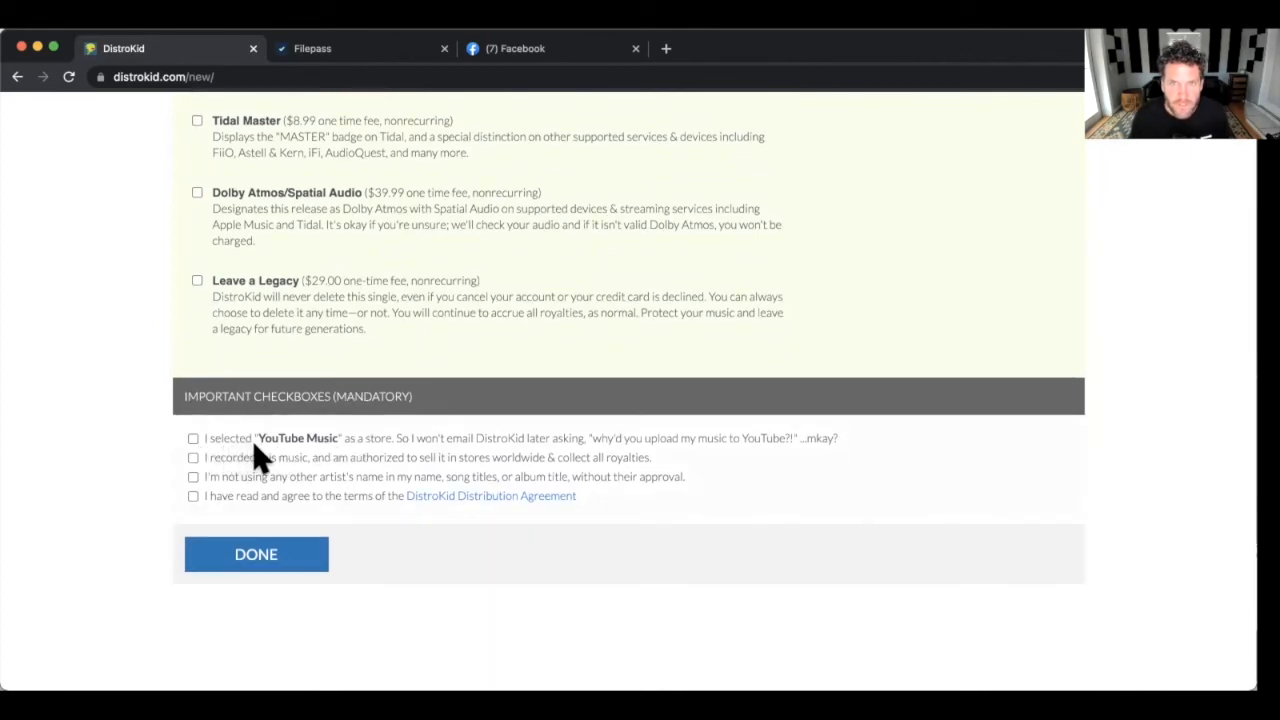
# Tick the YouTube Music, recording-rights and terms confirmations, then submit with DONE.
pyautogui.click(193, 439)
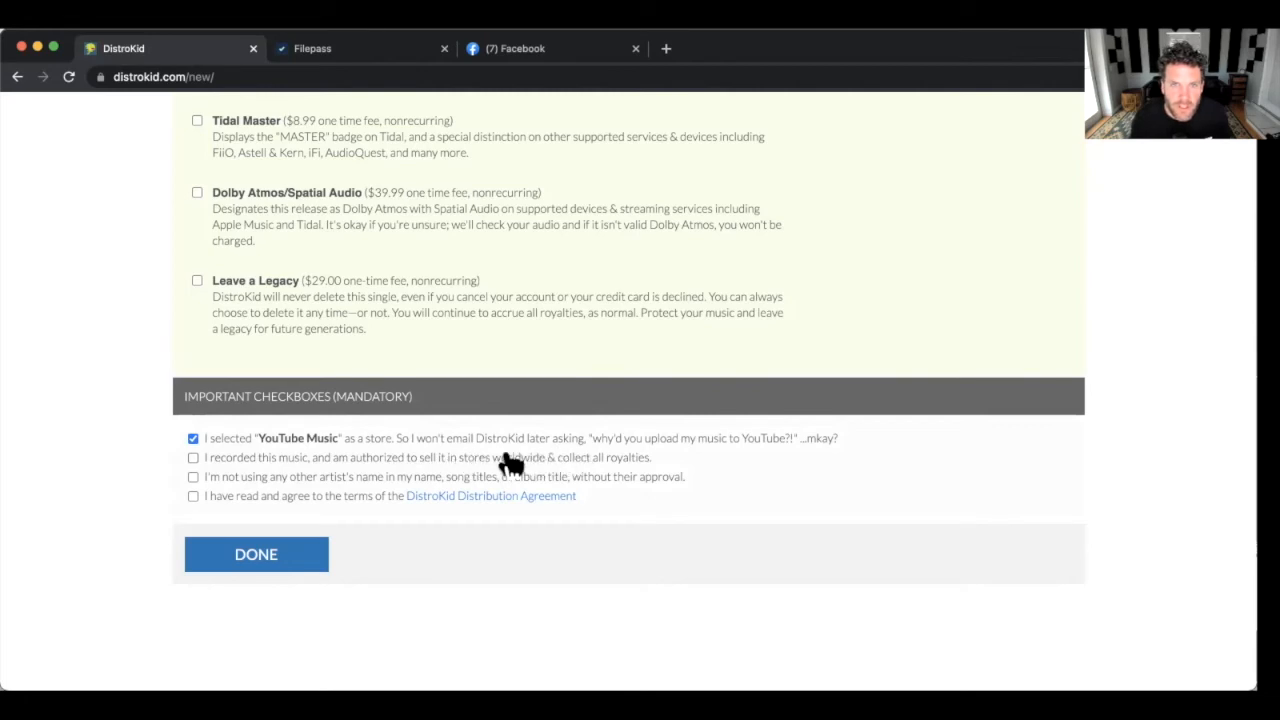
pyautogui.scroll(-1, 250, 462)
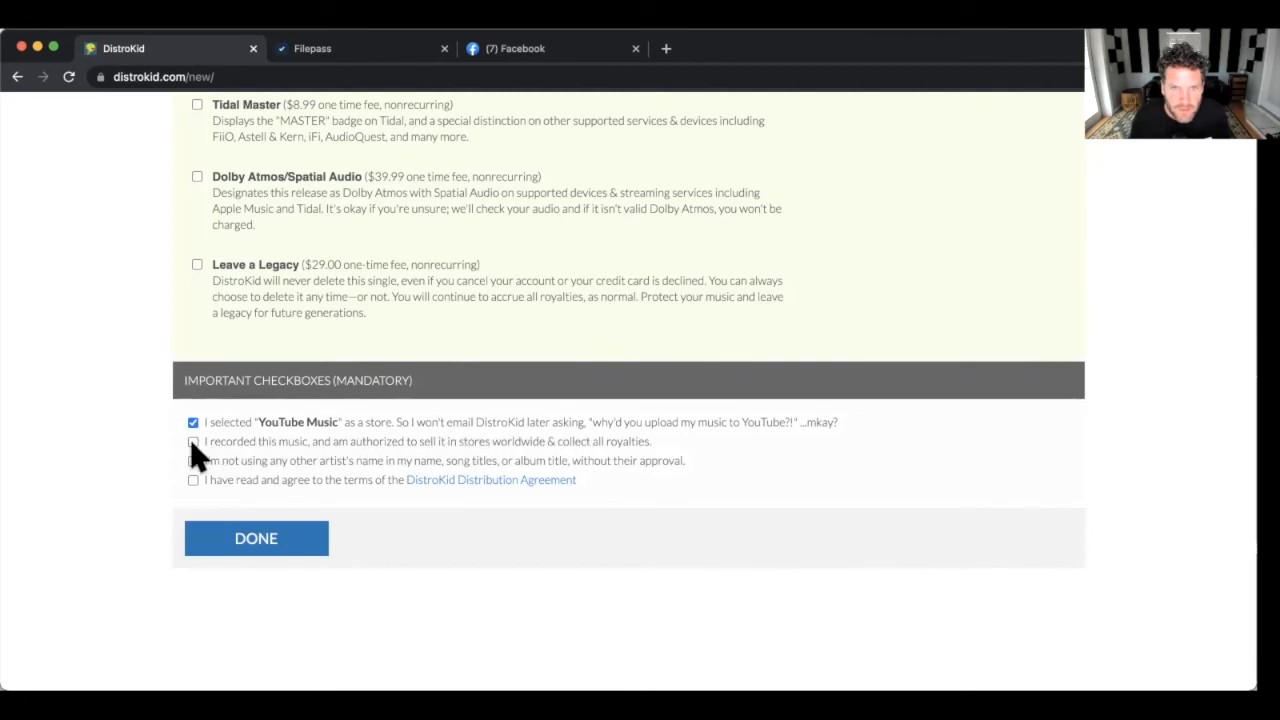
pyautogui.click(193, 442)
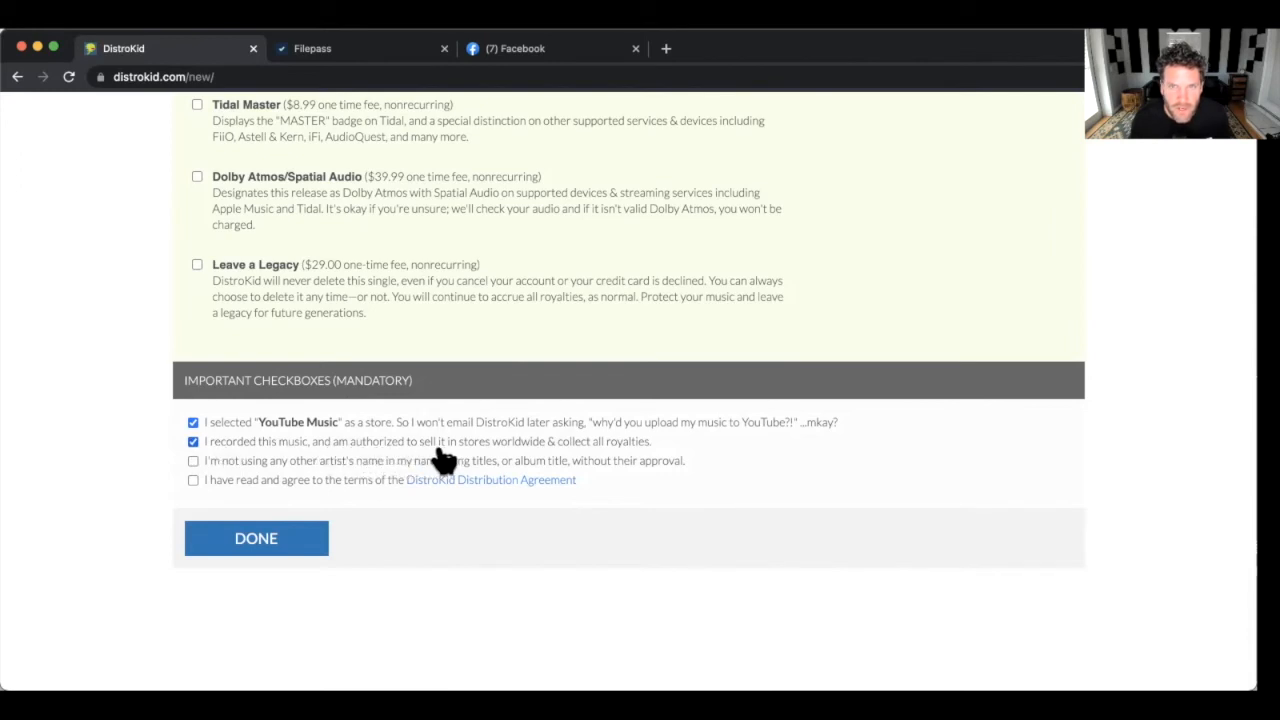
pyautogui.scroll(-1, 420, 455)
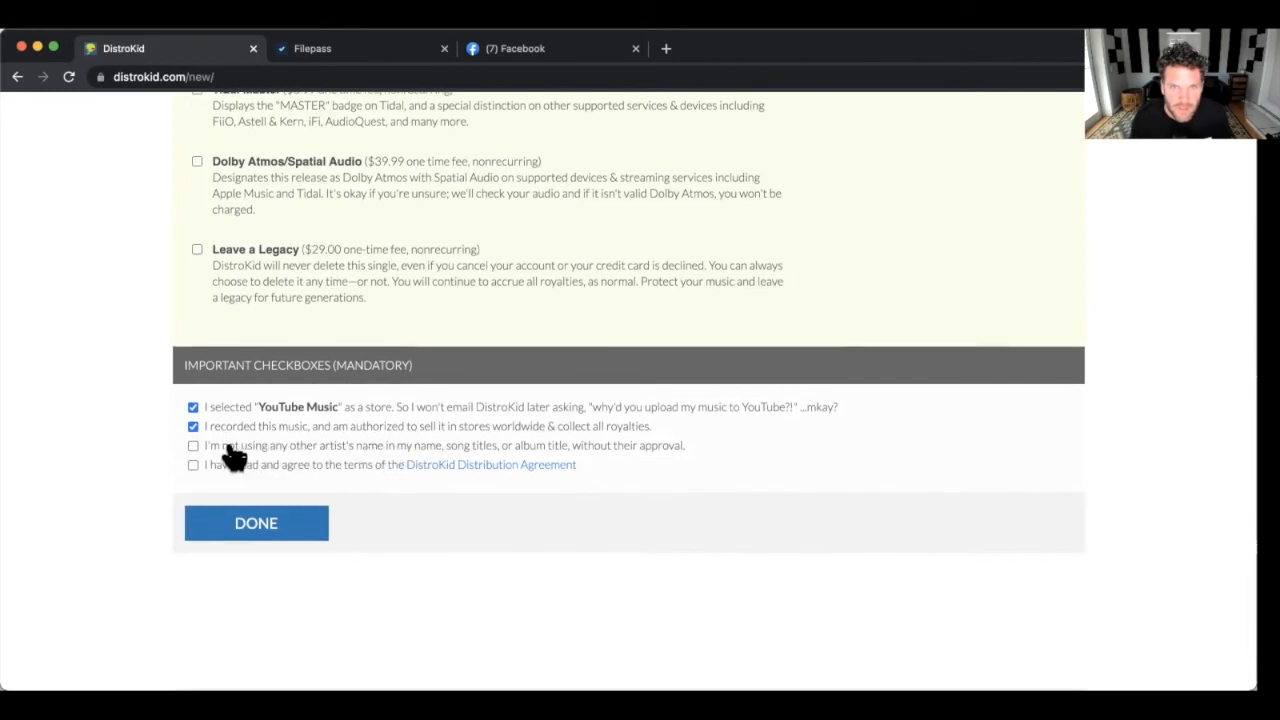
pyautogui.scroll(-1, 215, 451)
pyautogui.scroll(1, 310, 450)
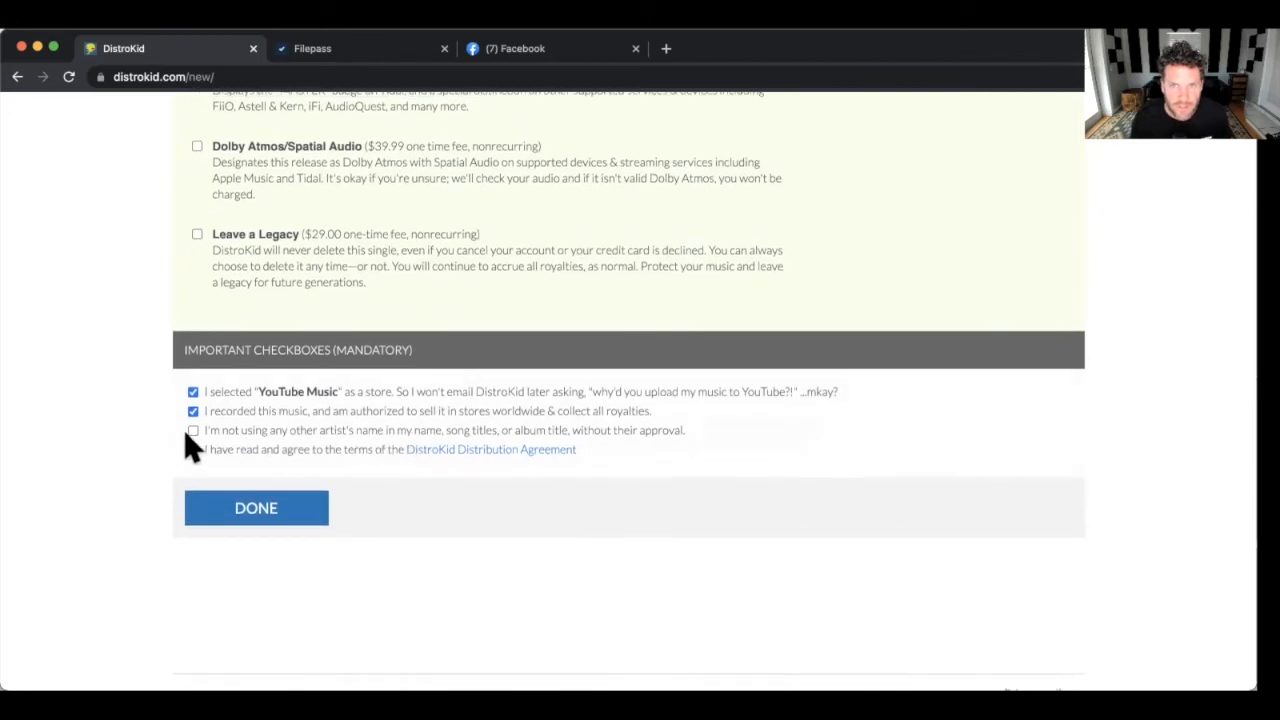
pyautogui.scroll(-1, 215, 440)
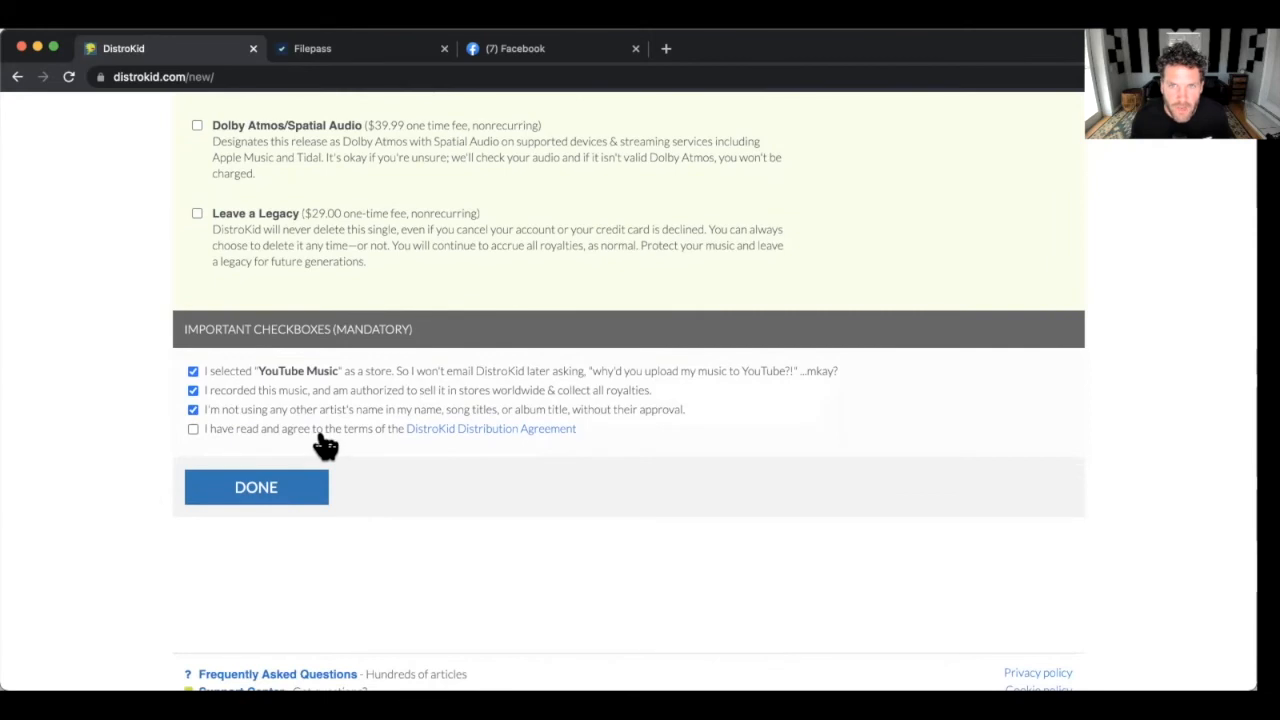
pyautogui.click(194, 430)
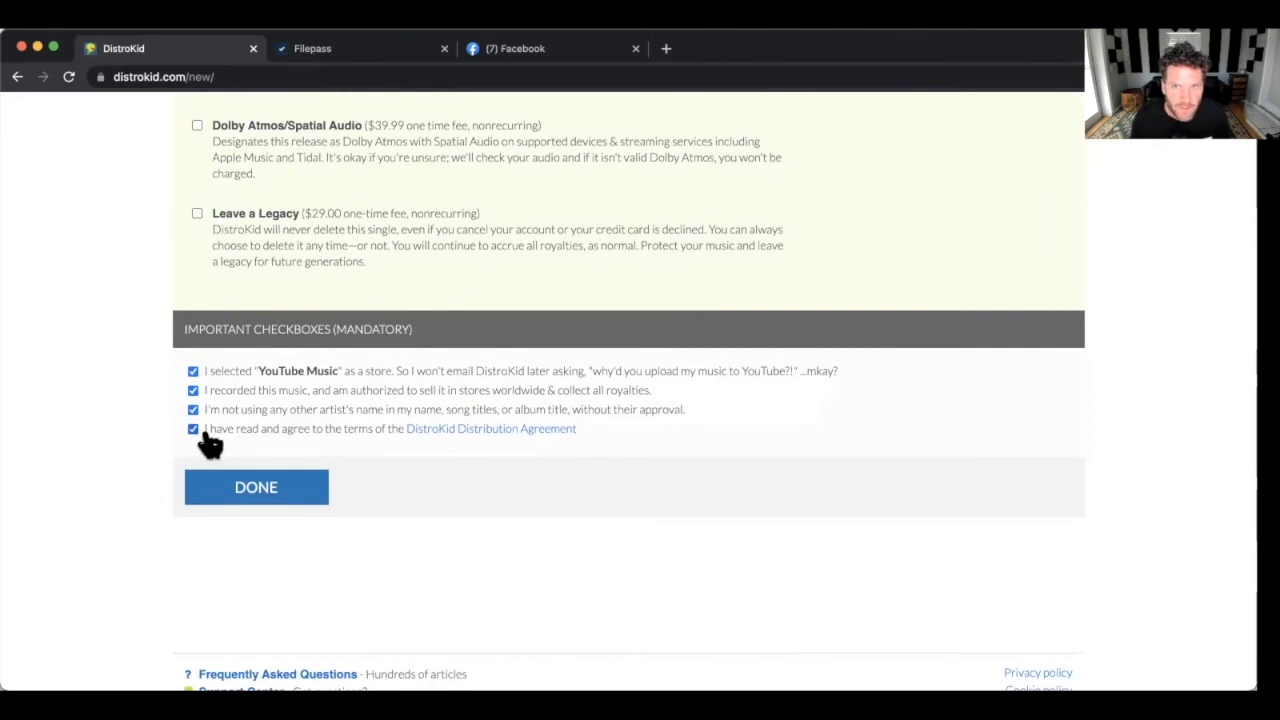
pyautogui.click(260, 497)
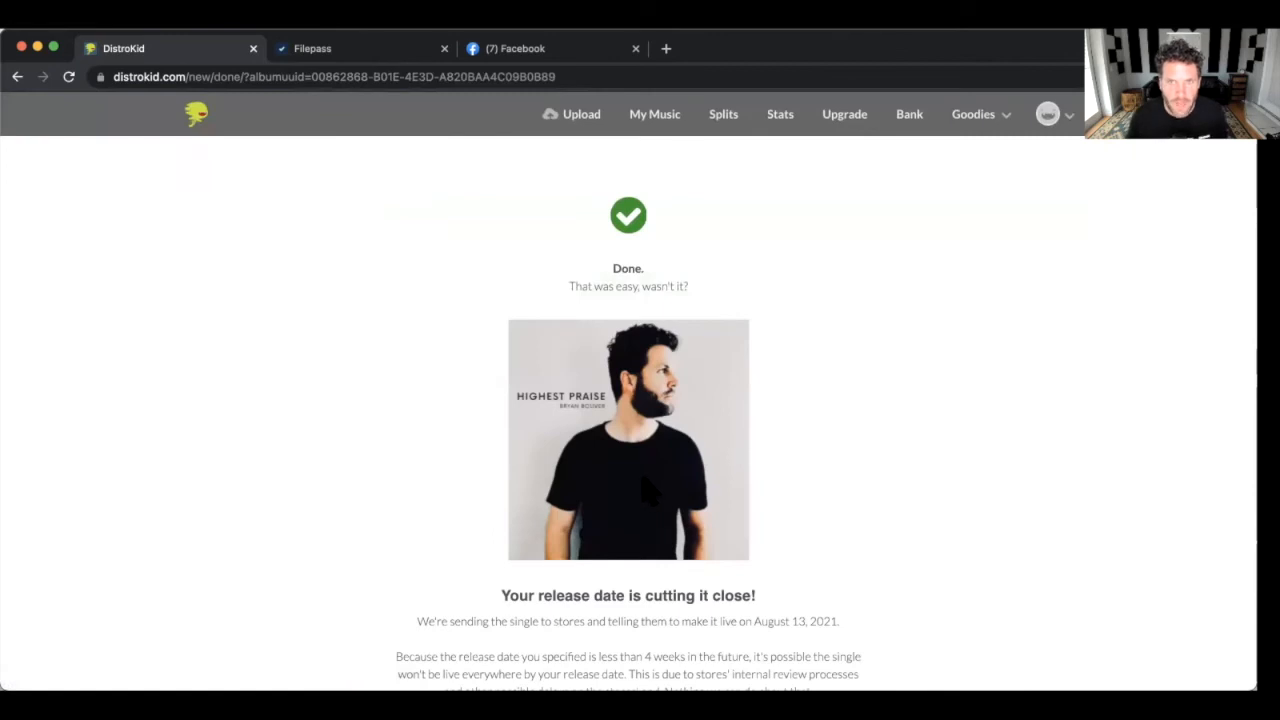
# Go to My Music once the Done page confirms the Highest Praise submission.
pyautogui.scroll(-3, 585, 590)
pyautogui.scroll(2, 619, 428)
pyautogui.scroll(2, 624, 431)
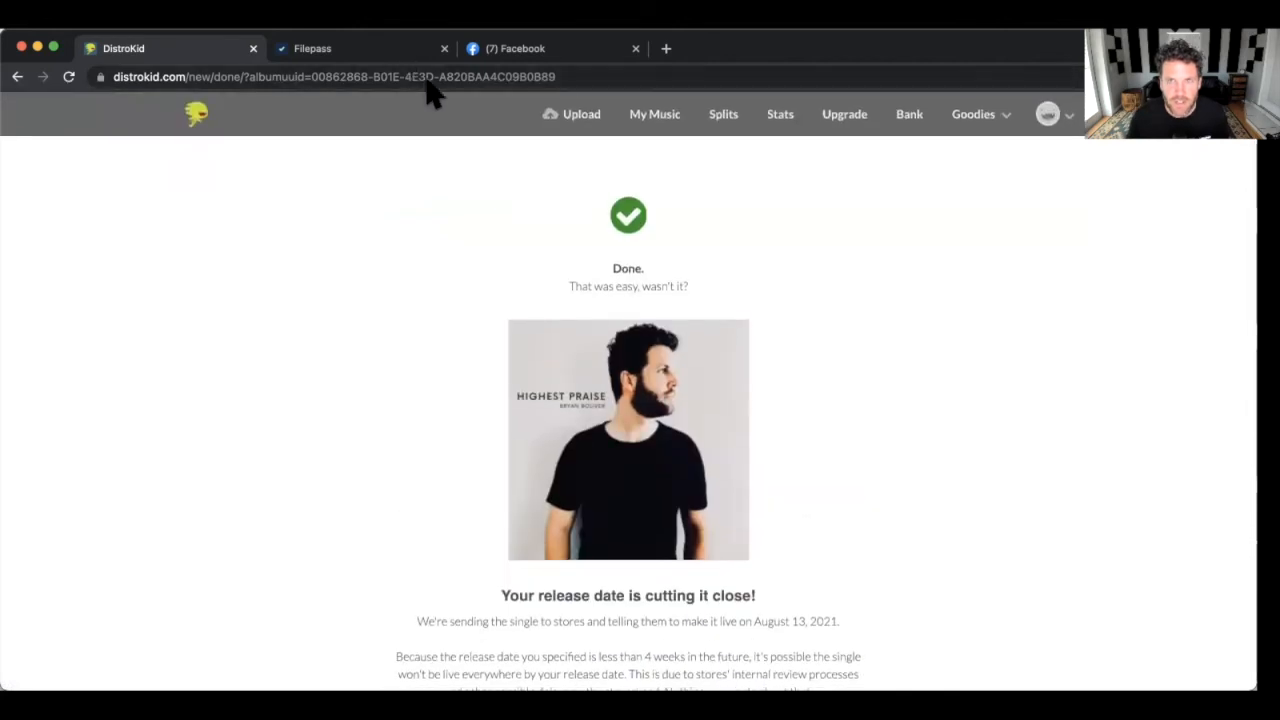
pyautogui.click(660, 120)
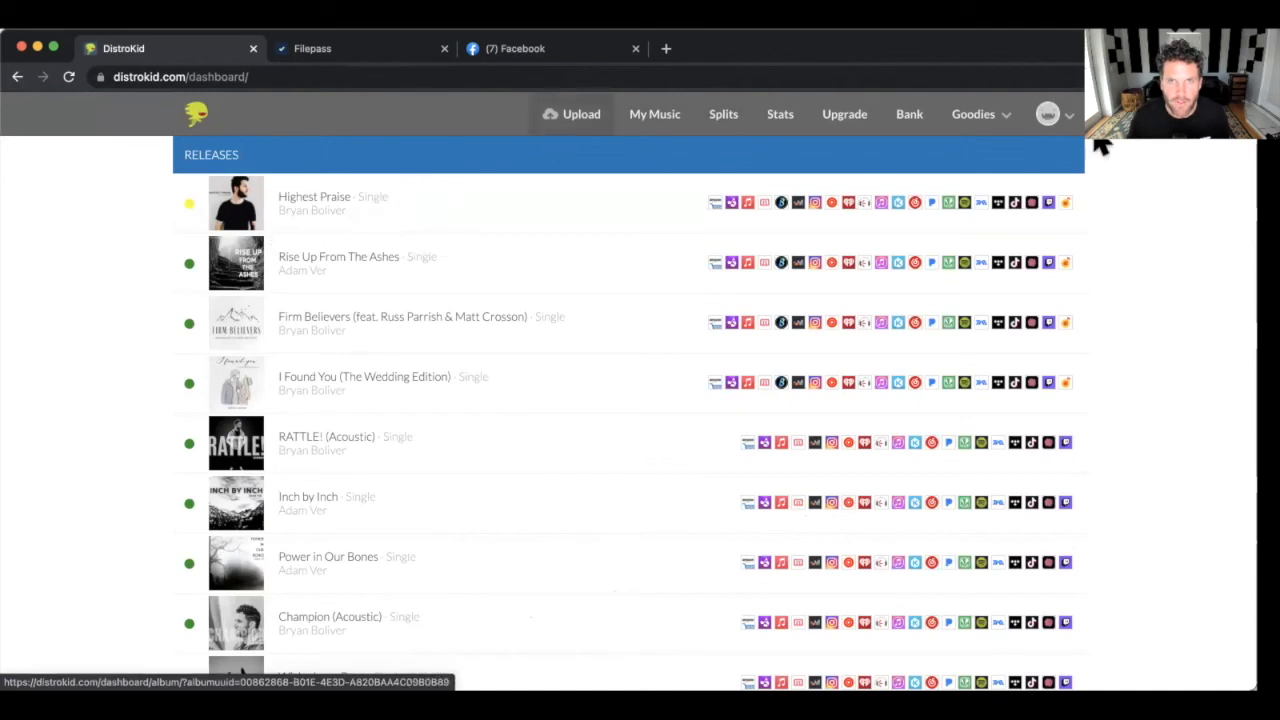
# Open the Highest Praise release and scroll down to its processing status and HyperFollow link.
pyautogui.click(289, 210)
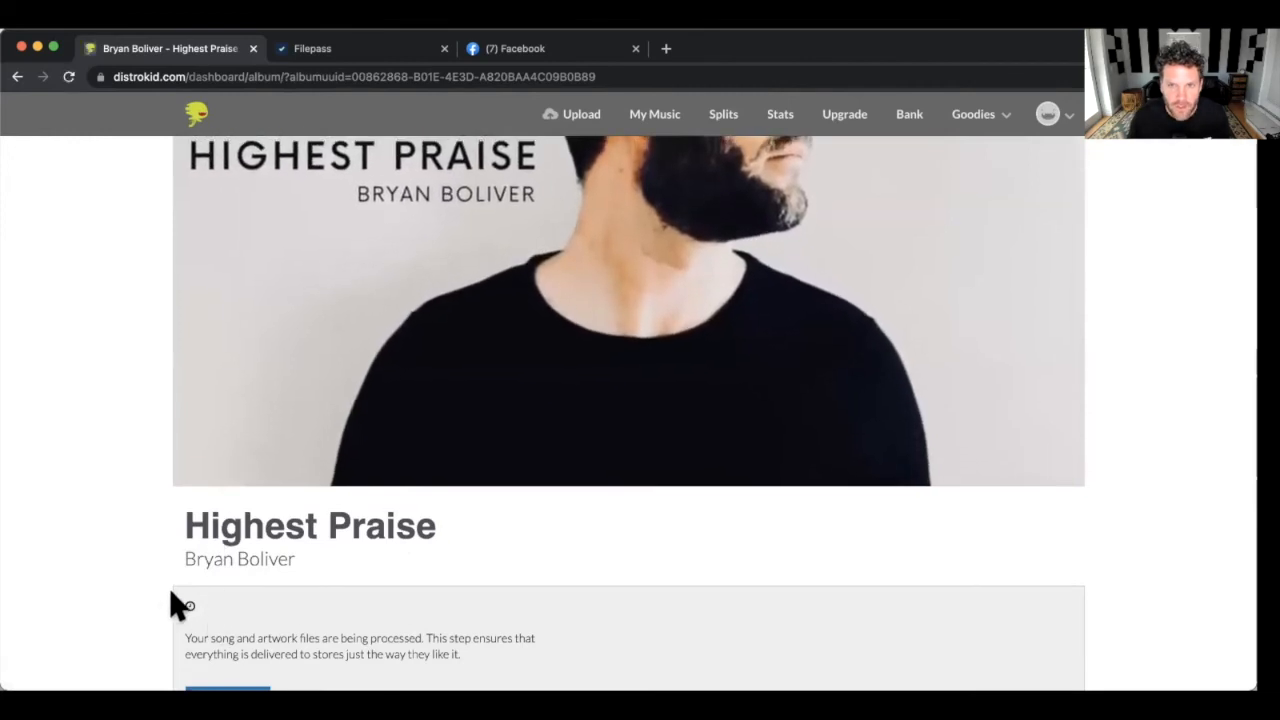
pyautogui.scroll(-3, 171, 596)
pyautogui.scroll(-2, 177, 476)
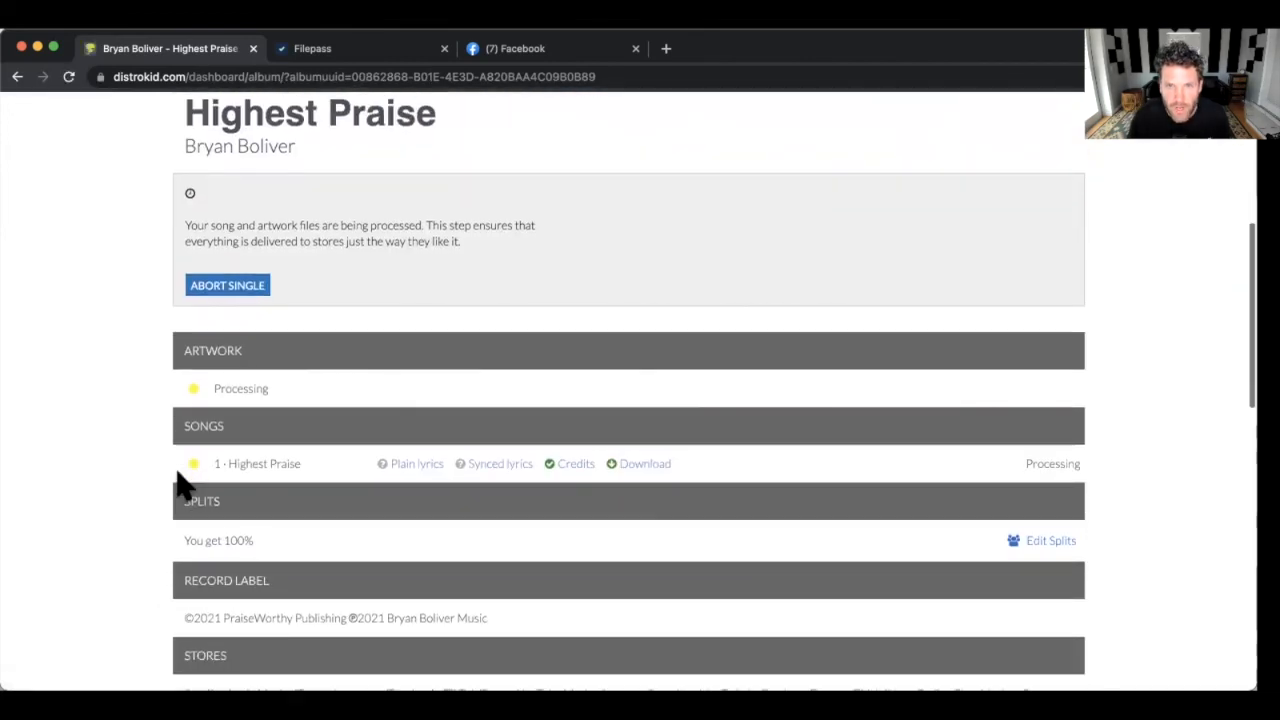
pyautogui.scroll(-2, 177, 486)
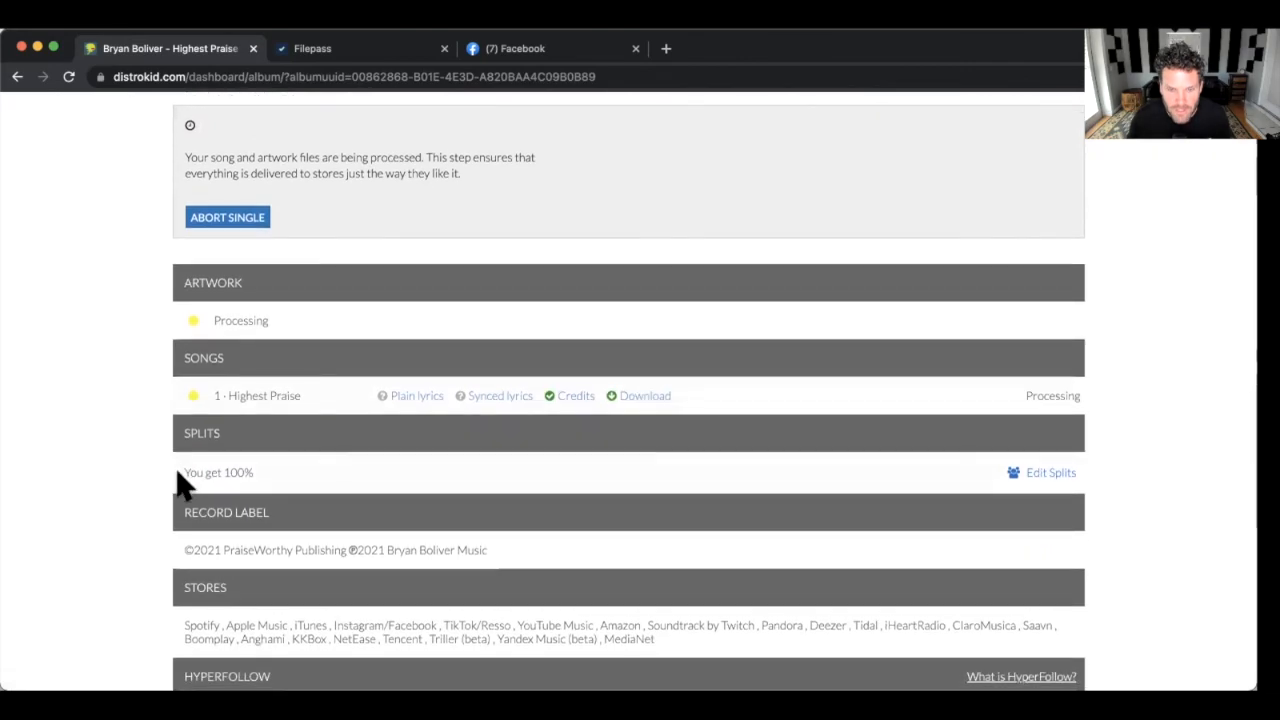
pyautogui.scroll(-3, 177, 486)
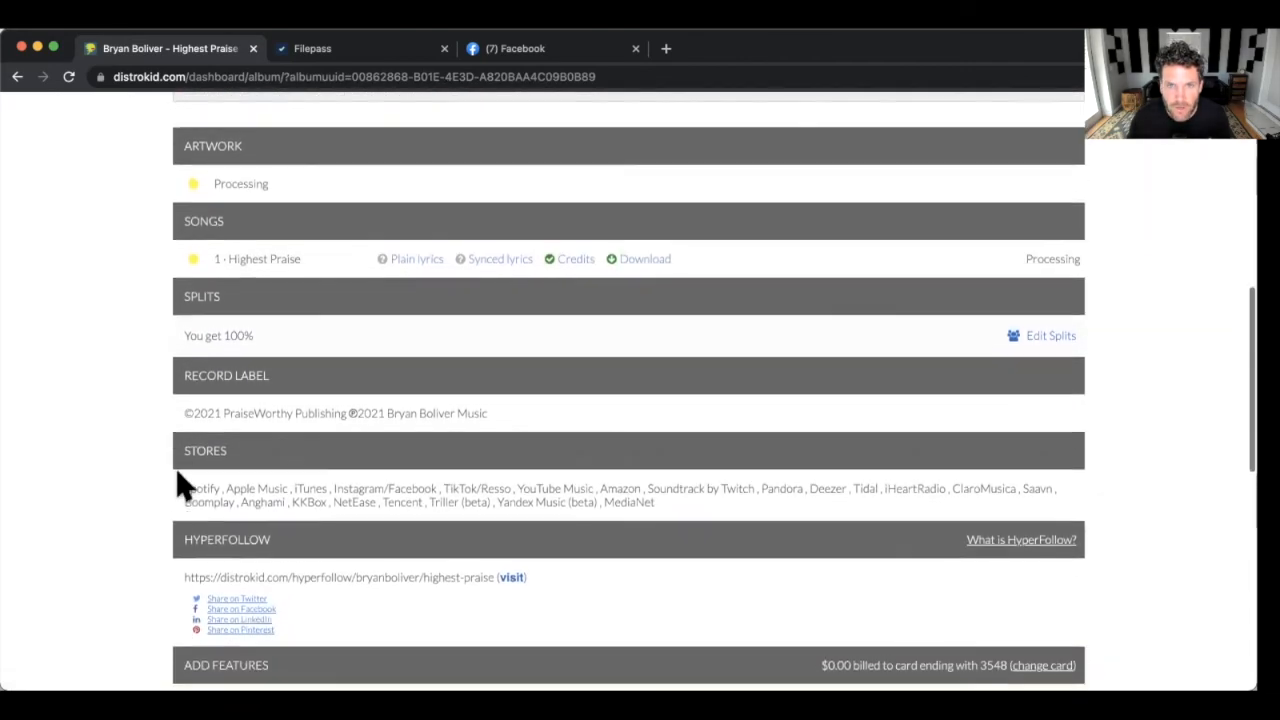
pyautogui.scroll(-2, 177, 486)
pyautogui.scroll(-1, 225, 488)
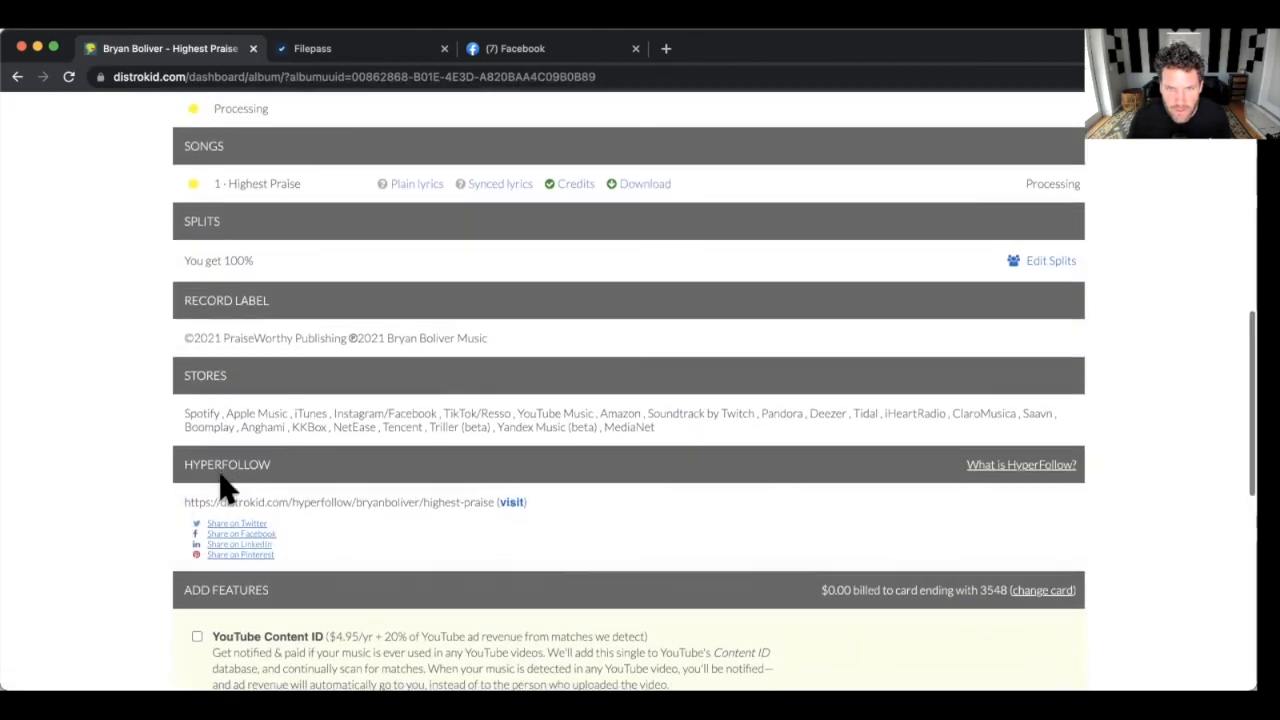
pyautogui.scroll(-2, 222, 480)
pyautogui.scroll(2, 220, 475)
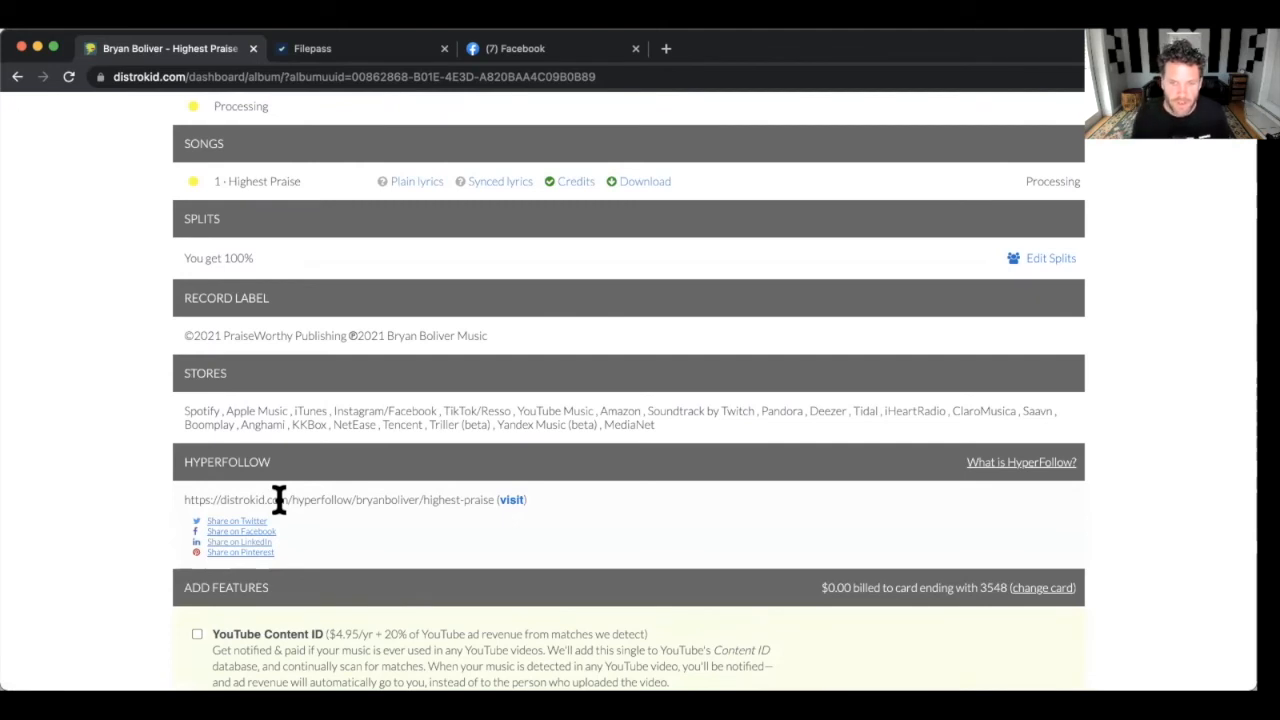
# Visit the Highest Praise HyperFollow pre-save page in a new tab, then close Facebook and return to the release.
pyautogui.tripleClick(276, 500)
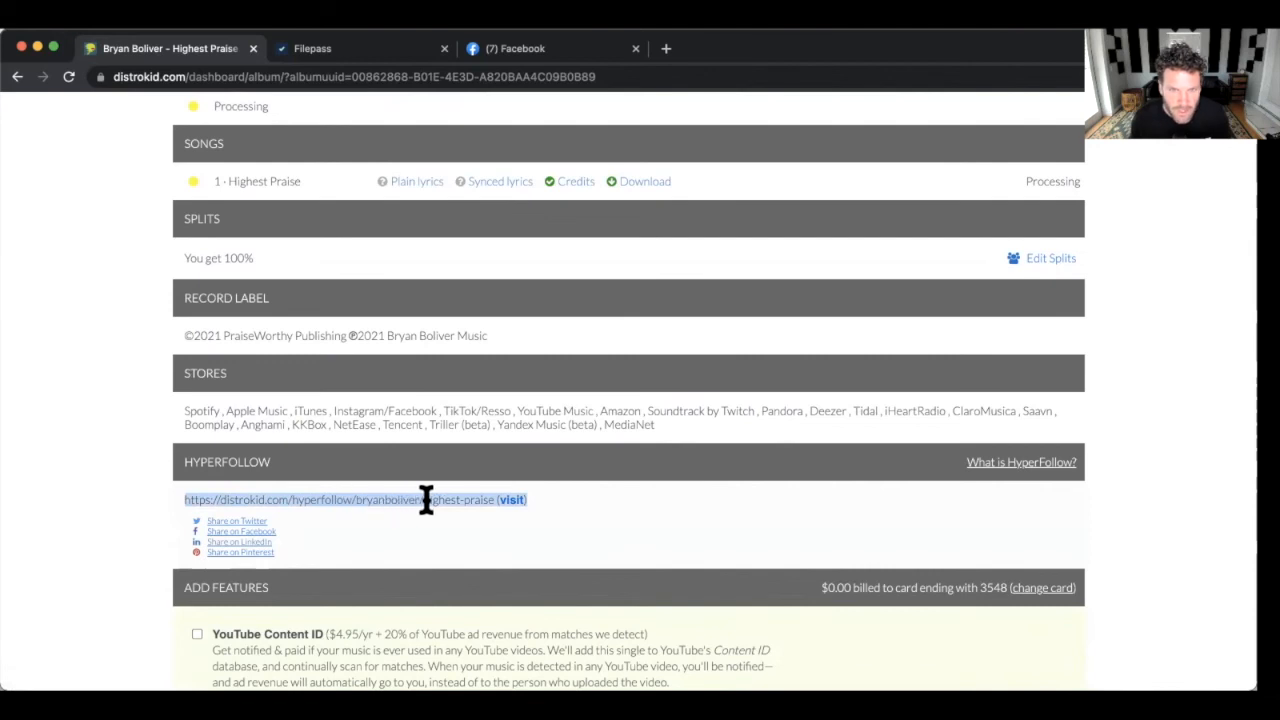
pyautogui.click(528, 498)
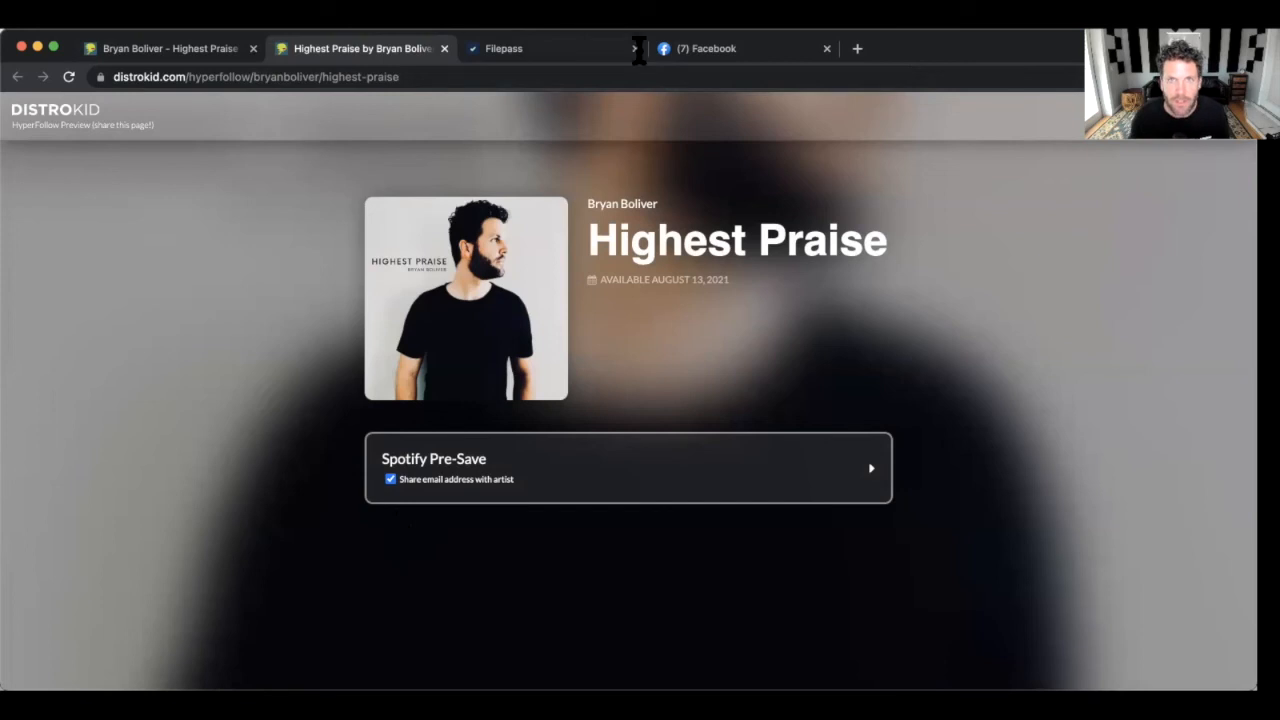
pyautogui.click(827, 48)
pyautogui.press('super+1')
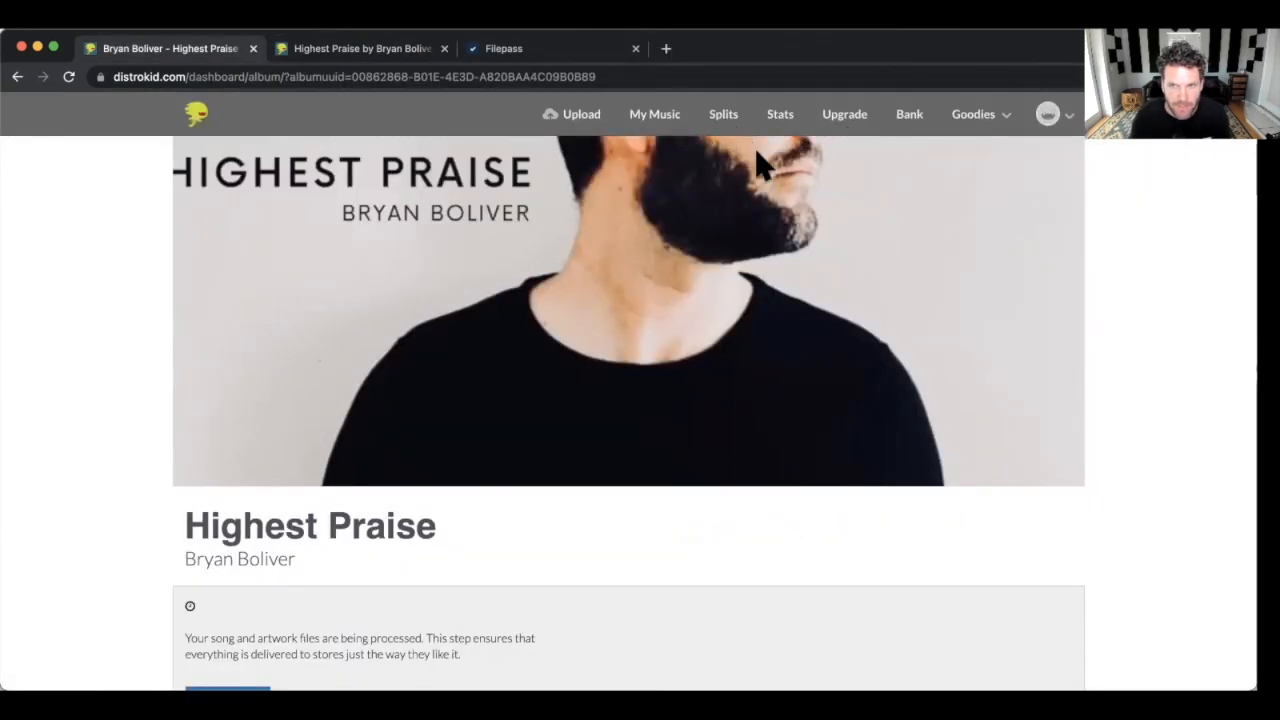
# On the Splits page, select the Highest Praise release and continue to its 100% Track 1 split.
pyautogui.scroll(5, 760, 165)
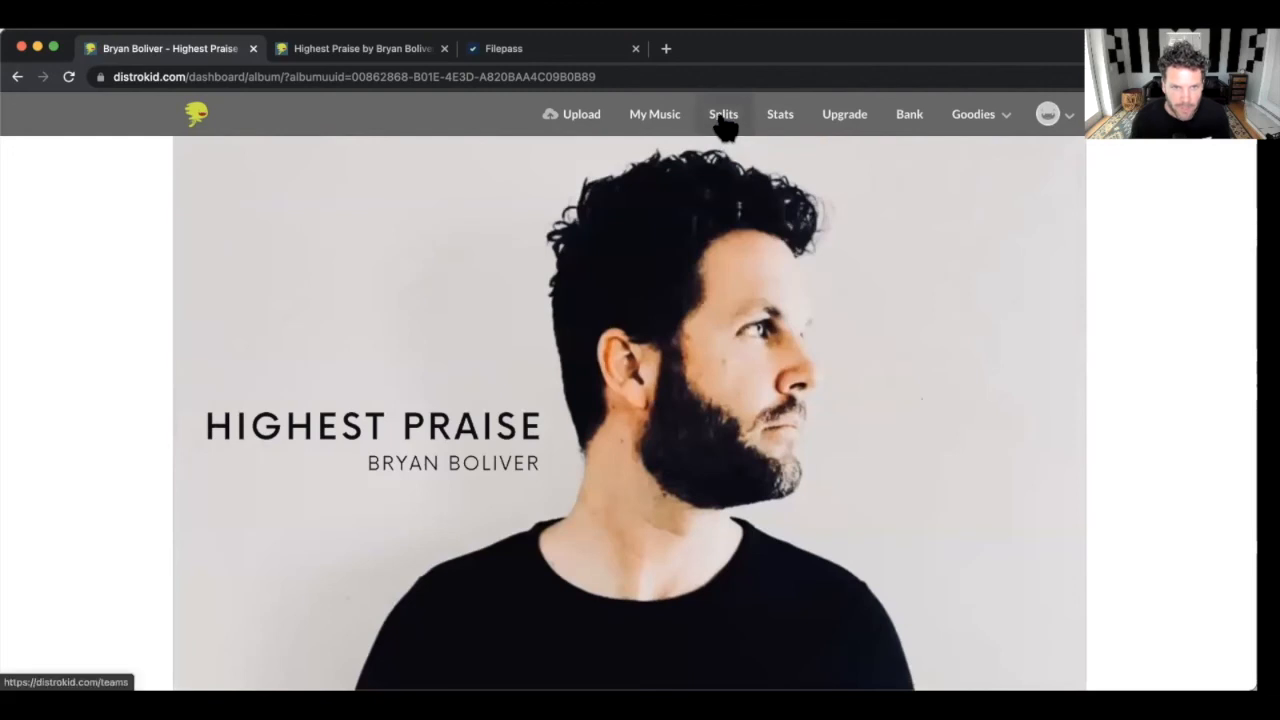
pyautogui.click(722, 114)
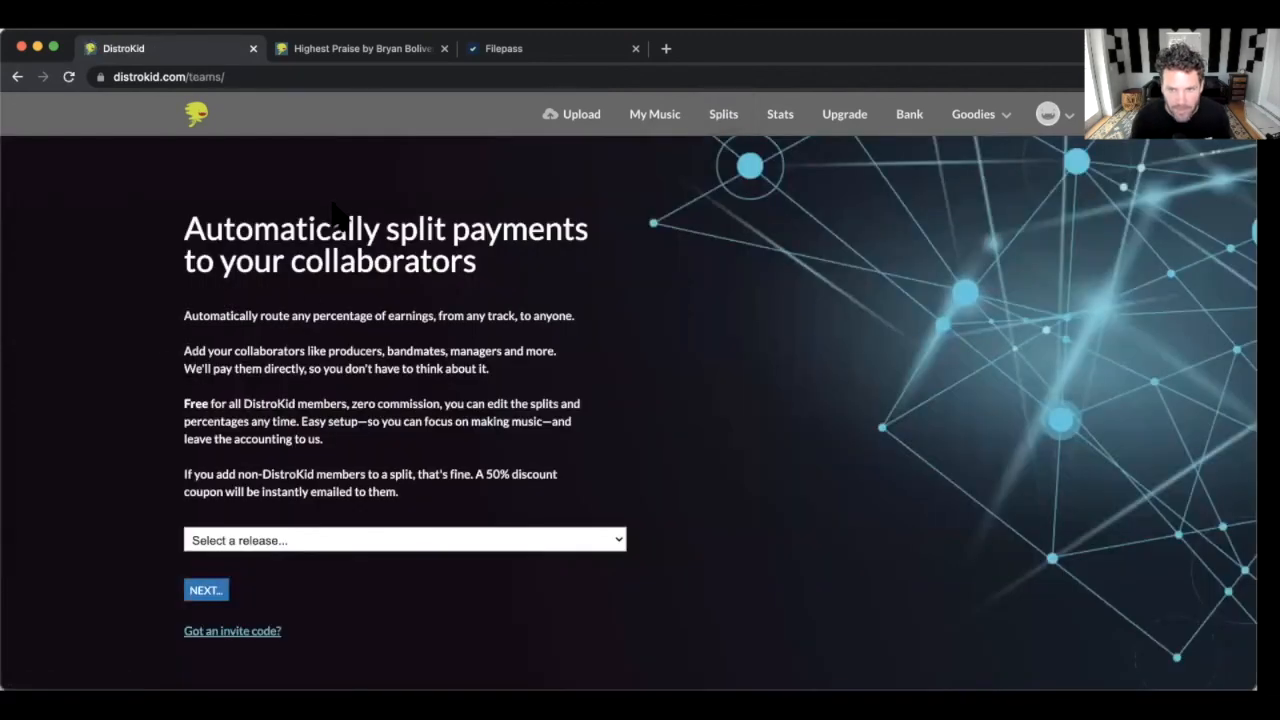
pyautogui.click(277, 540)
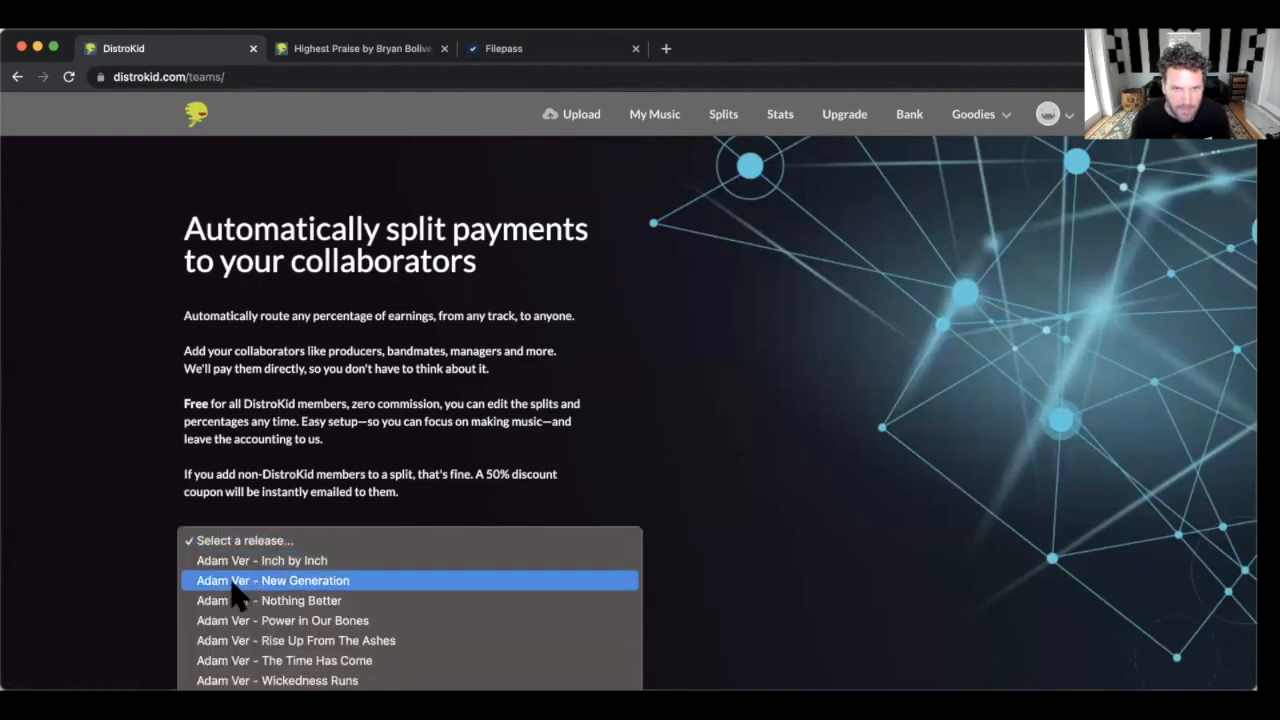
pyautogui.scroll(-10, 232, 603)
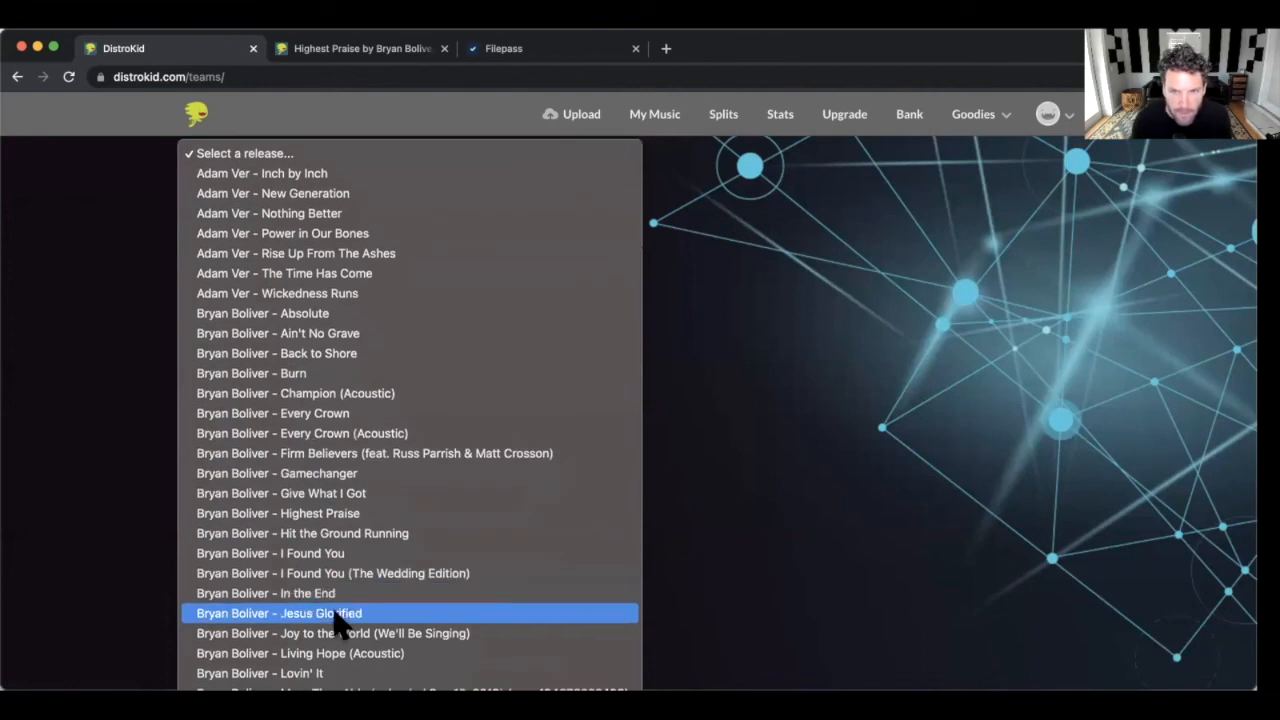
pyautogui.click(337, 515)
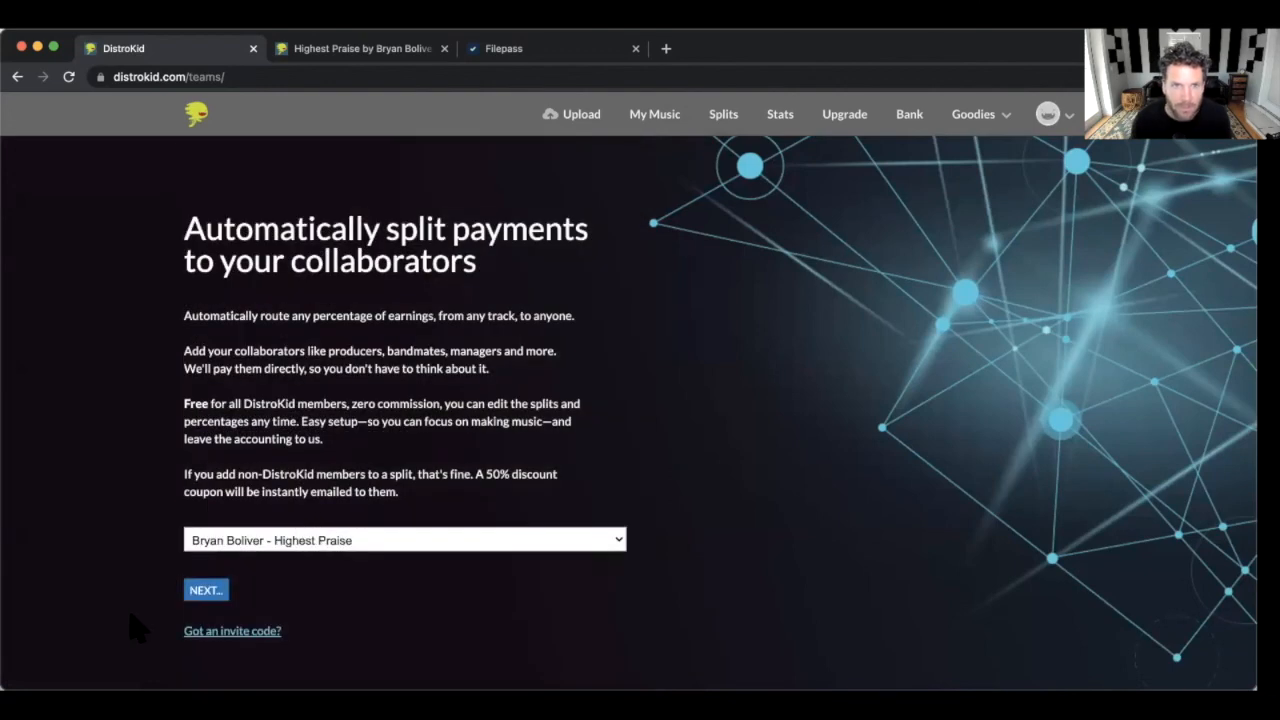
pyautogui.click(205, 592)
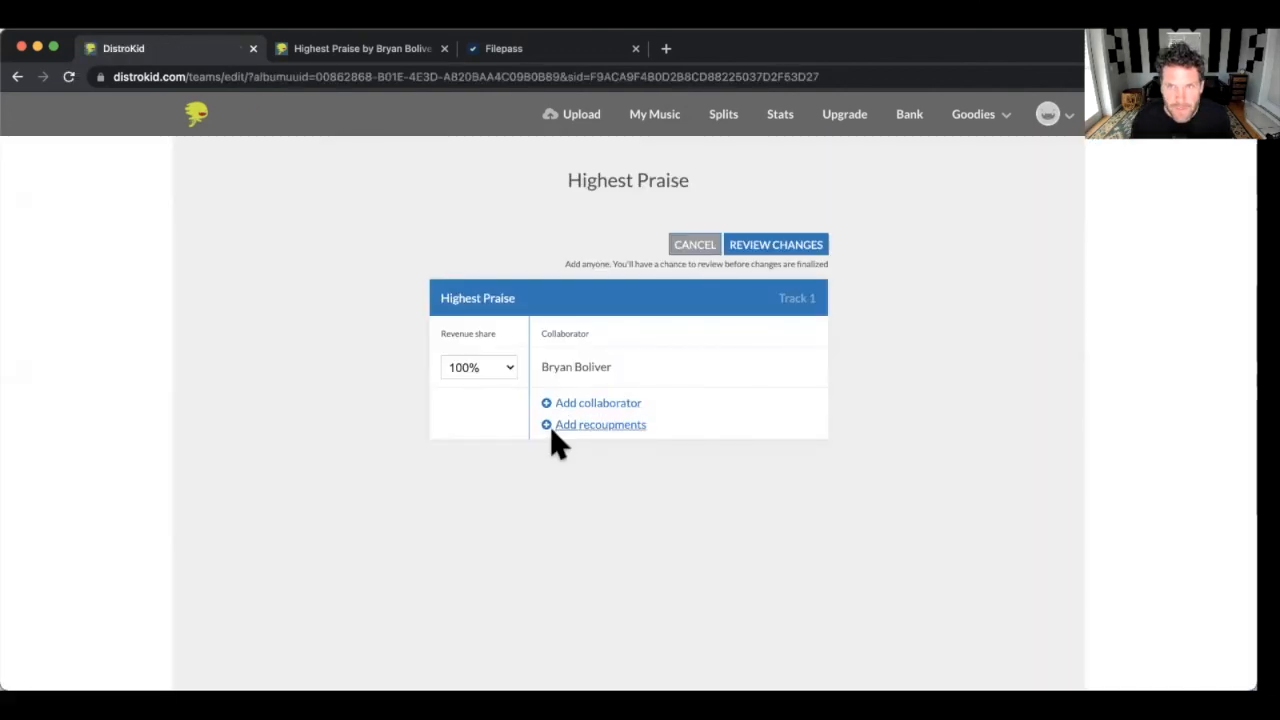